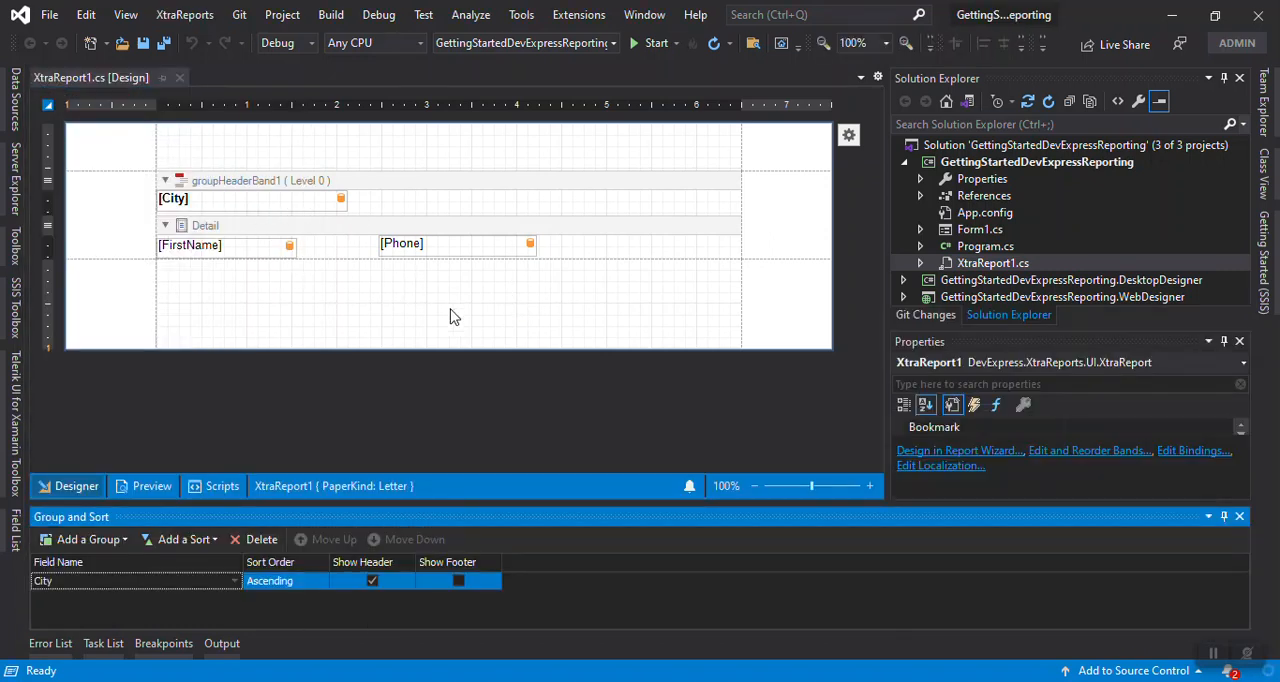
click(473, 322)
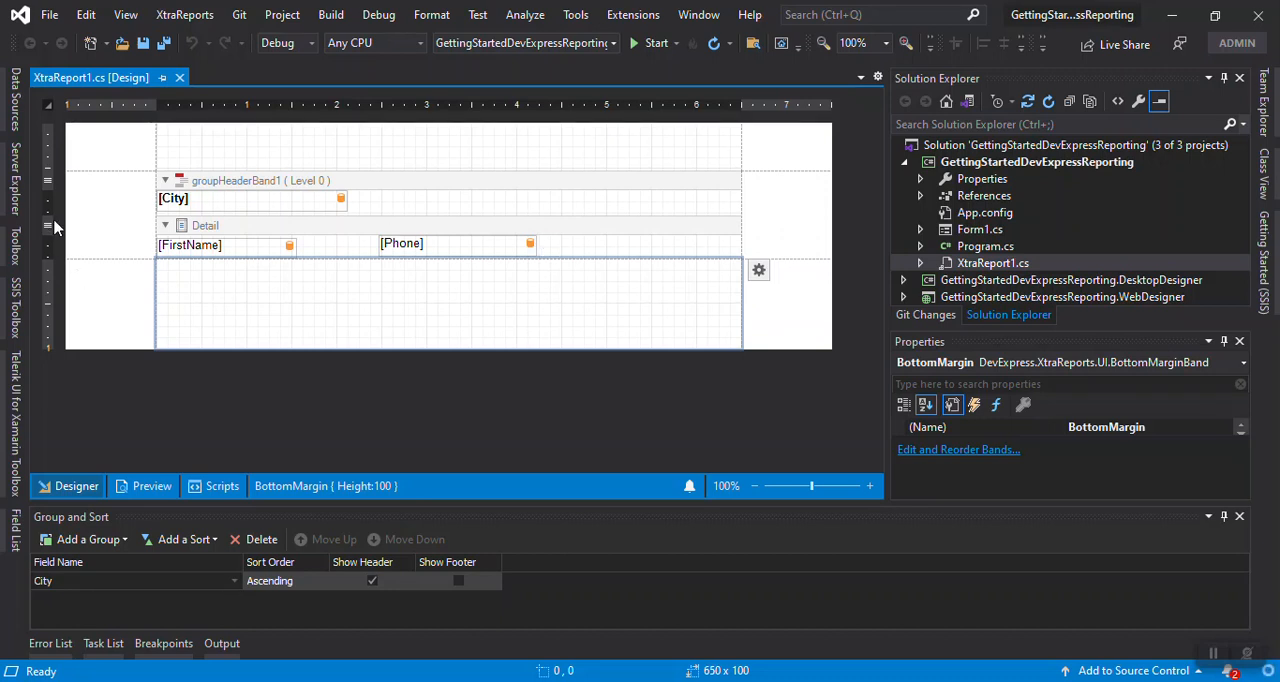
click(110, 157)
right_click(110, 157)
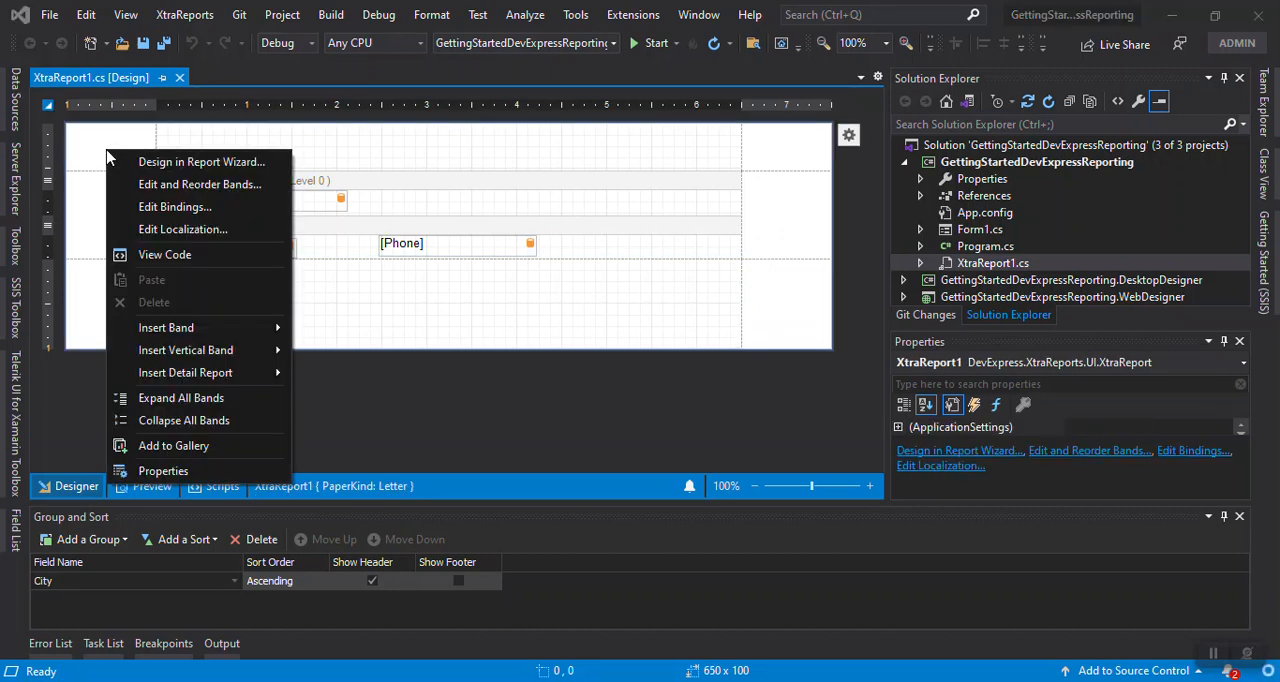
mouse_move(238, 331)
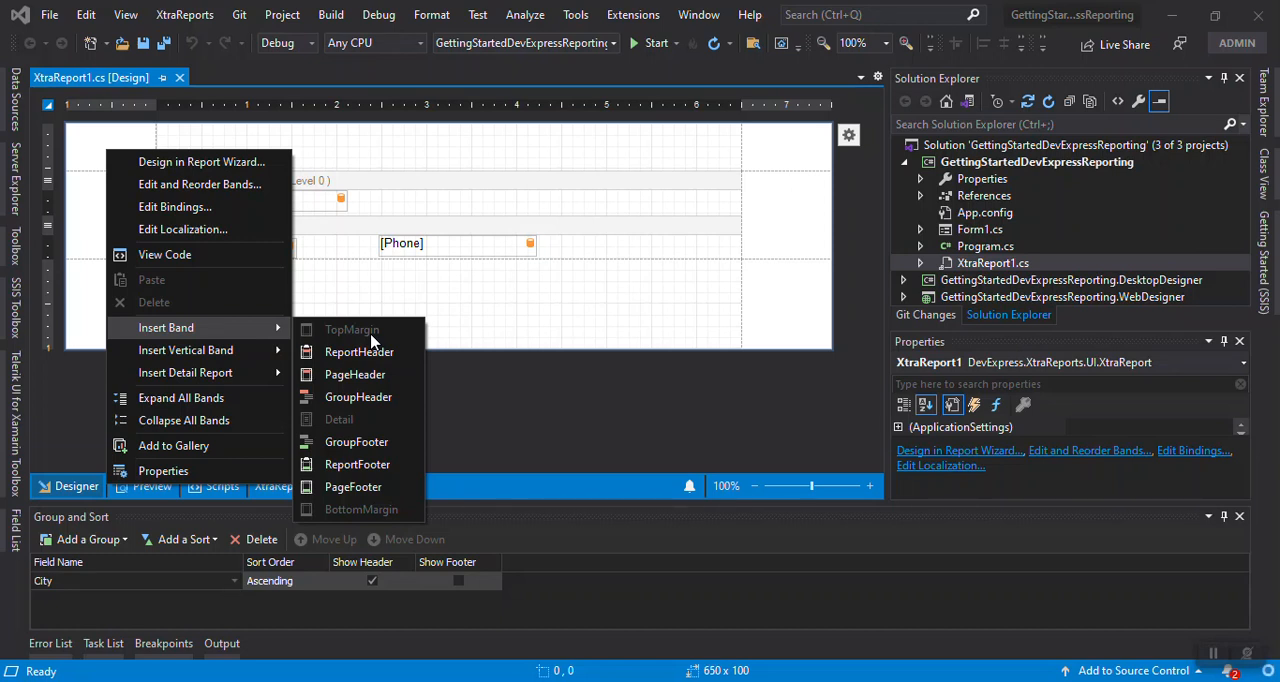
Shrink the report's top margin band to a height of about 32
click(406, 139)
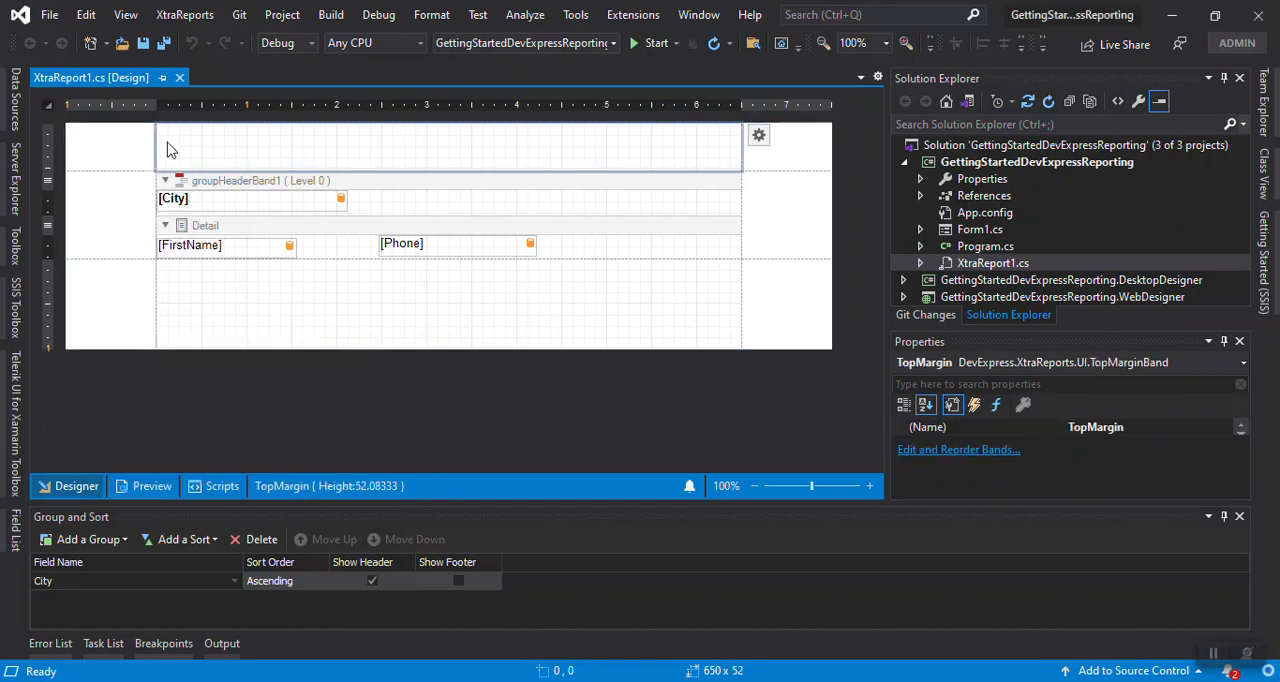
drag(352, 170, 354, 152)
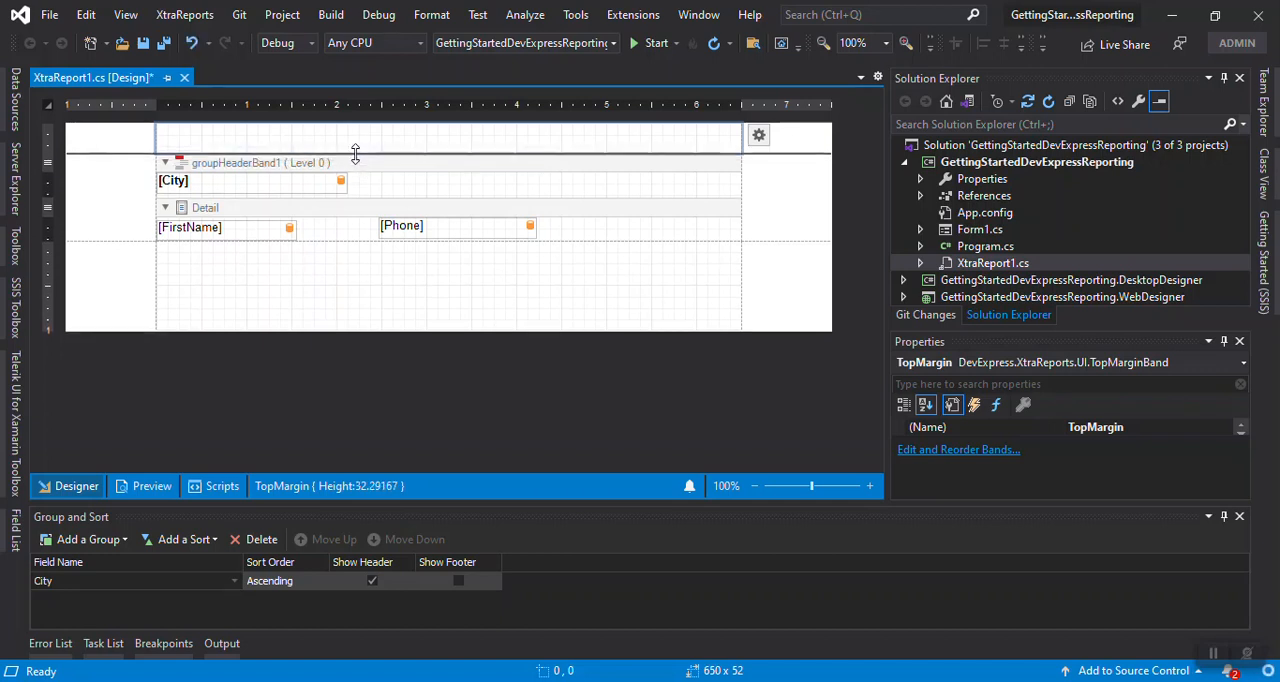
Insert a PageHeader band into the report and shrink it to roughly half its default height
right_click(113, 147)
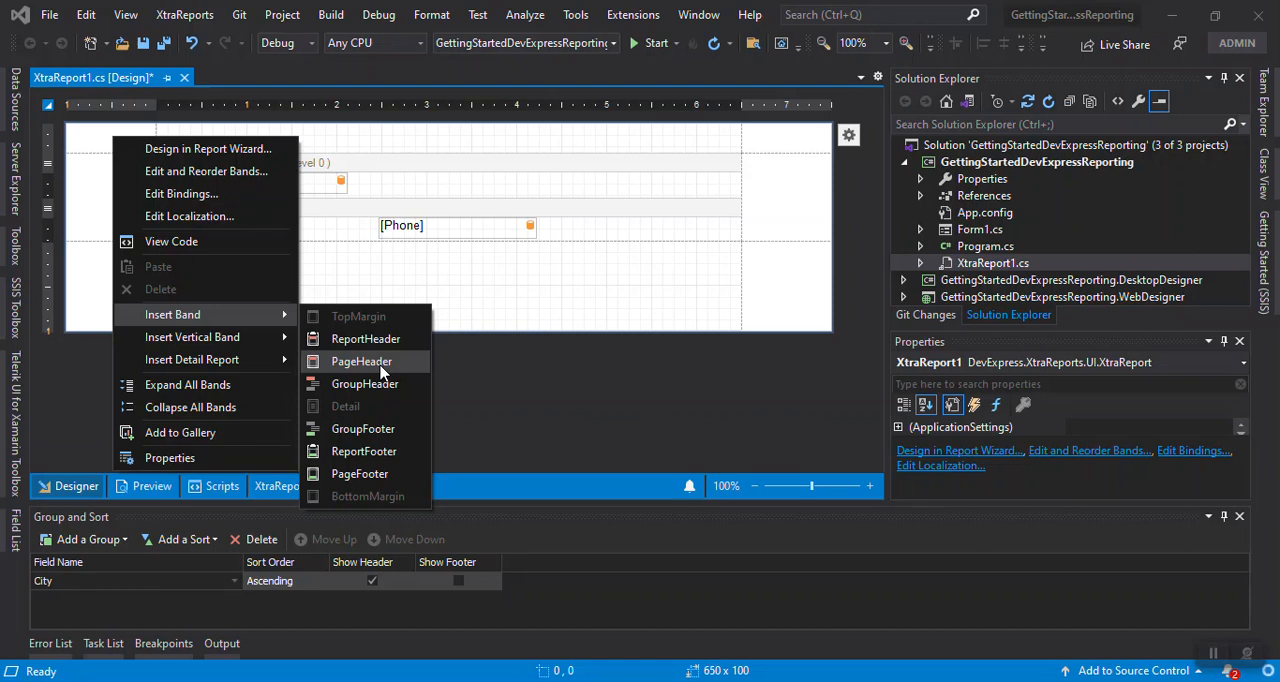
click(361, 361)
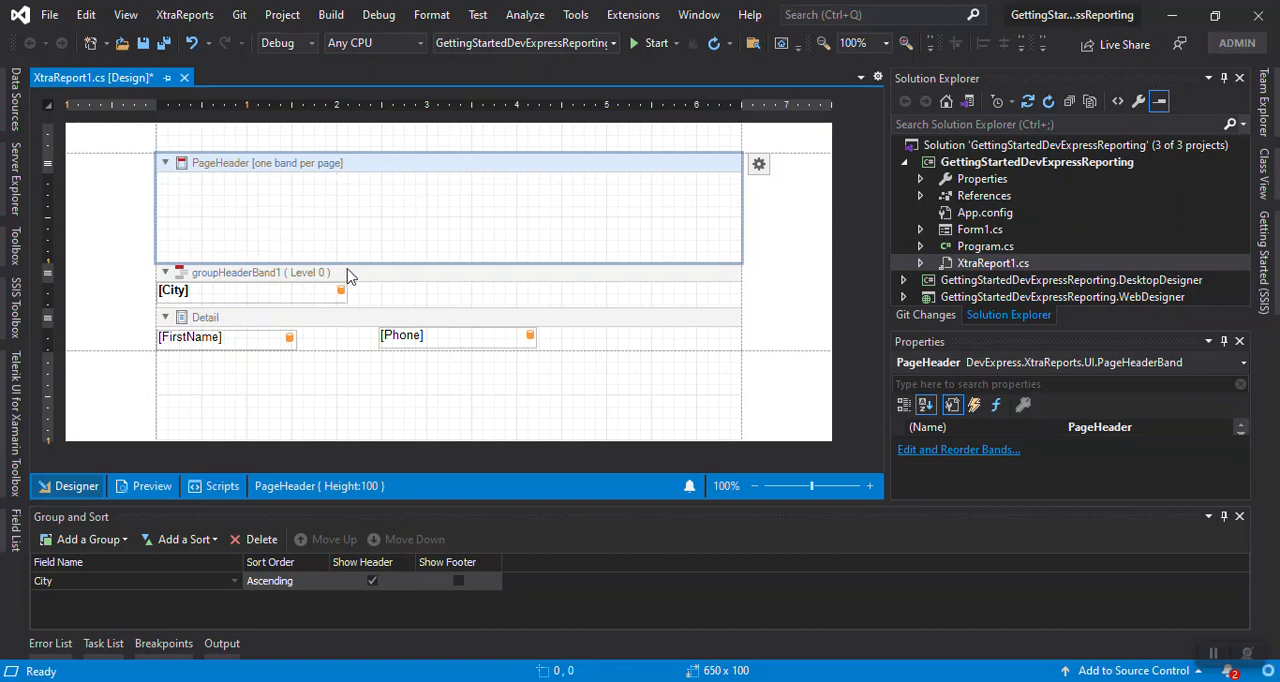
drag(350, 264, 358, 213)
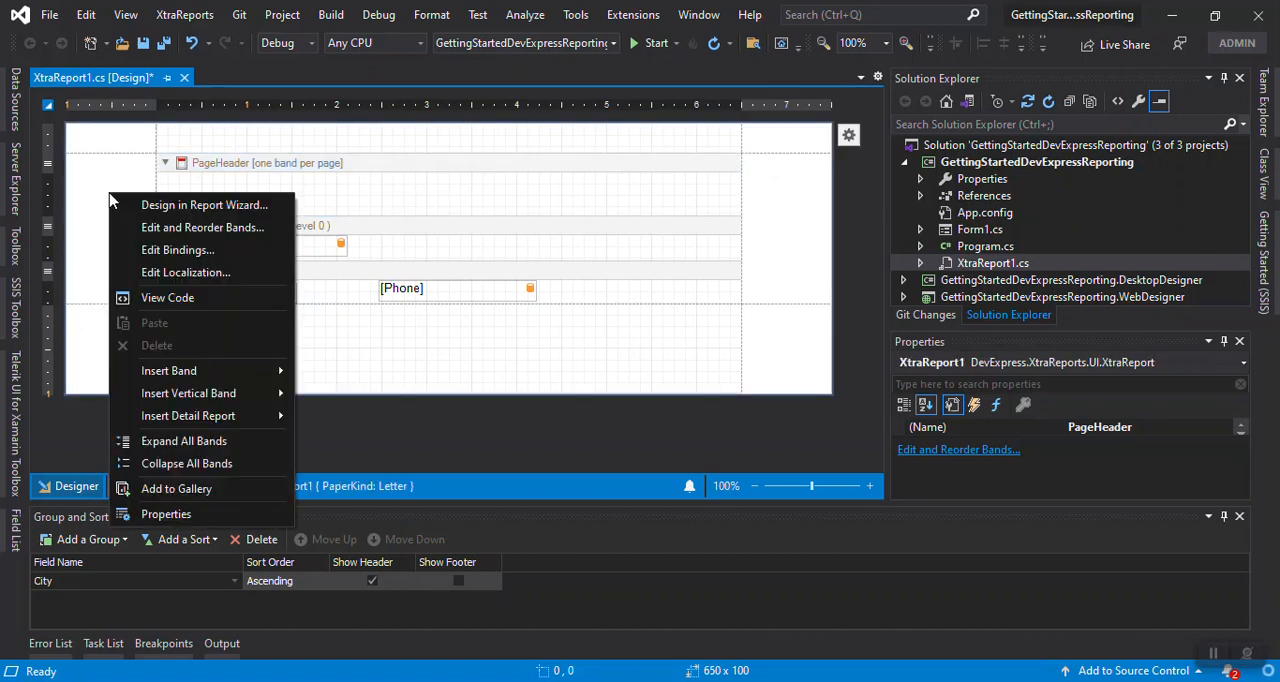
right_click(109, 195)
mouse_move(257, 378)
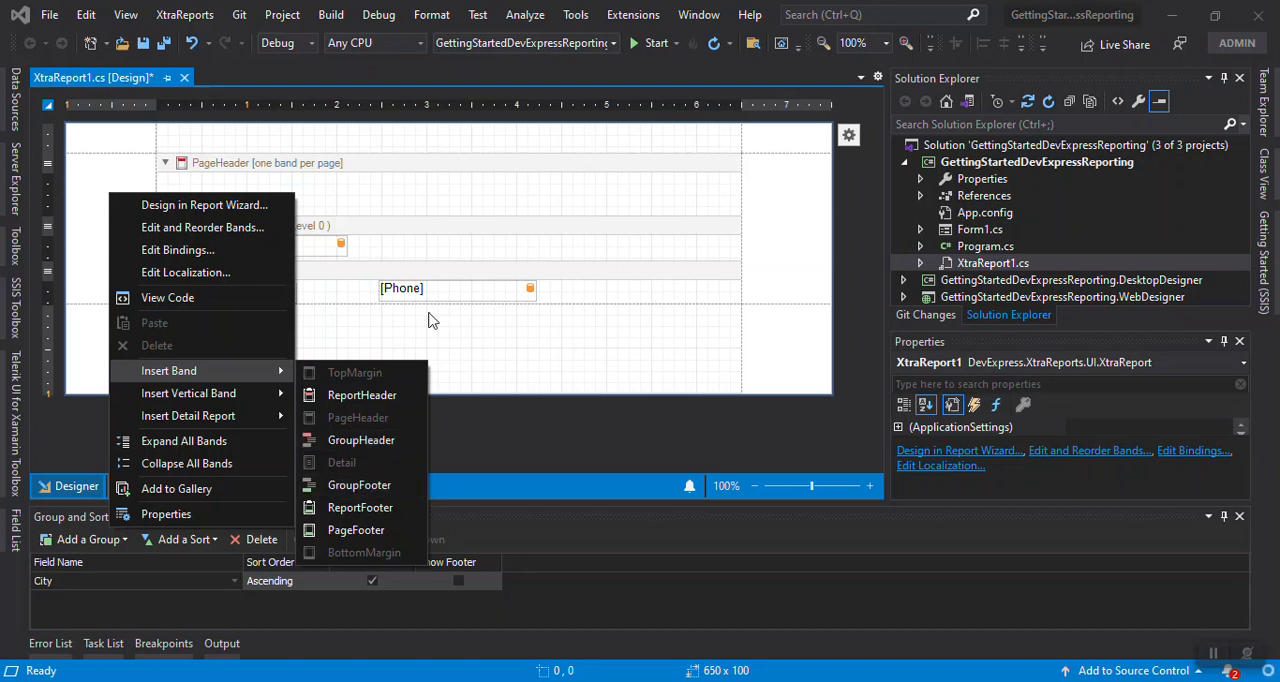
click(429, 251)
click(291, 246)
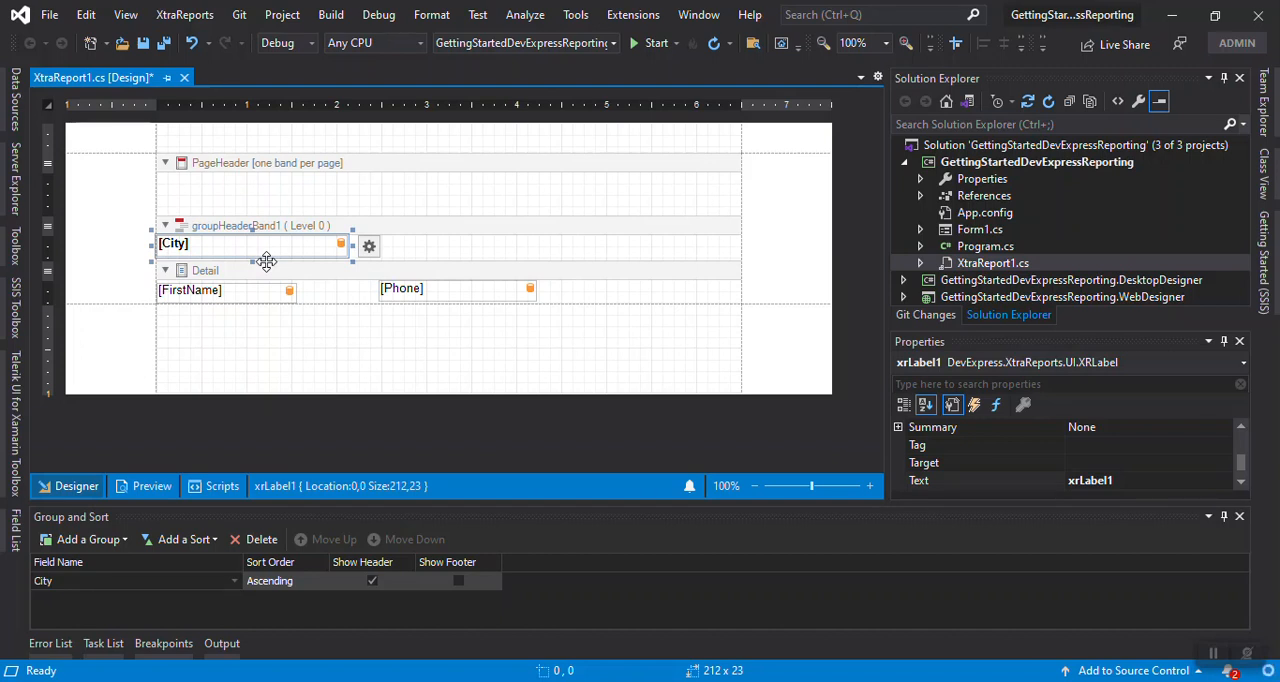
right_click(114, 194)
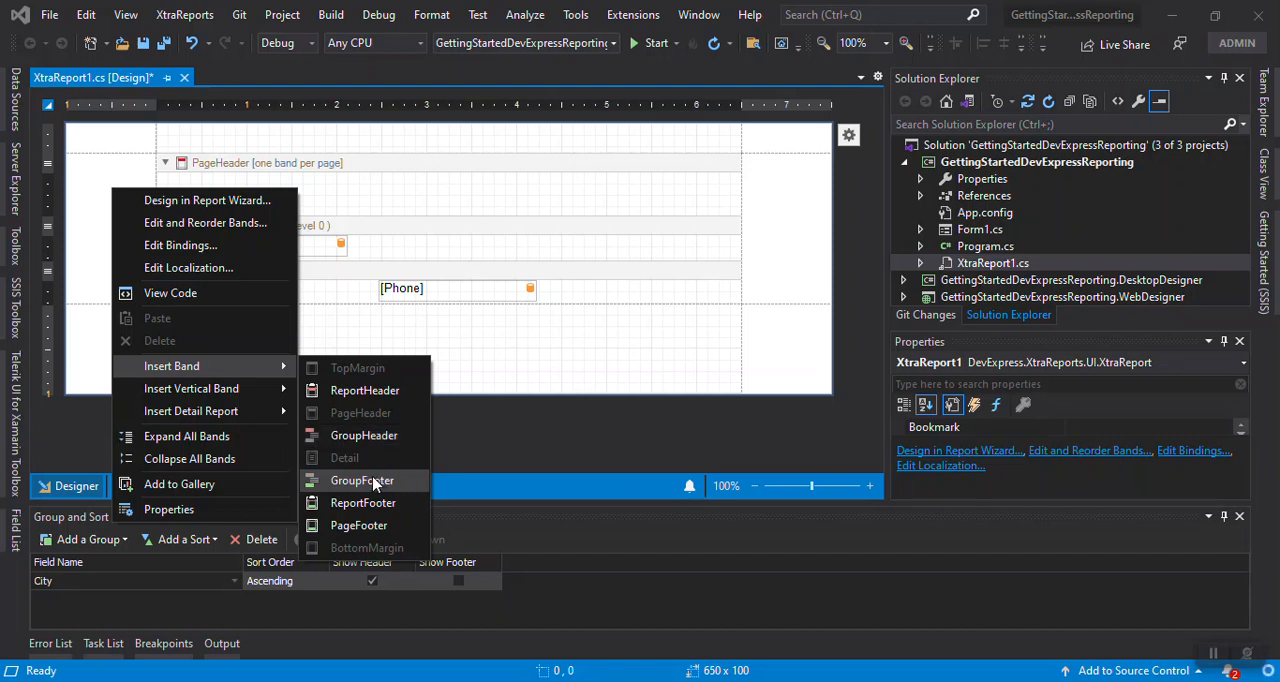
click(414, 258)
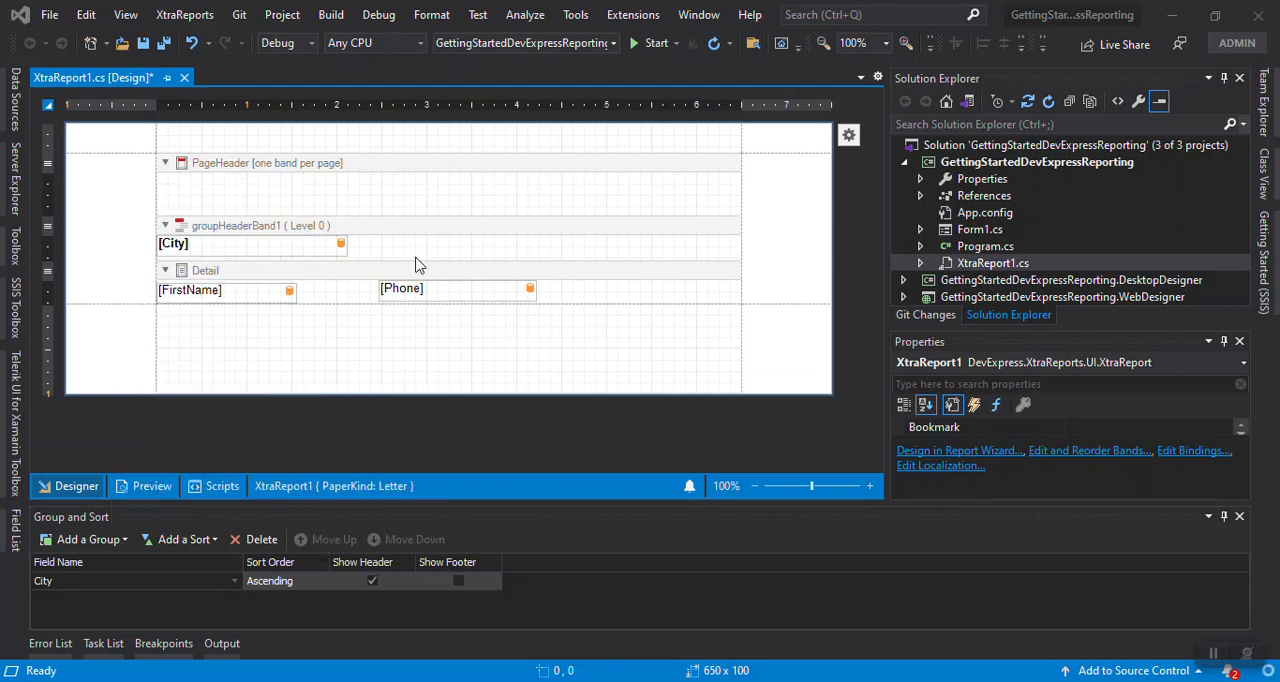
Widen the [FirstName] label in the Detail band to about 212, matching the width of the [City] label
click(349, 290)
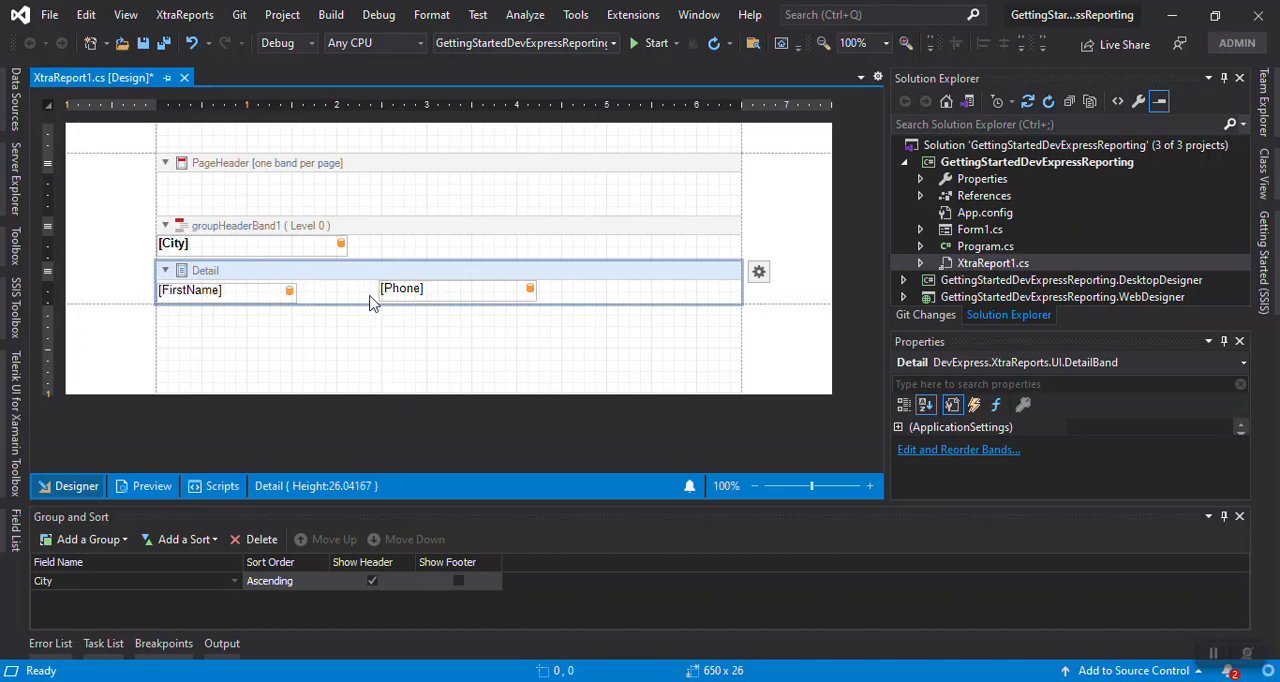
click(267, 290)
drag(305, 292, 361, 292)
click(368, 293)
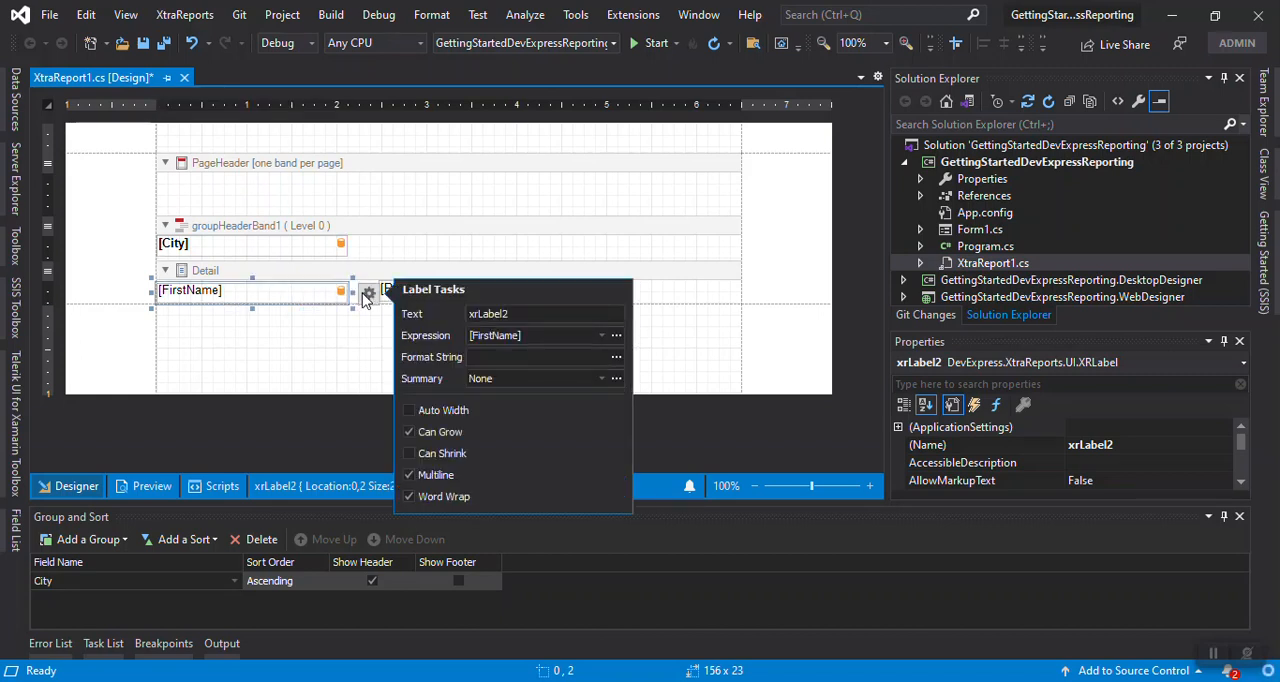
click(665, 290)
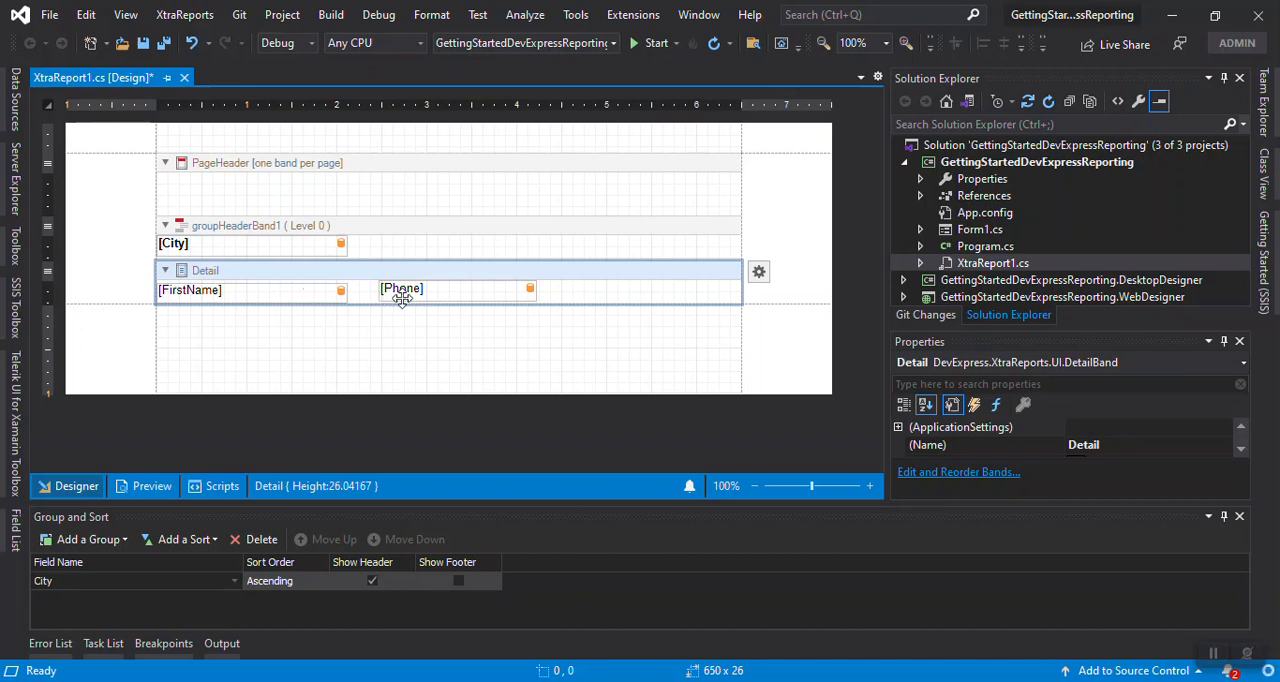
Insert a GroupFooter band below the Detail band and reduce its height to about 33
right_click(111, 200)
mouse_move(271, 378)
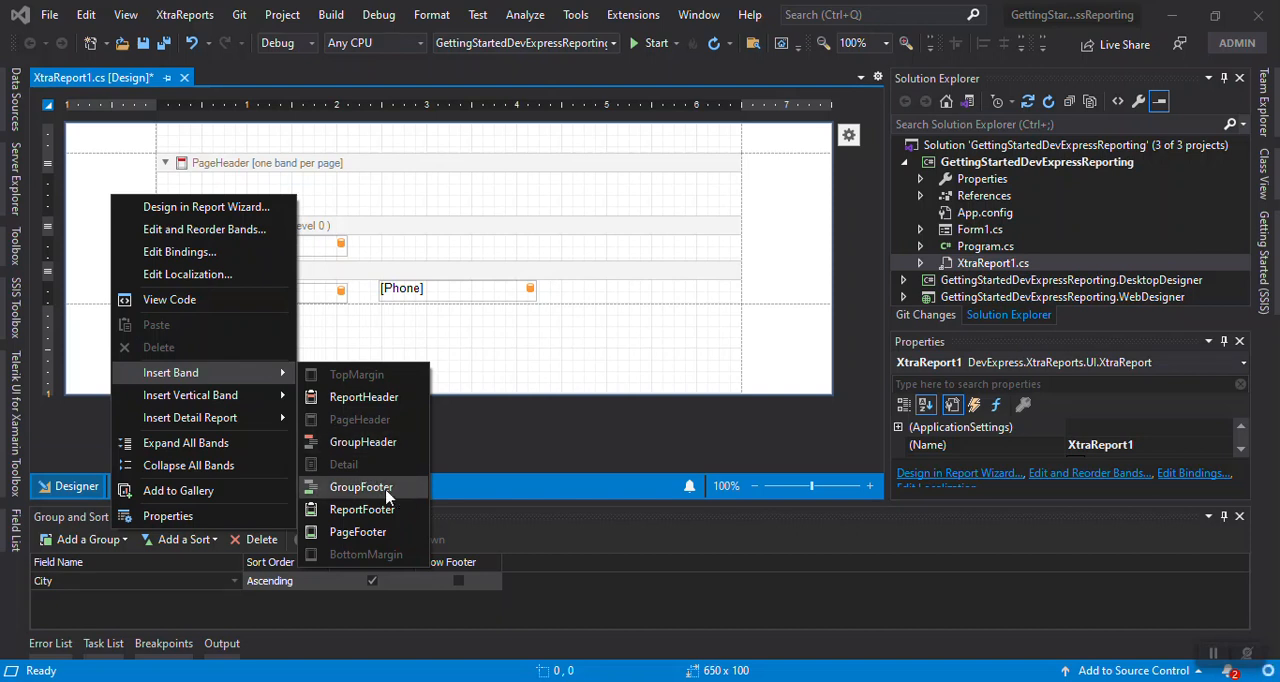
click(385, 489)
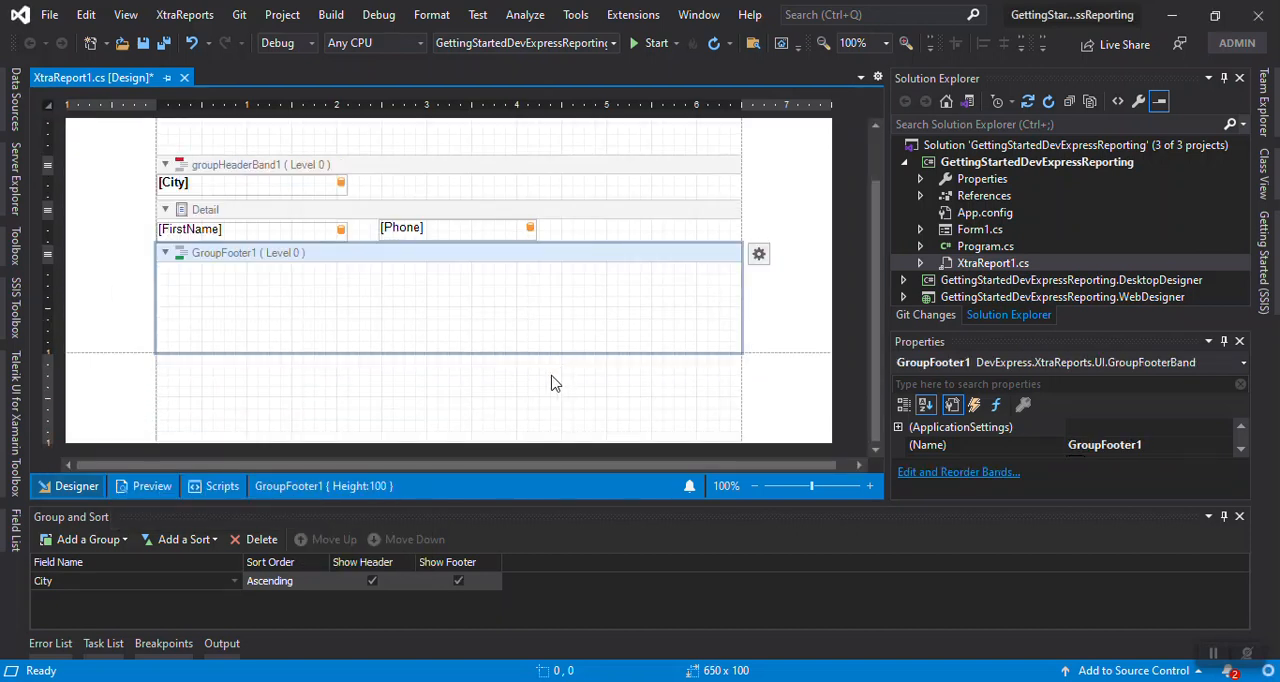
drag(440, 346, 440, 287)
click(325, 243)
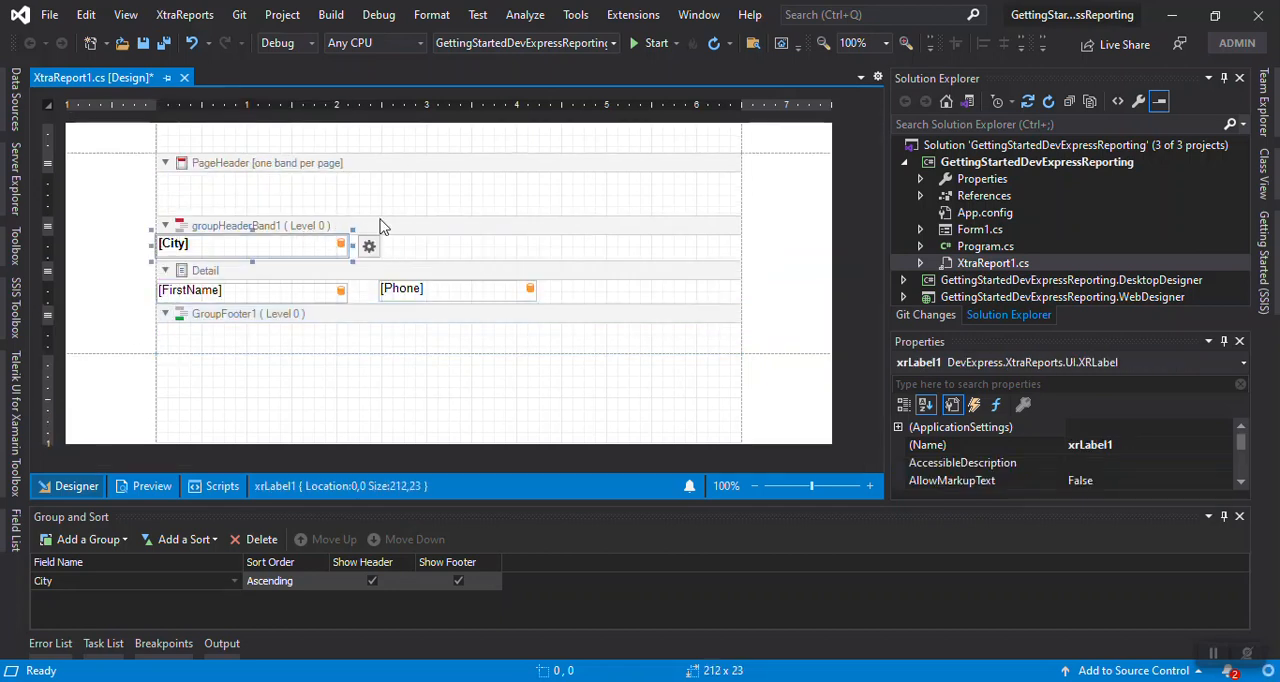
click(380, 226)
click(368, 270)
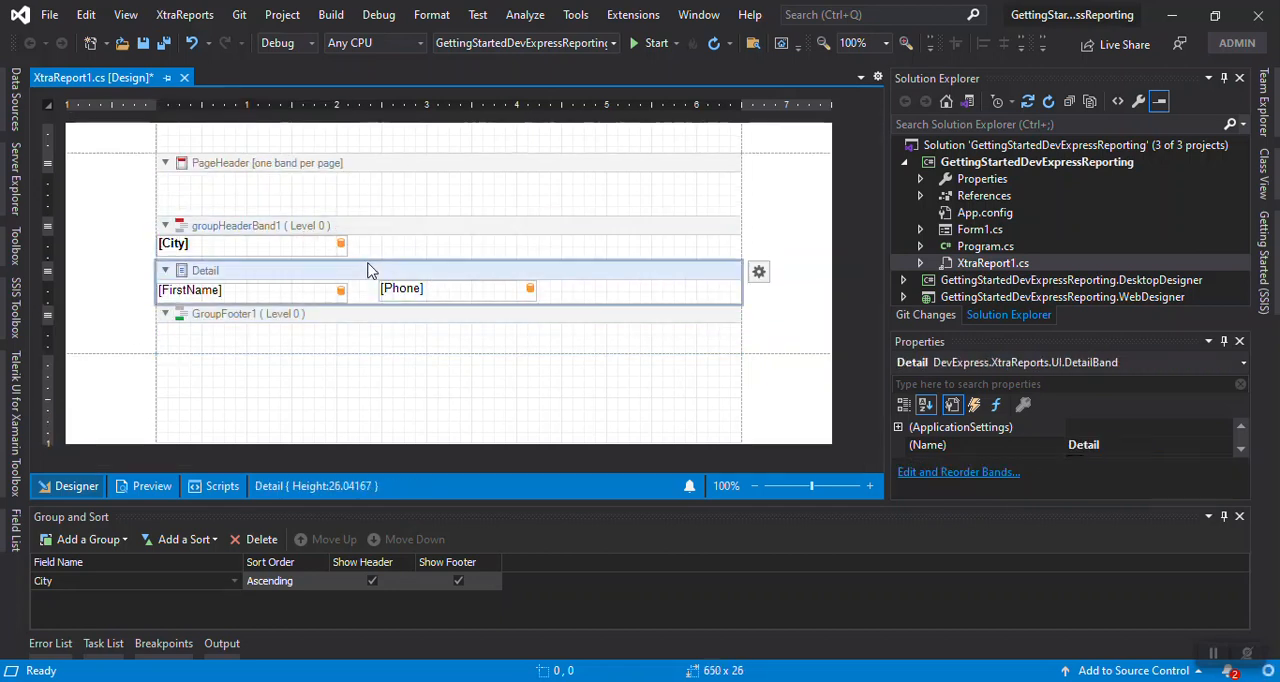
click(393, 341)
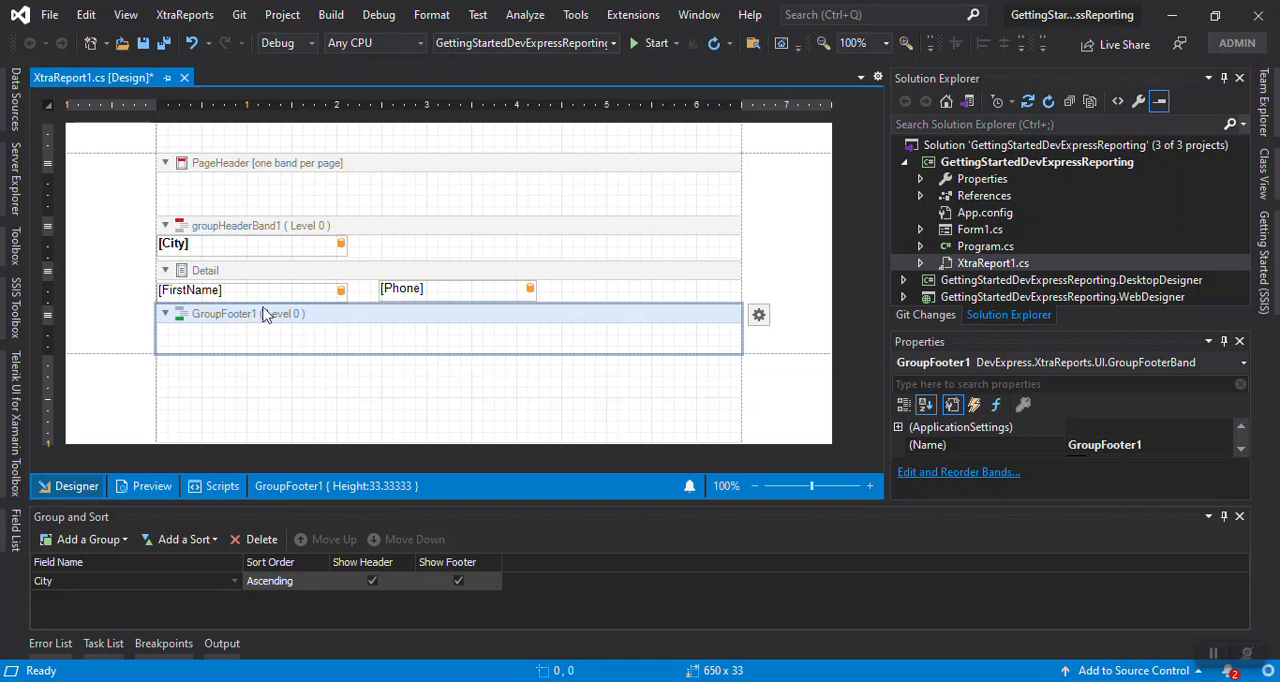
Try moving the [FirstName] label from the Detail band into the group footer, and undo the move
click(250, 289)
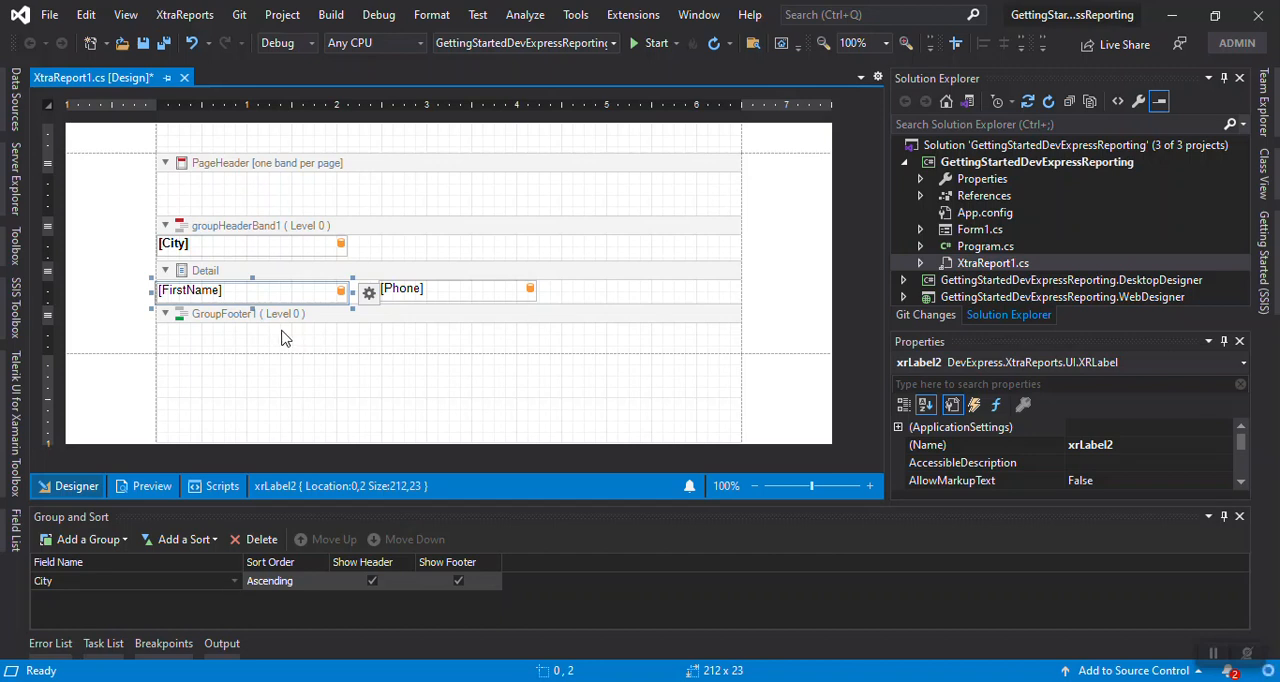
drag(272, 290, 303, 340)
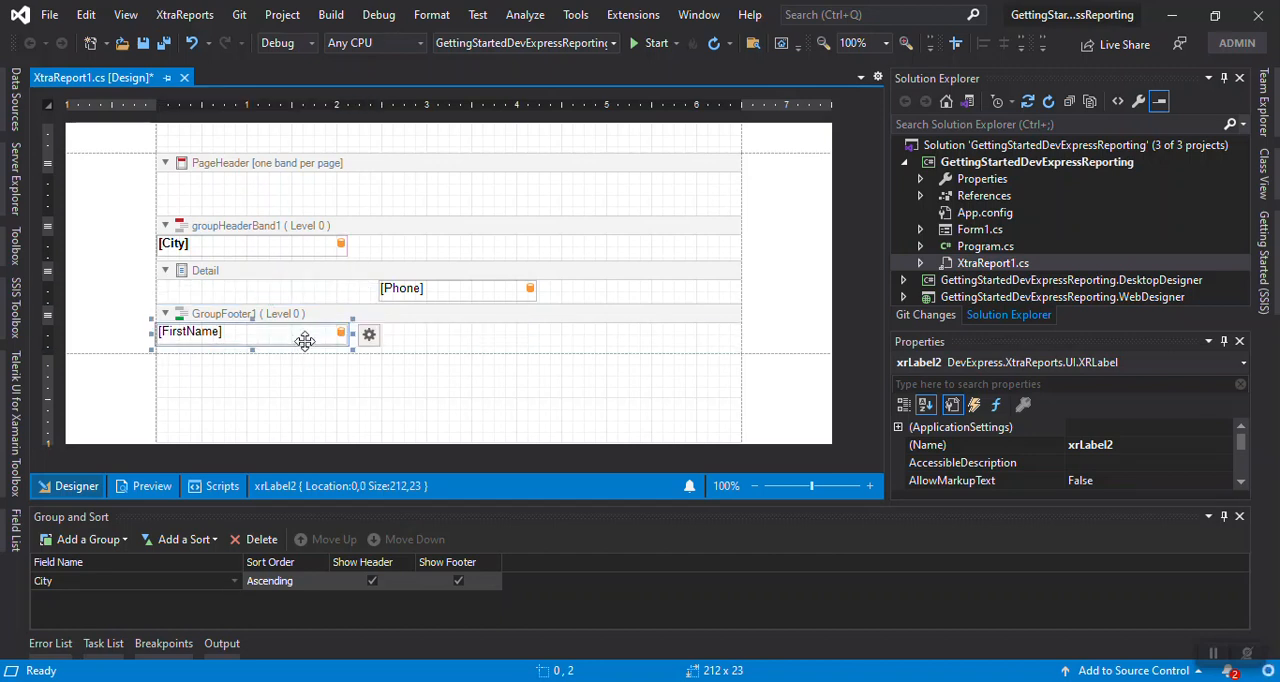
key(ctrl+z)
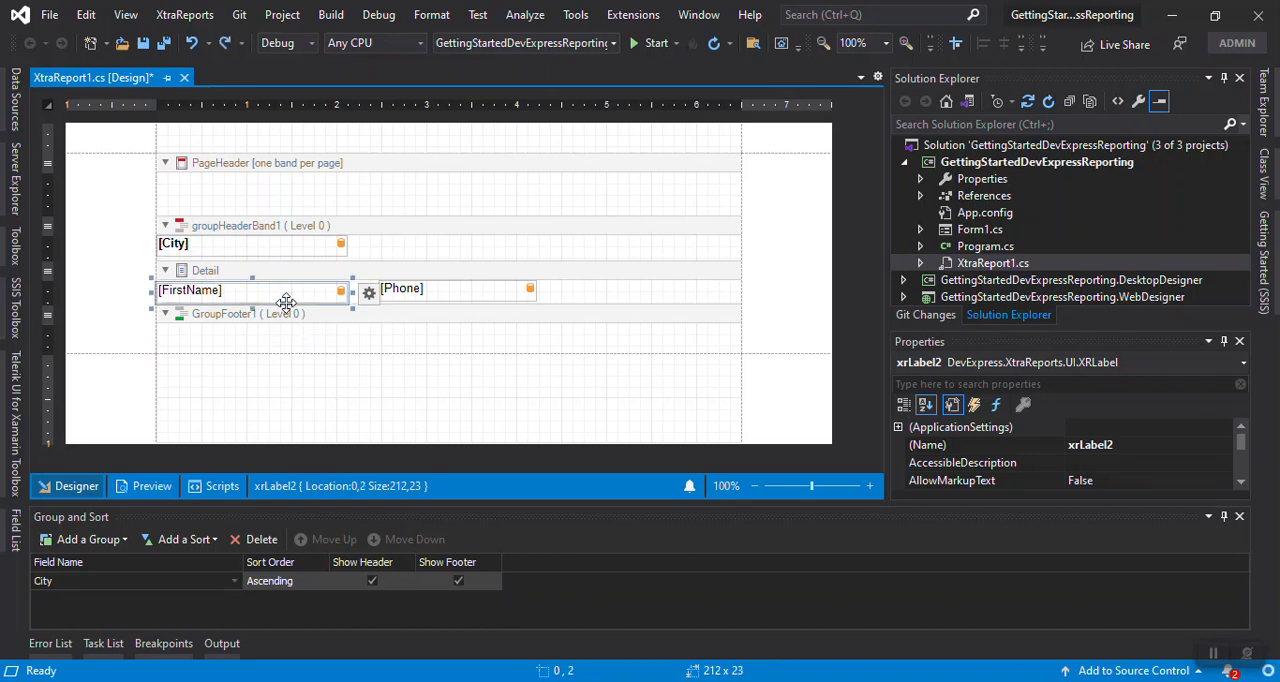
Copy the [FirstName] label from the Detail band and paste it into the group footer band
right_click(290, 306)
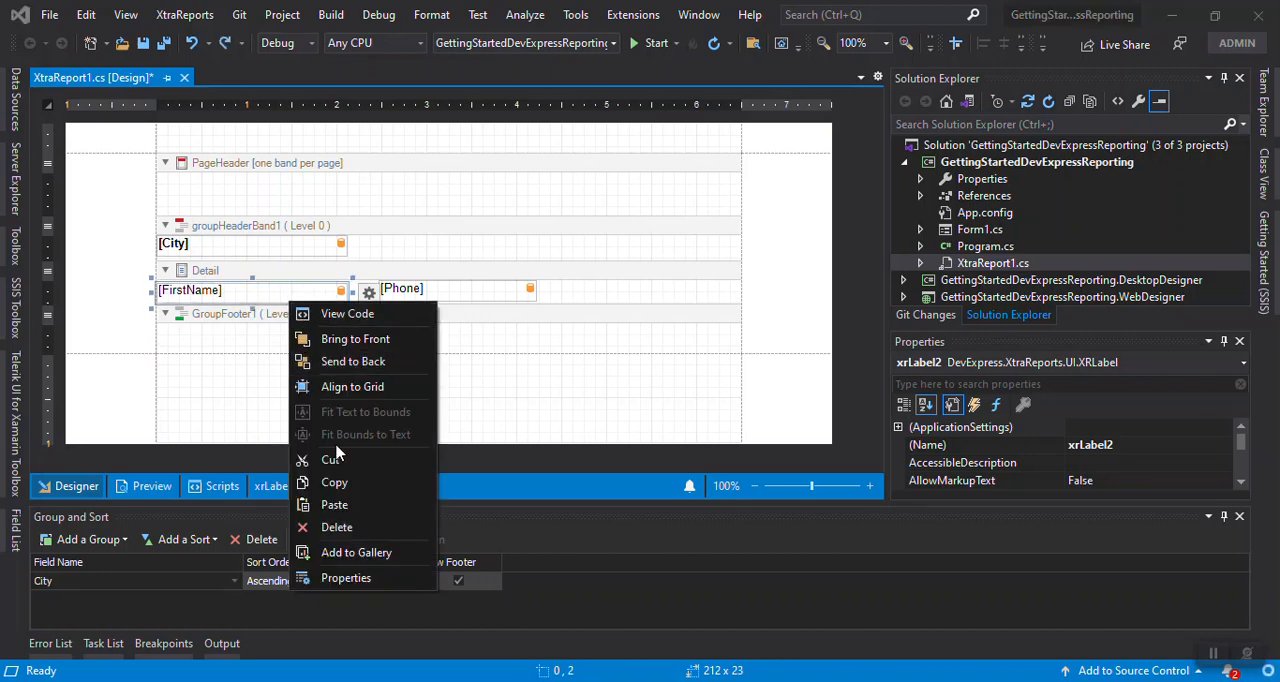
click(334, 483)
click(237, 347)
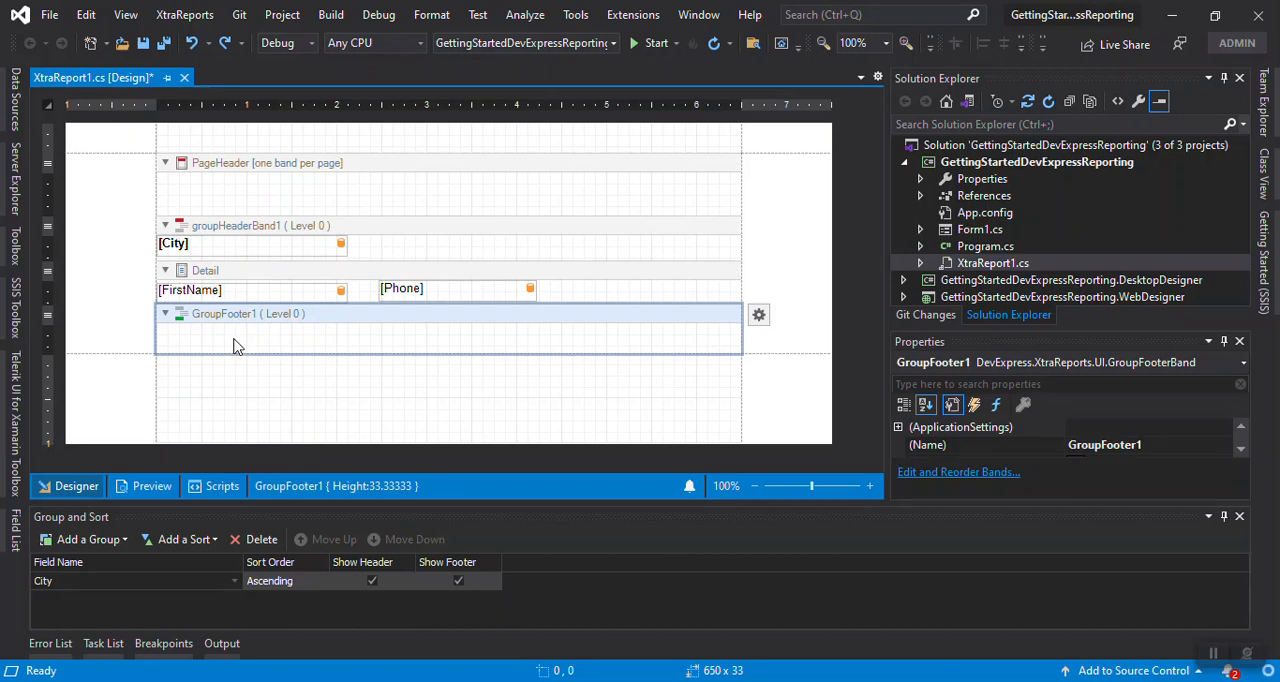
key(ctrl+v)
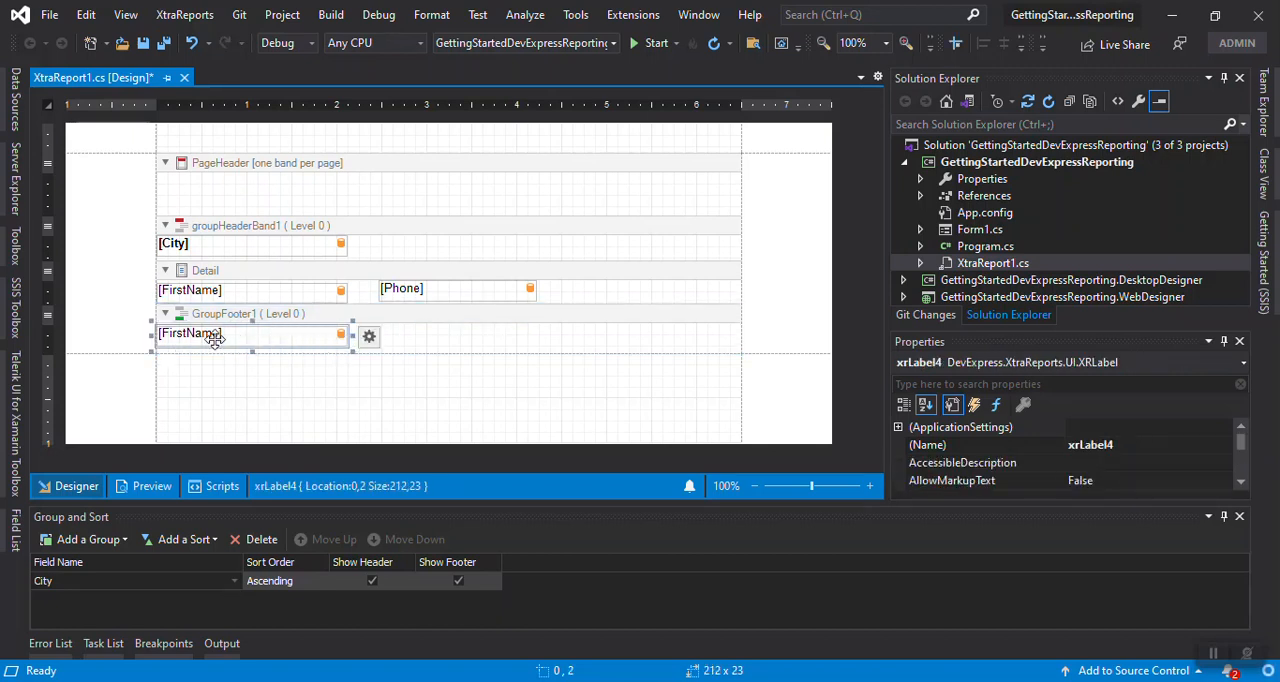
Set the summary of the group footer's [FirstName] label to Group
click(369, 336)
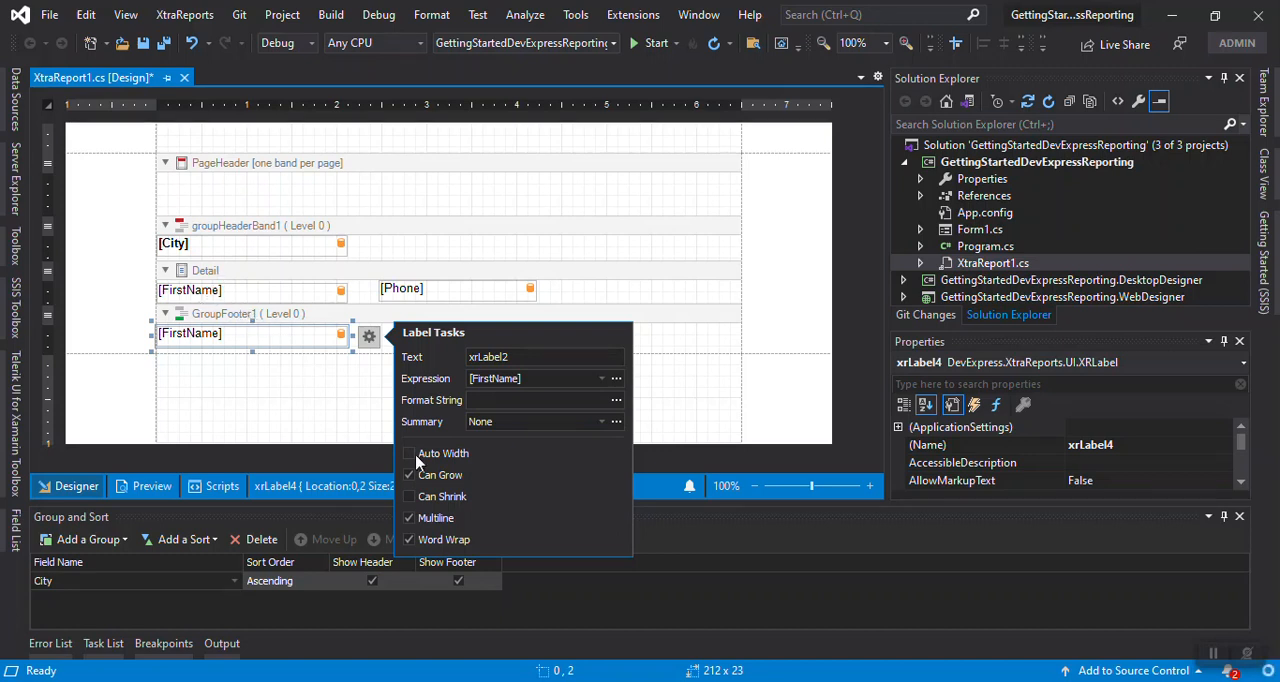
click(602, 424)
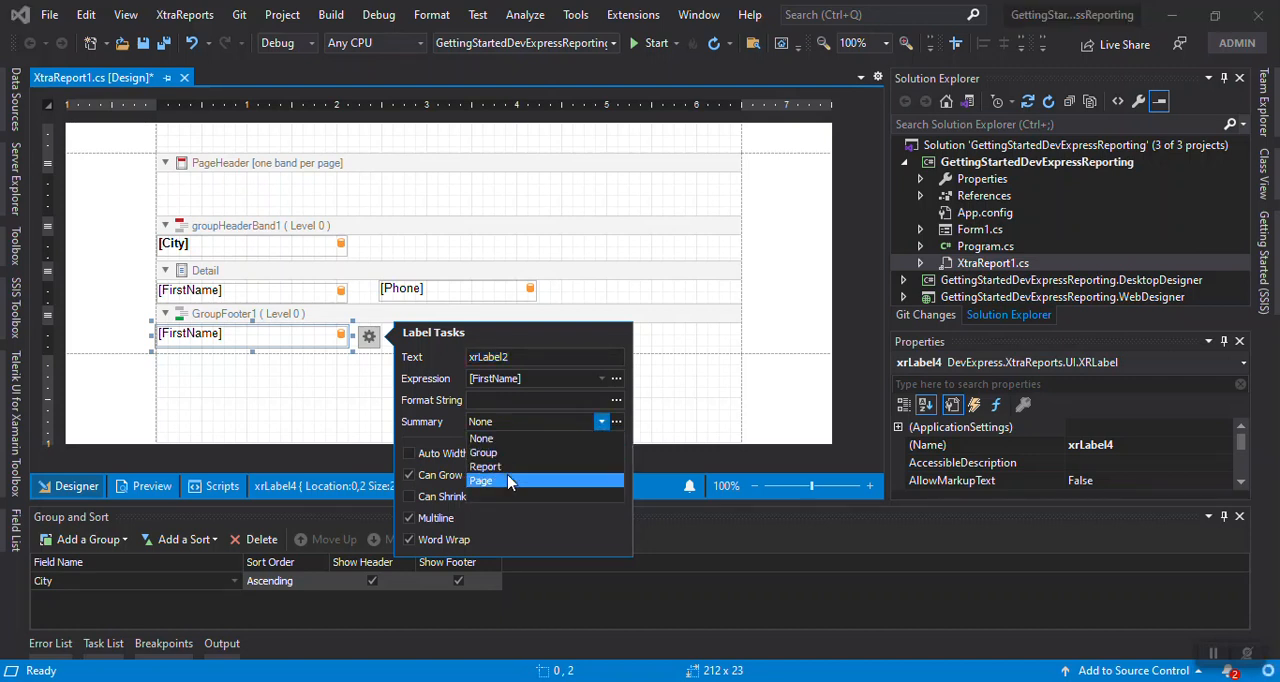
click(518, 453)
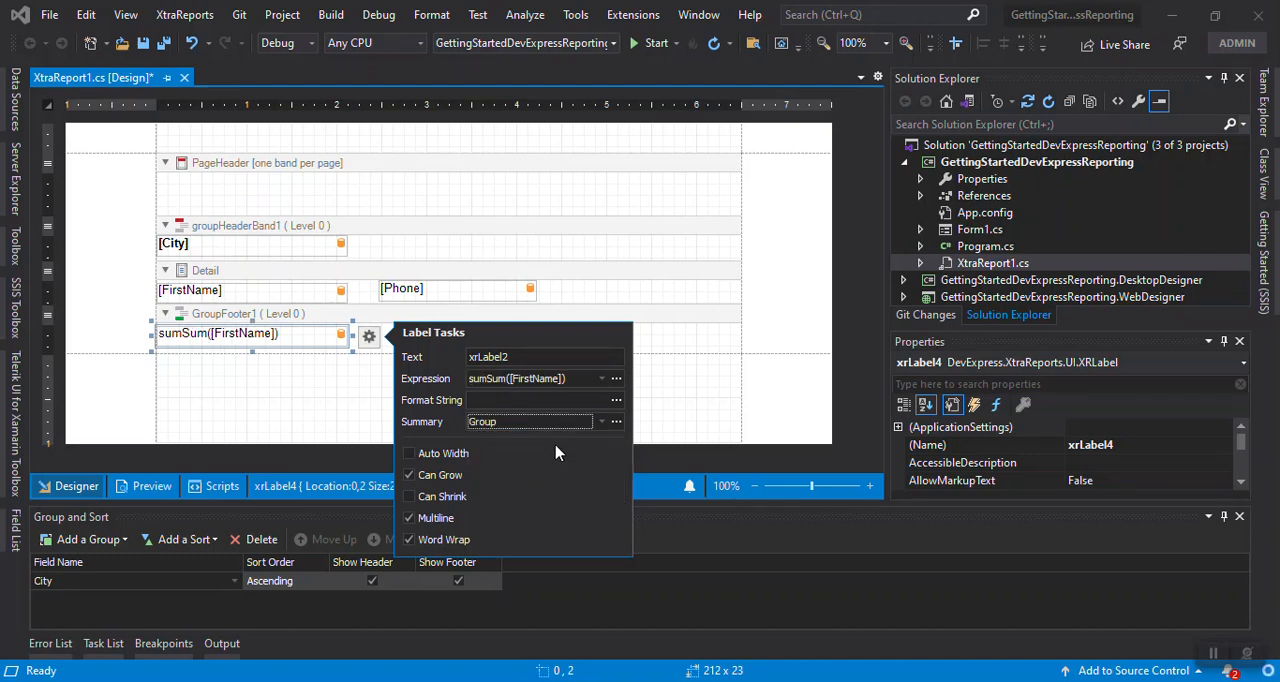
Change the field in the group footer label's summary expression to [Phone] and search the summary functions for "coun"
click(601, 378)
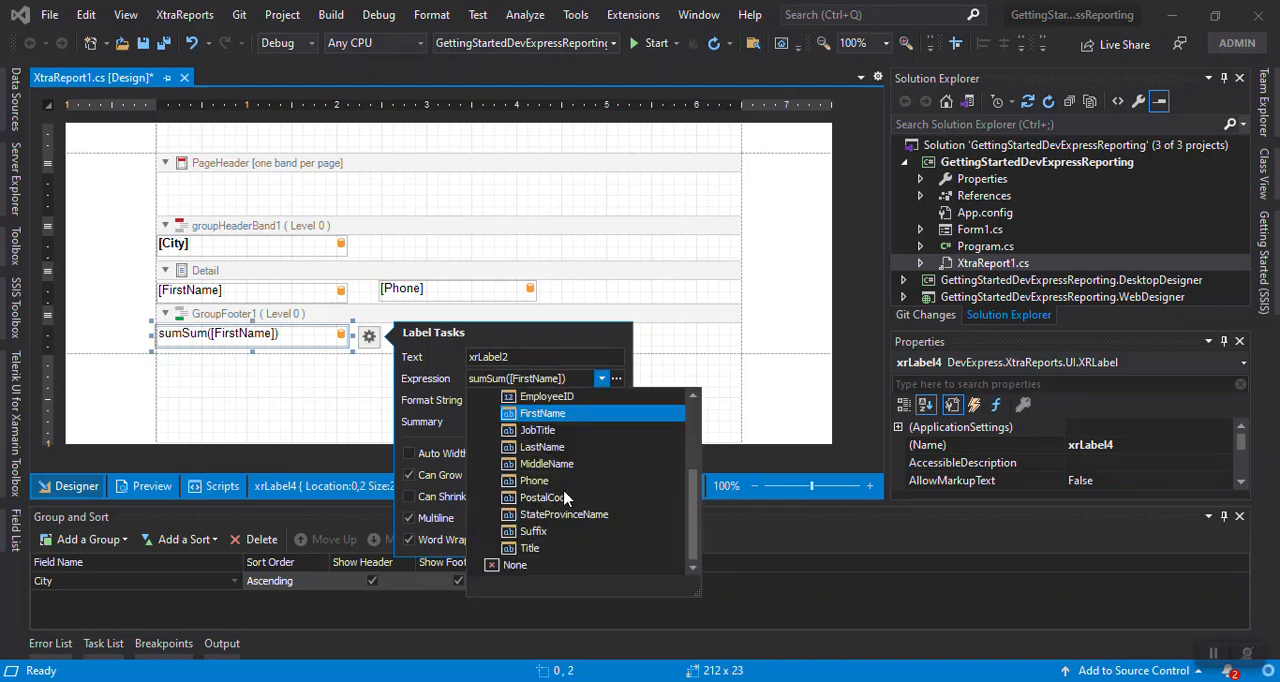
click(614, 379)
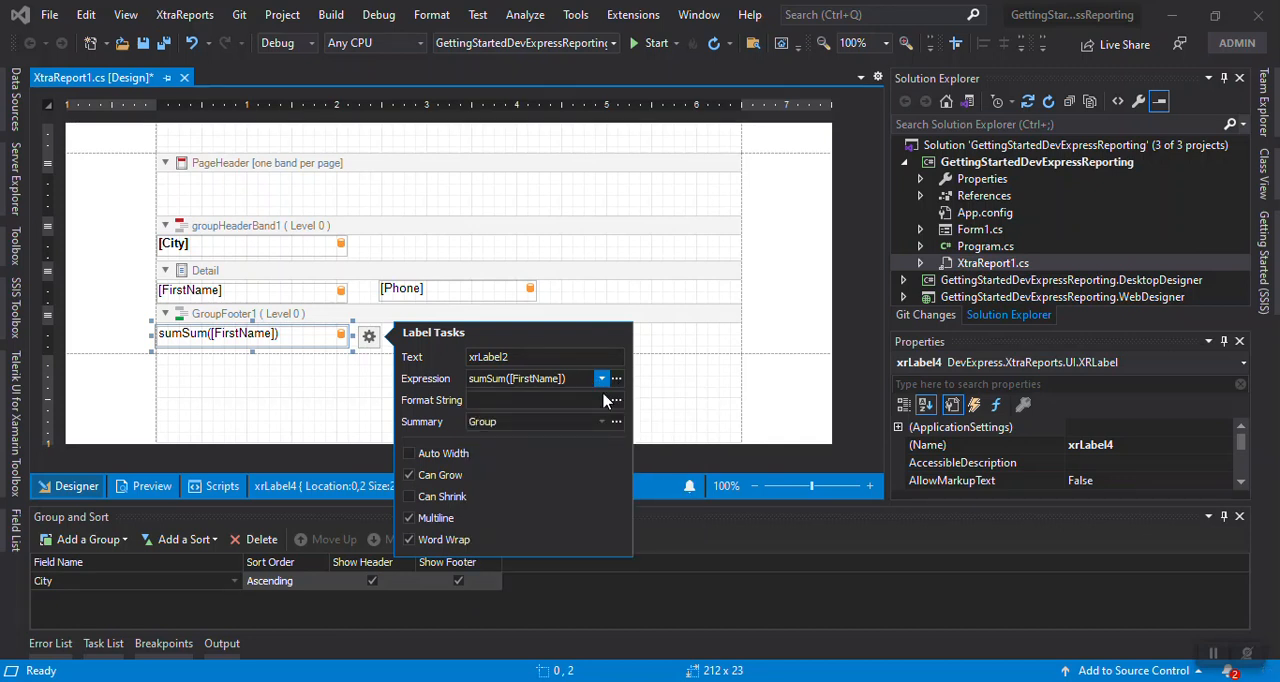
click(617, 381)
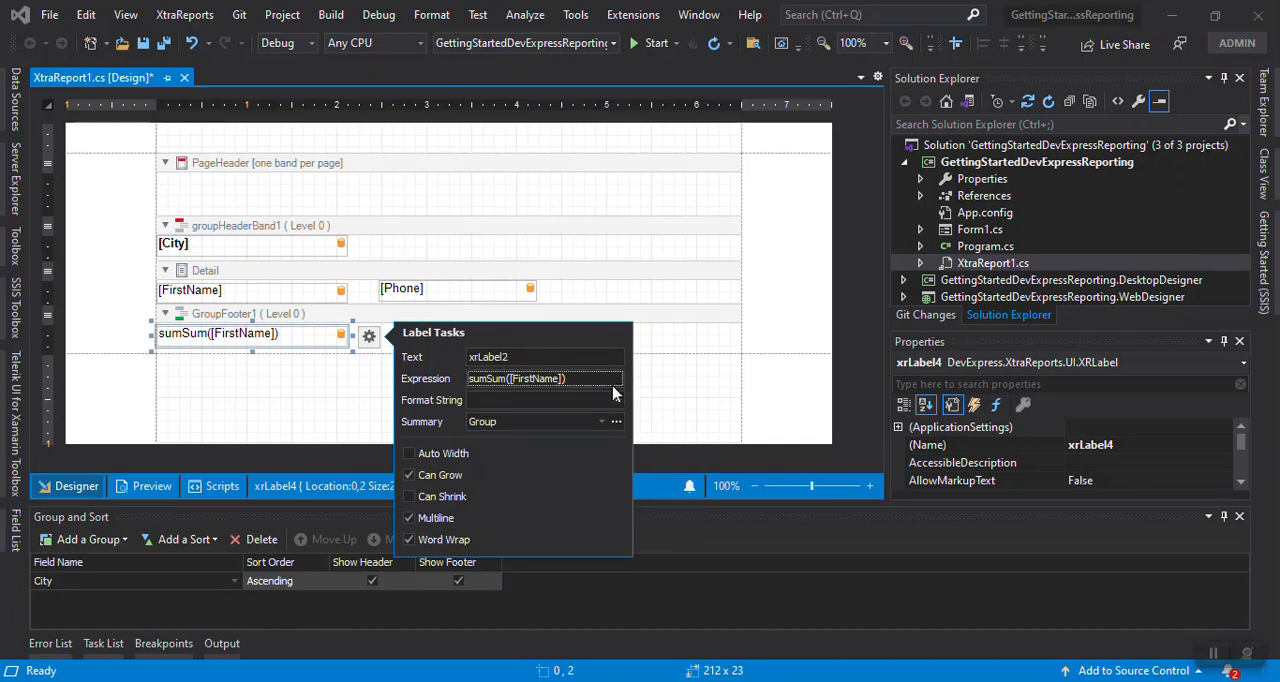
click(614, 381)
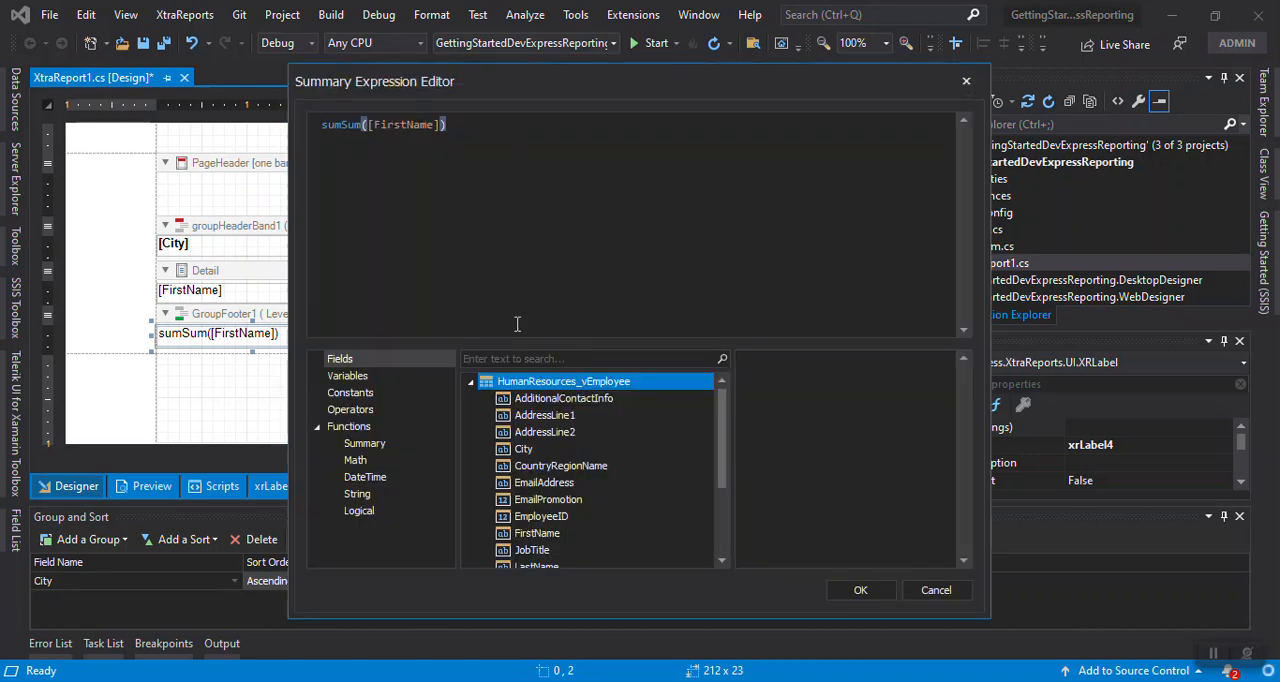
double_click(350, 125)
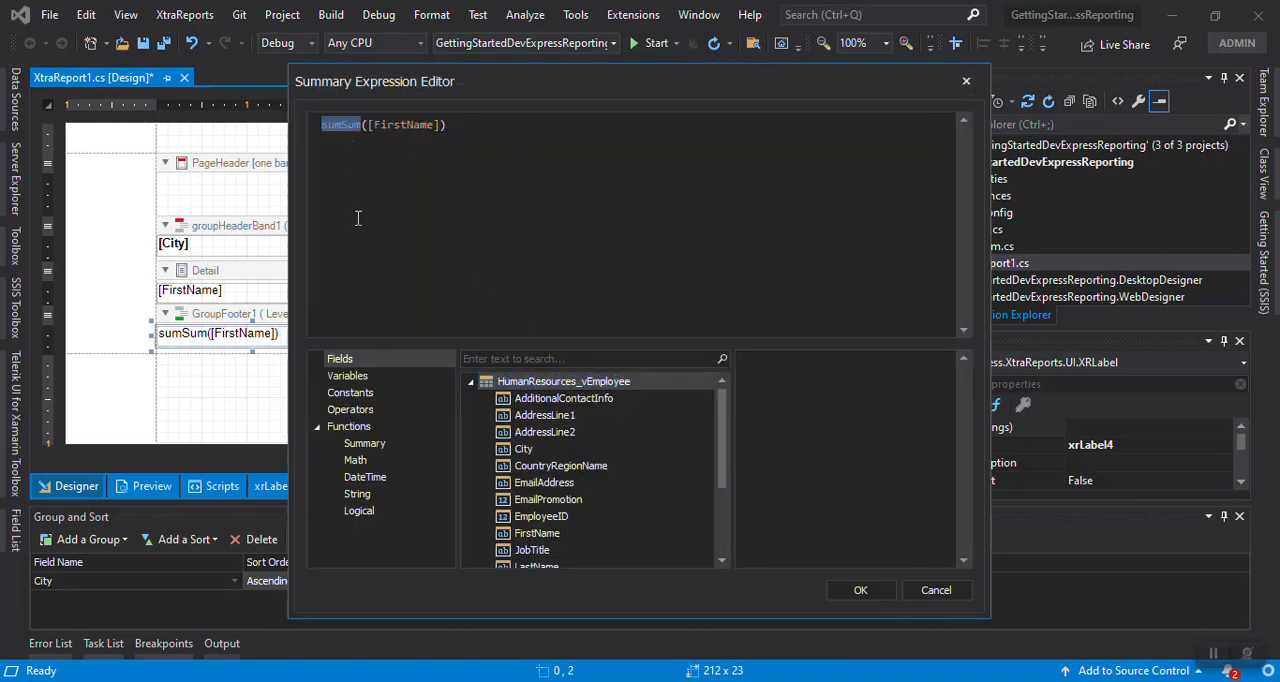
key(BackSpace)
text(sum)
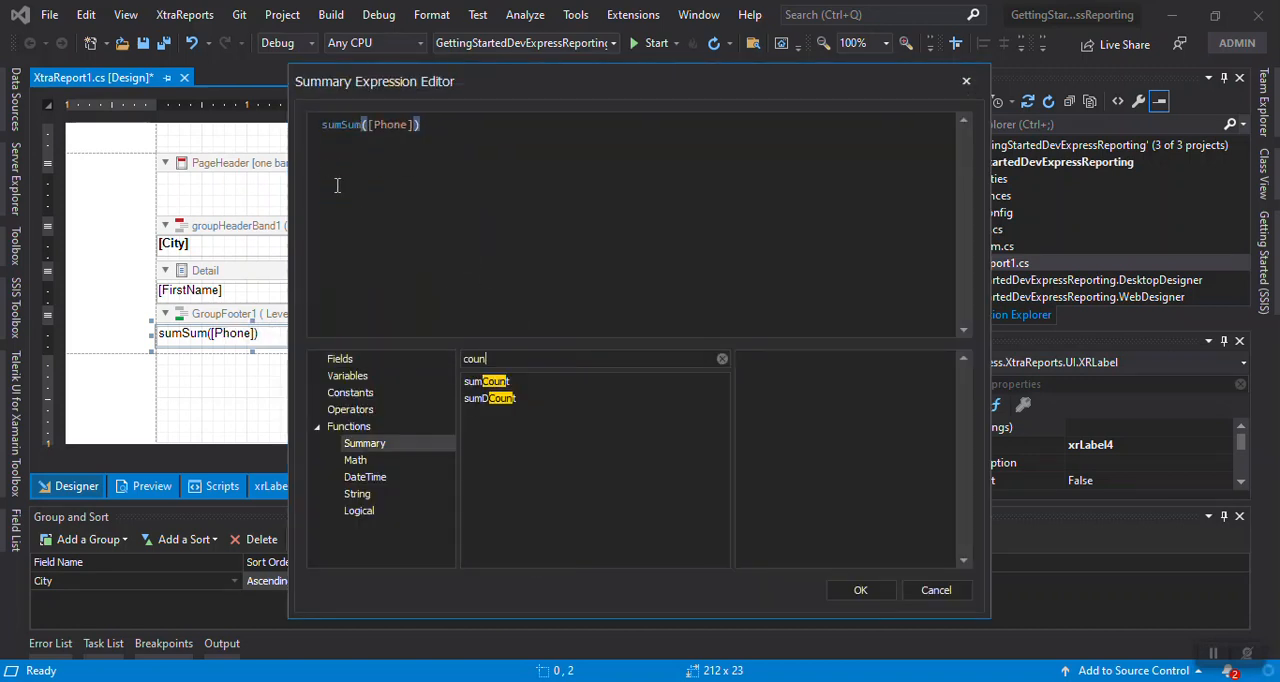
Replace the function in the group footer label's expression with sumCount, giving sumCount([Phone]), and apply it
double_click(343, 125)
key(BackSpace)
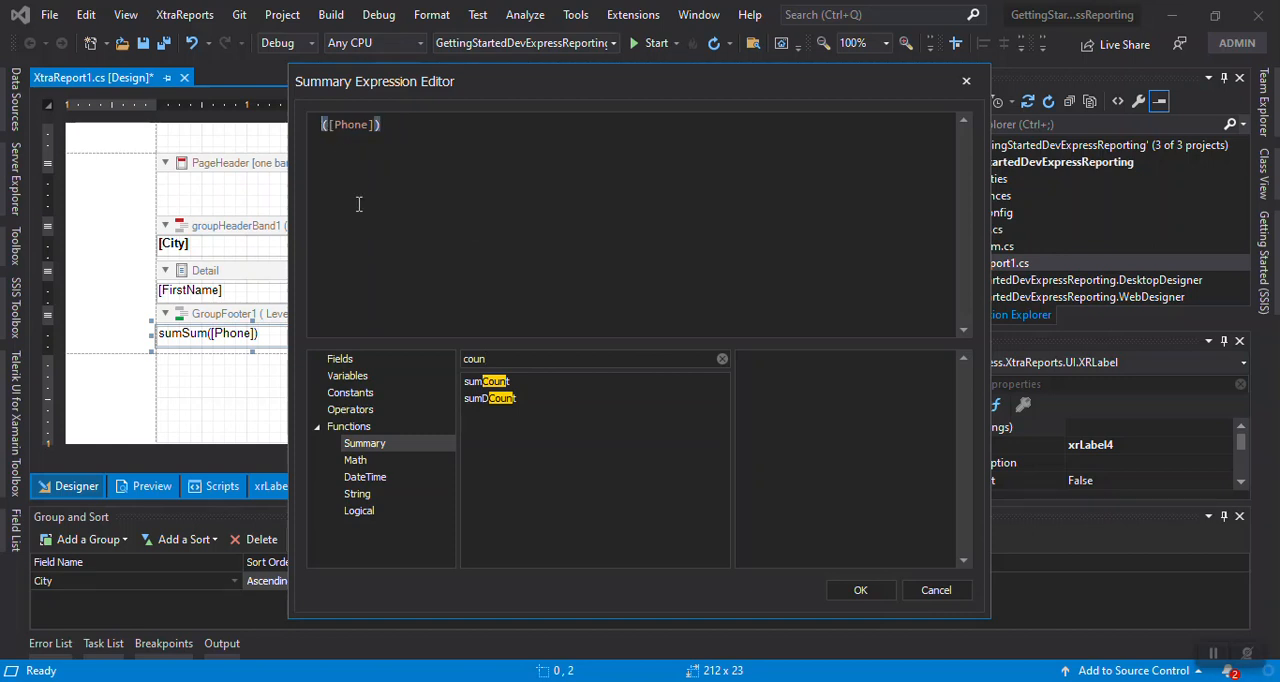
double_click(498, 385)
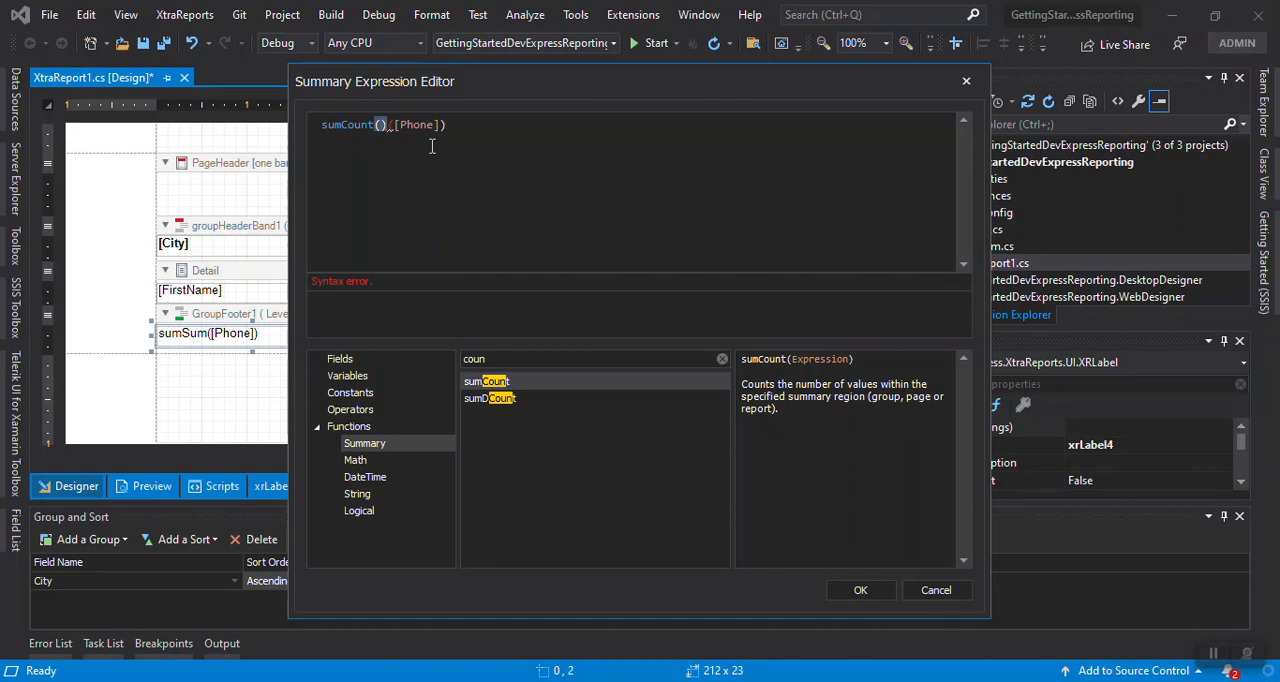
key(Delete)
key(Delete)
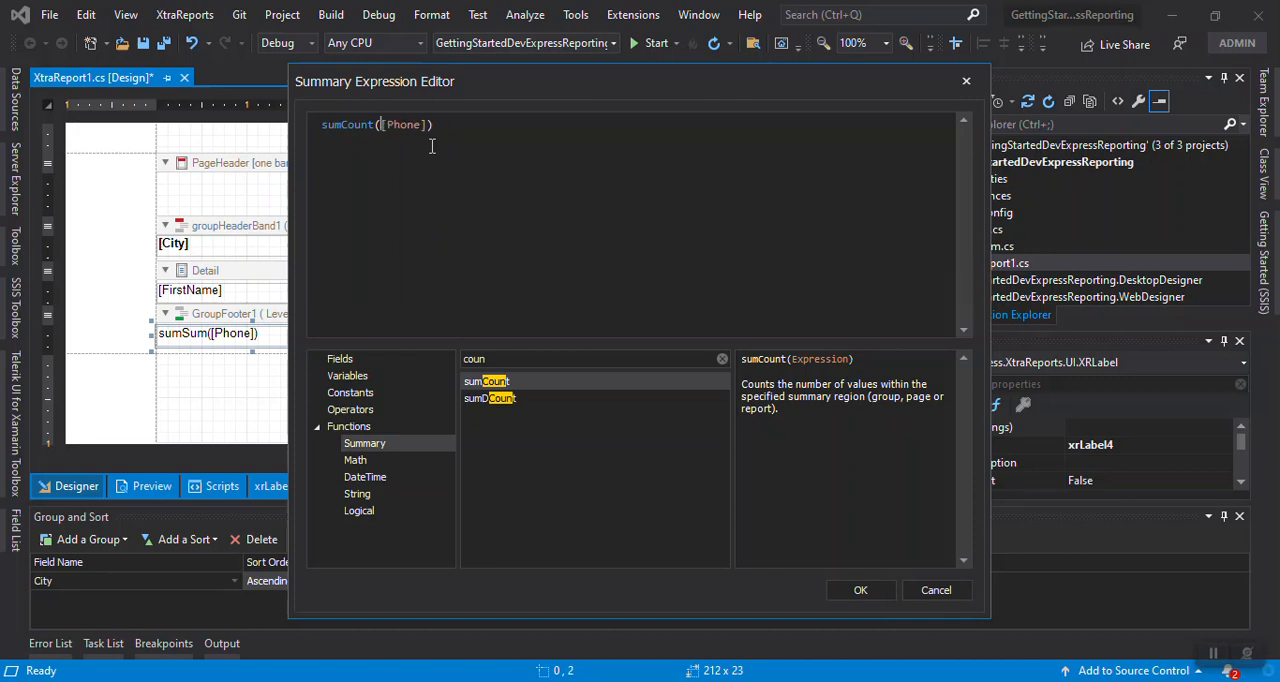
click(860, 590)
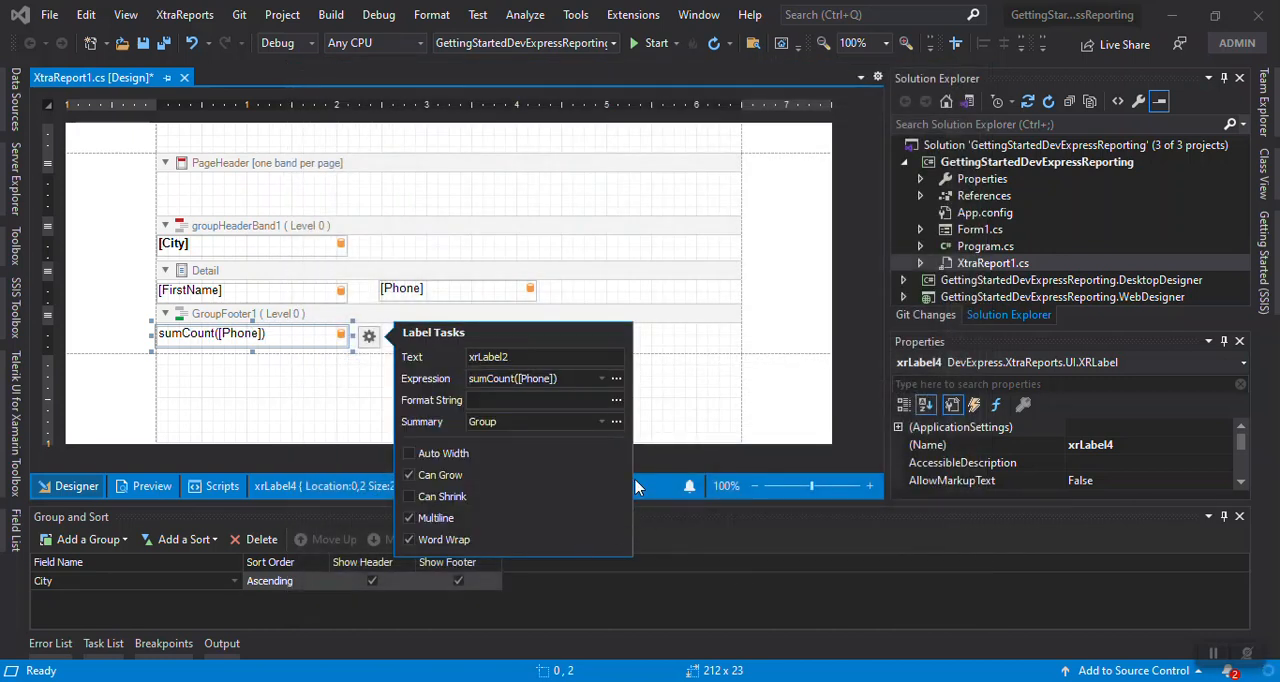
click(686, 385)
click(163, 363)
click(211, 335)
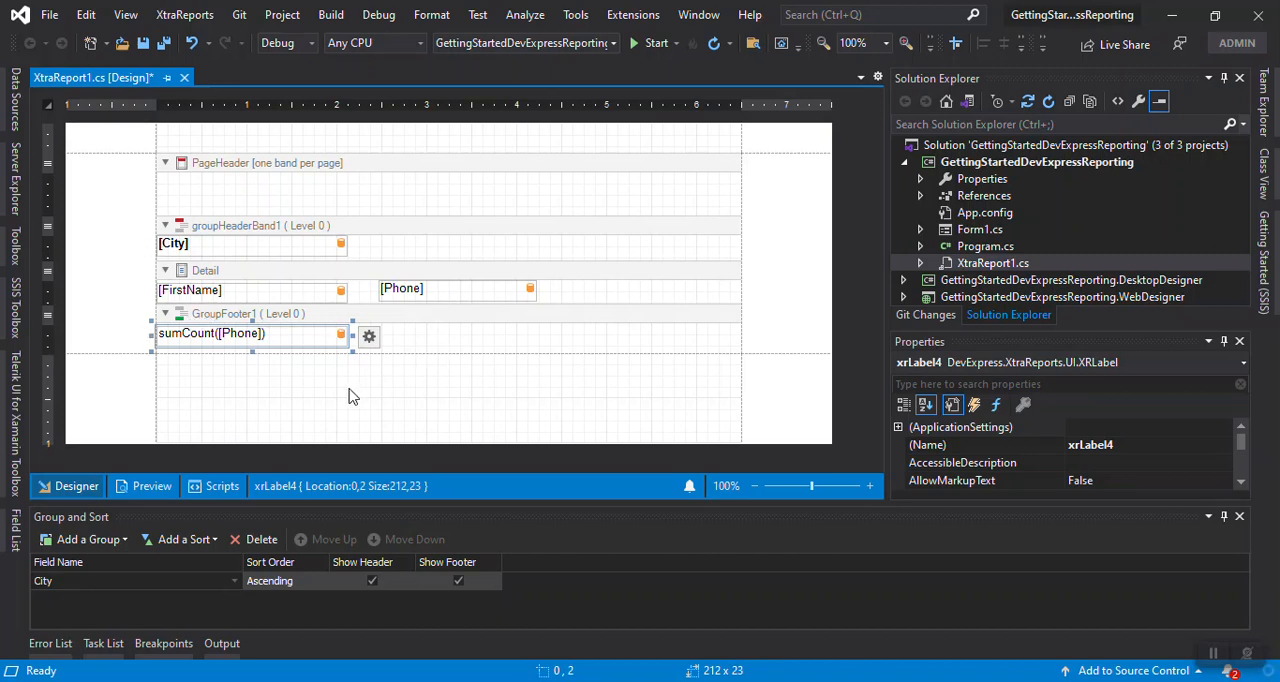
Insert a ReportFooter band and reduce its height to about 26
right_click(114, 231)
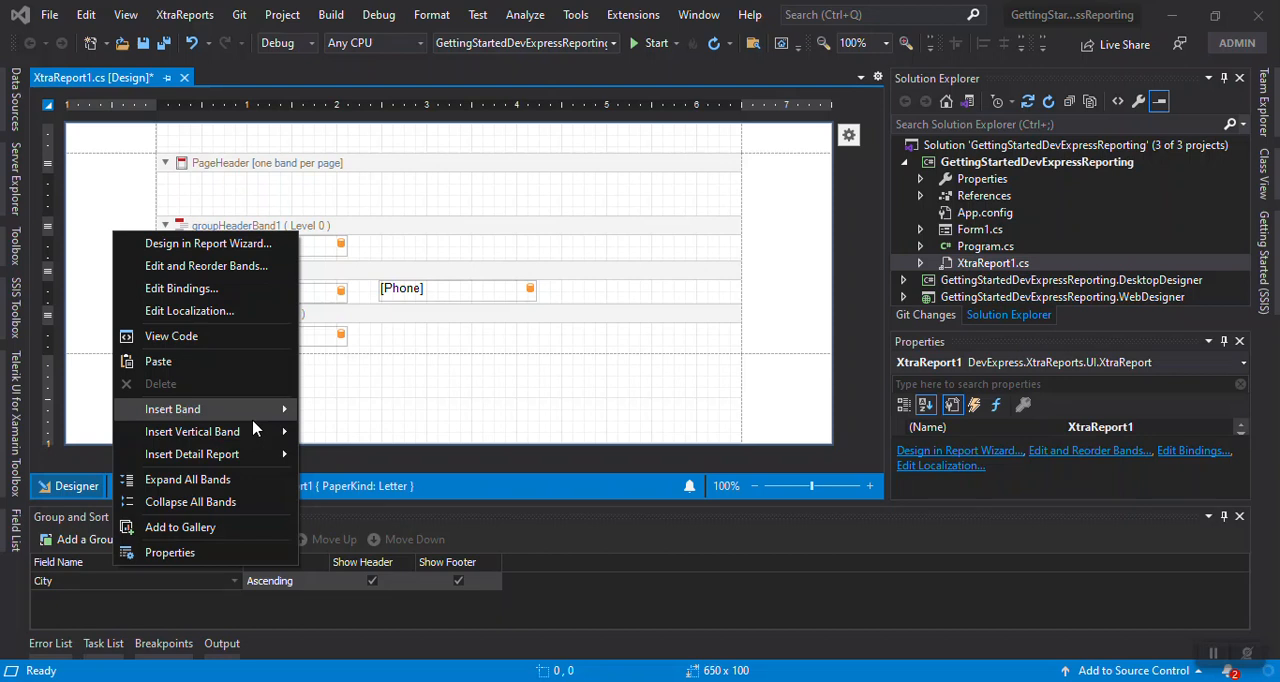
mouse_move(253, 414)
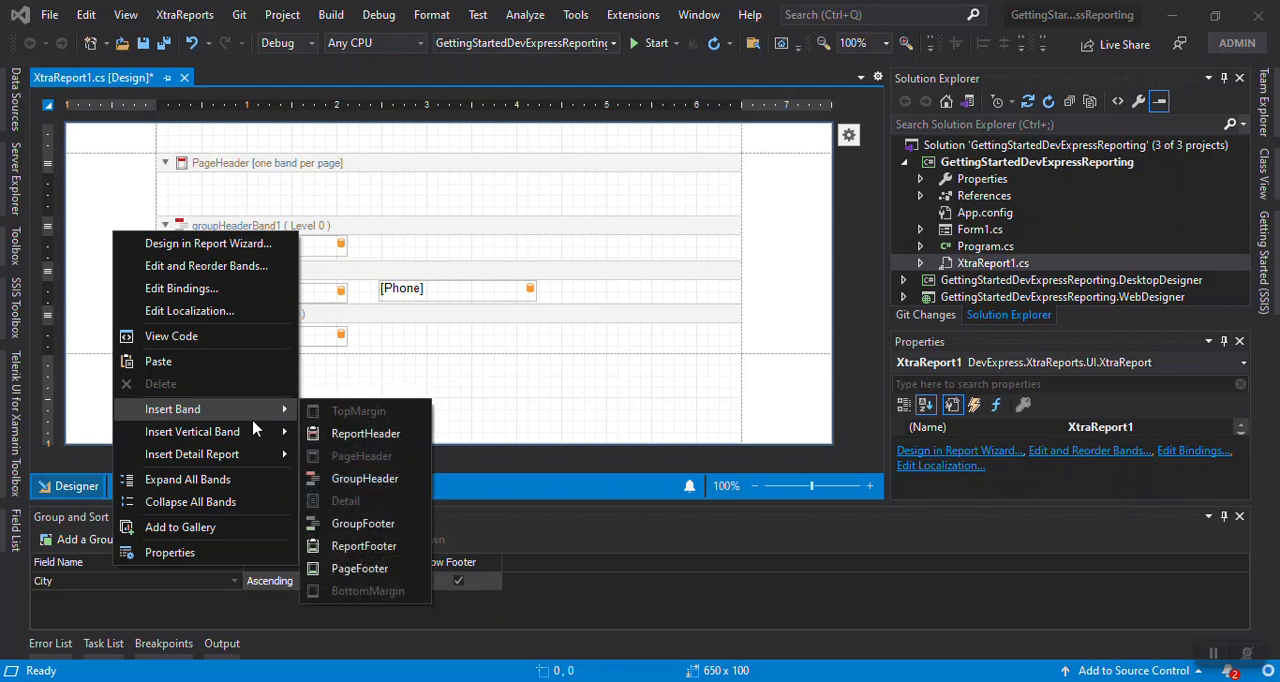
click(387, 553)
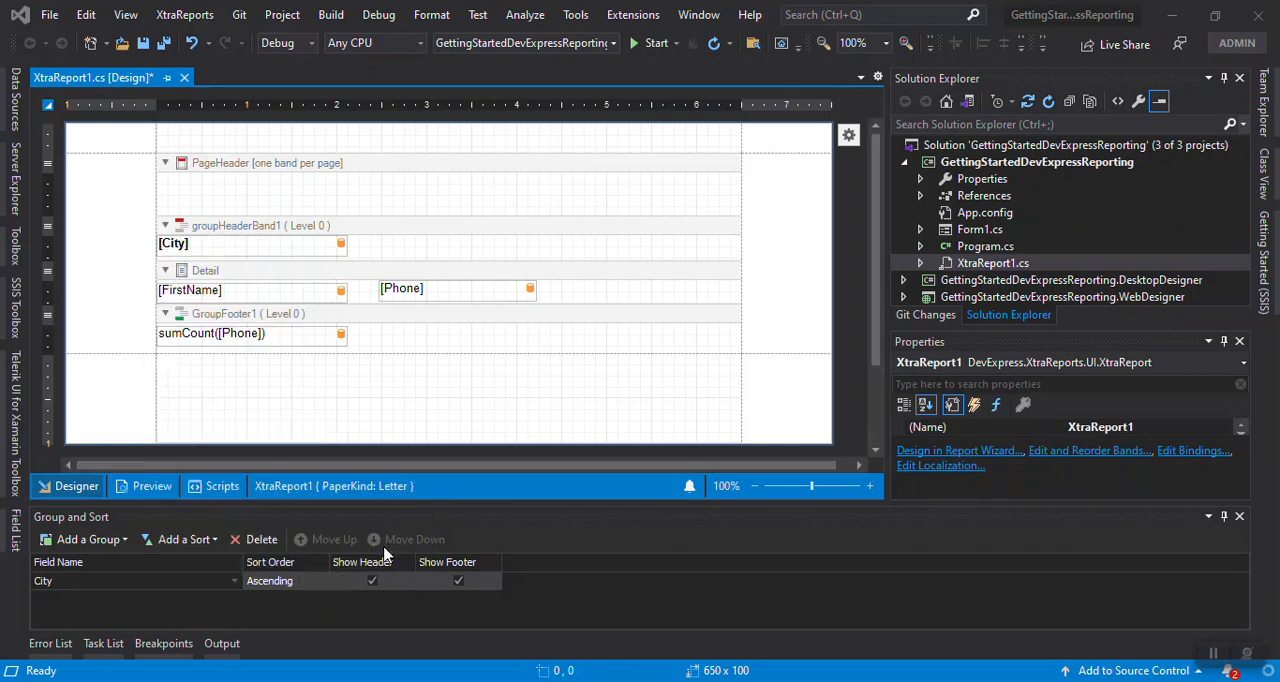
scroll(563, 409, down, 2)
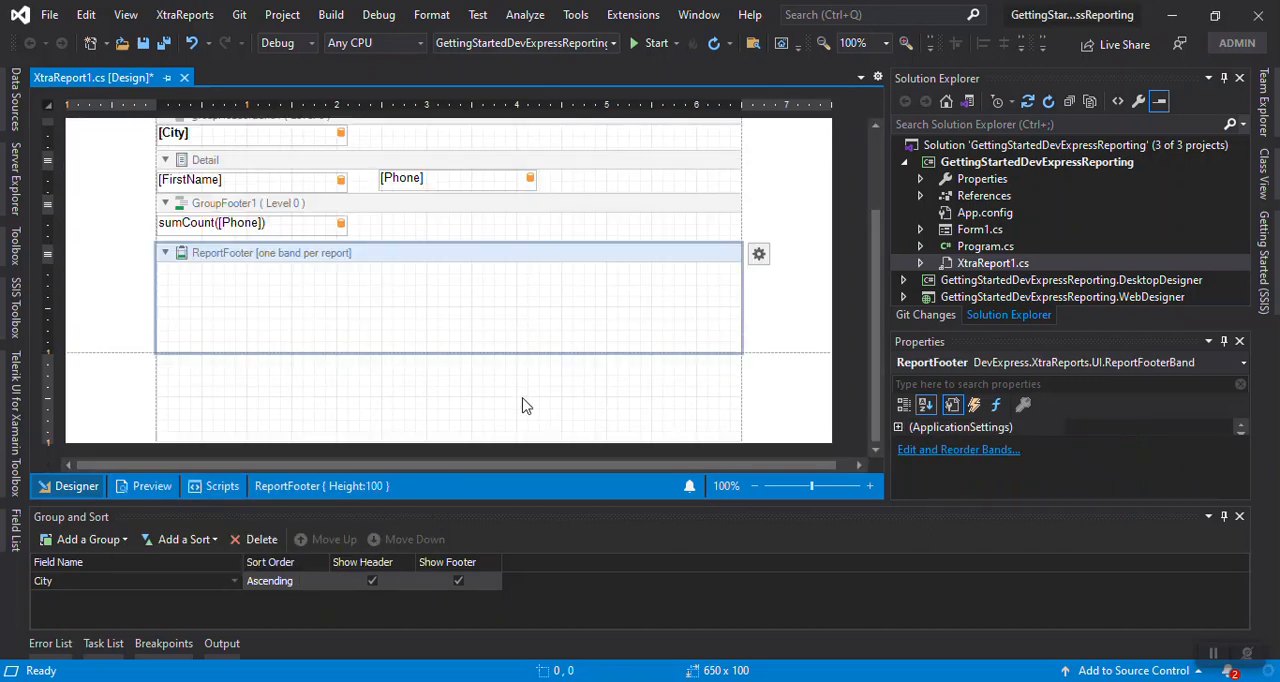
drag(458, 350, 474, 282)
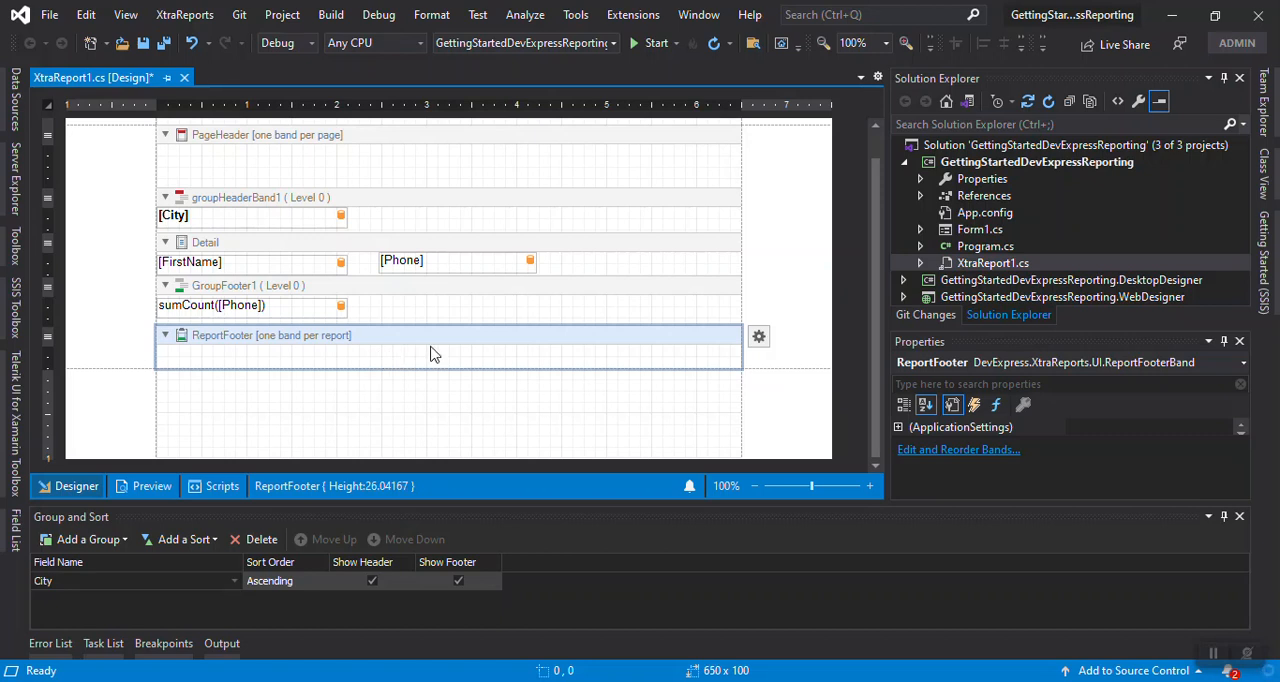
Insert a ReportHeader band above the page header and reduce its height to about 32
scroll(430, 353, up, 1)
click(335, 170)
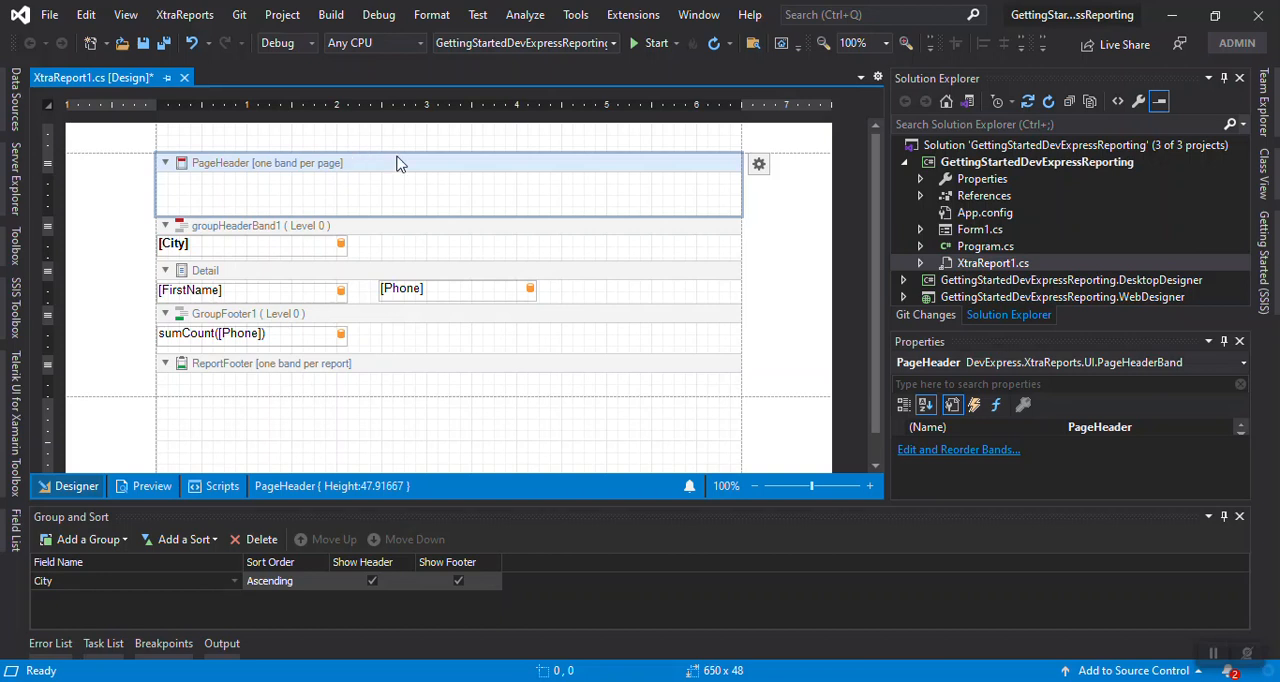
right_click(103, 197)
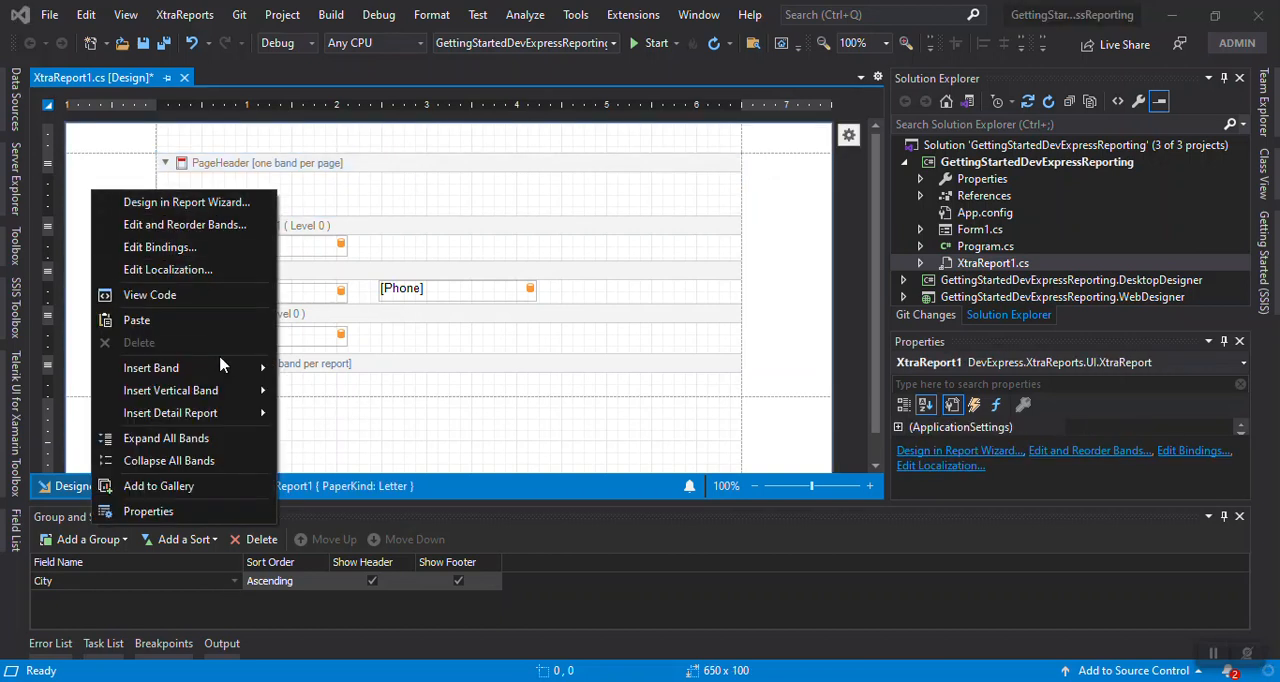
mouse_move(265, 370)
click(333, 394)
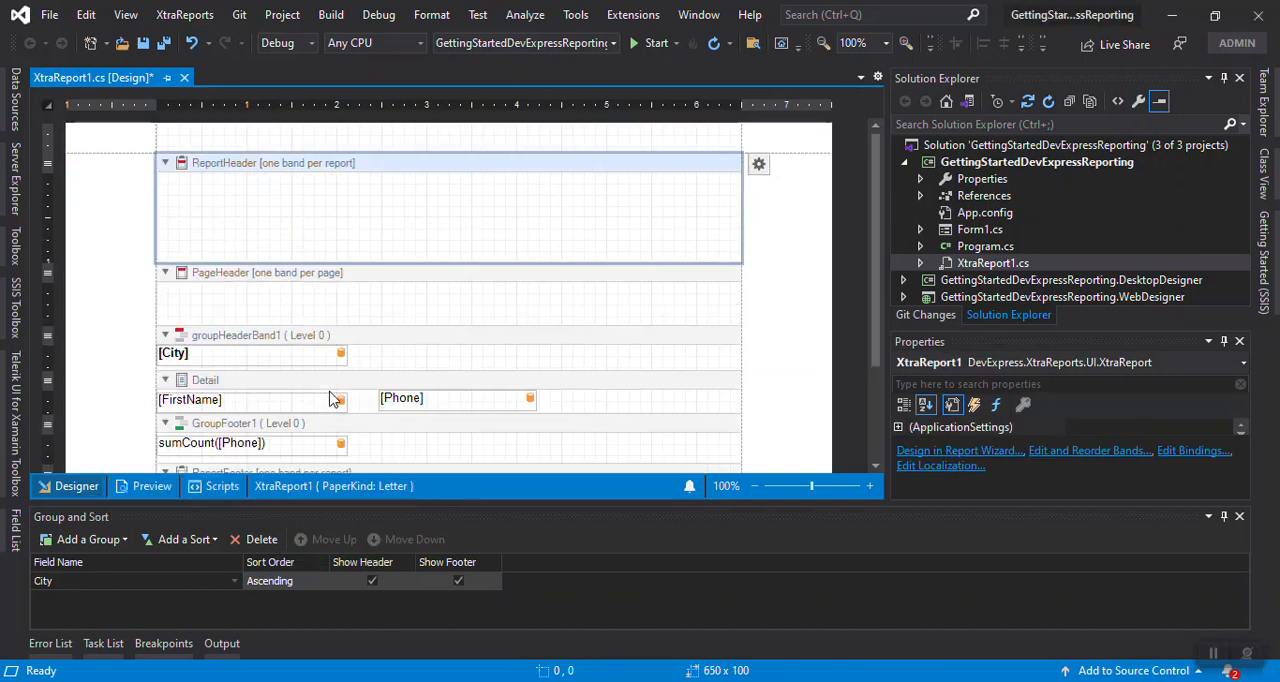
drag(399, 260, 397, 197)
scroll(466, 397, down, 2)
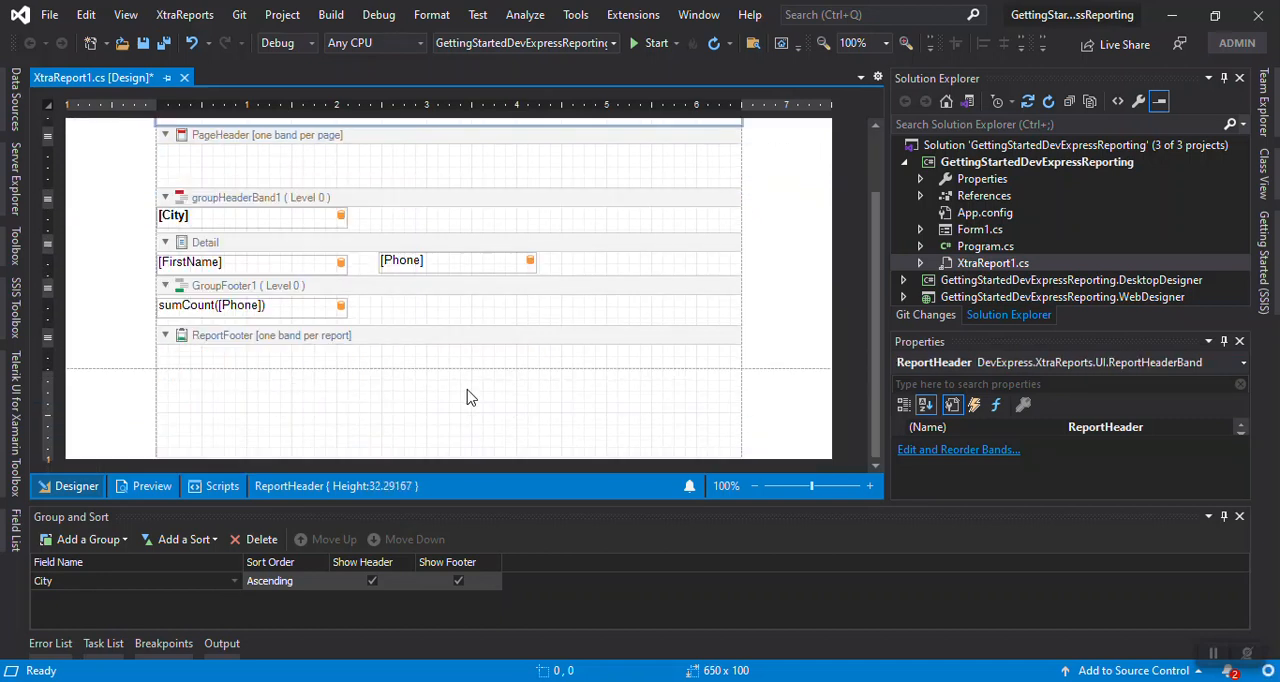
click(392, 356)
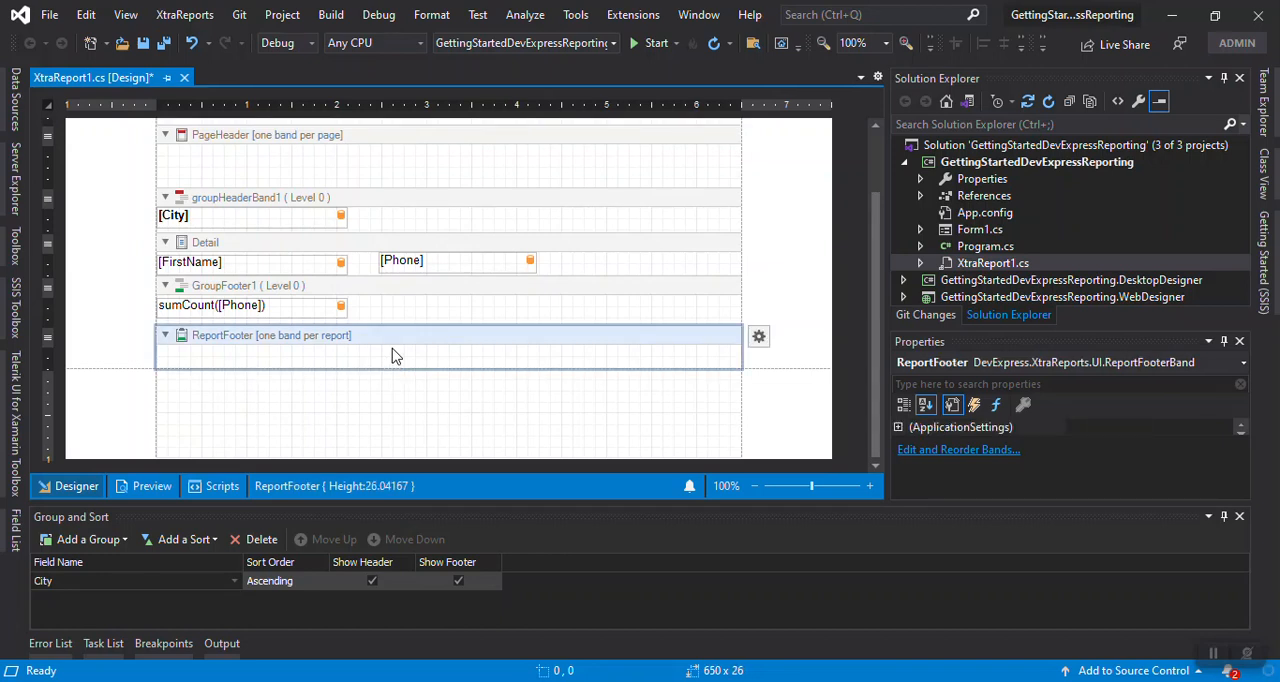
Insert a PageFooter band below the report footer and reduce its height to about 41
scroll(392, 356, up, 2)
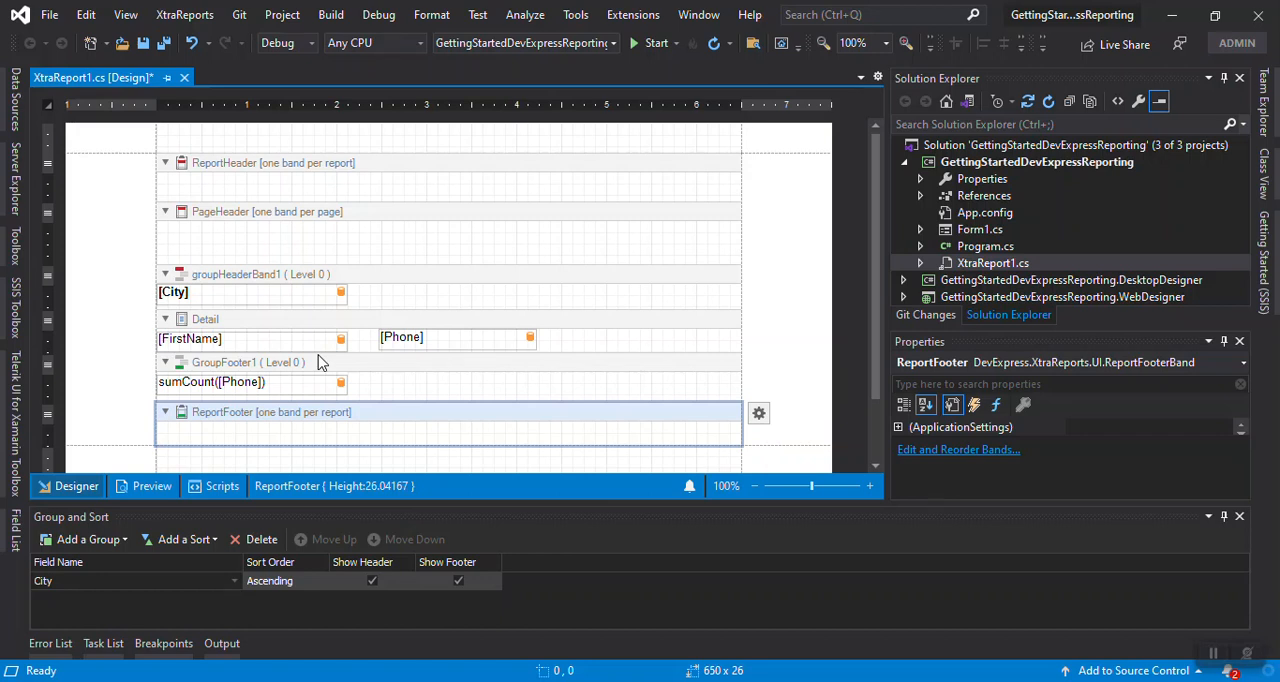
right_click(92, 213)
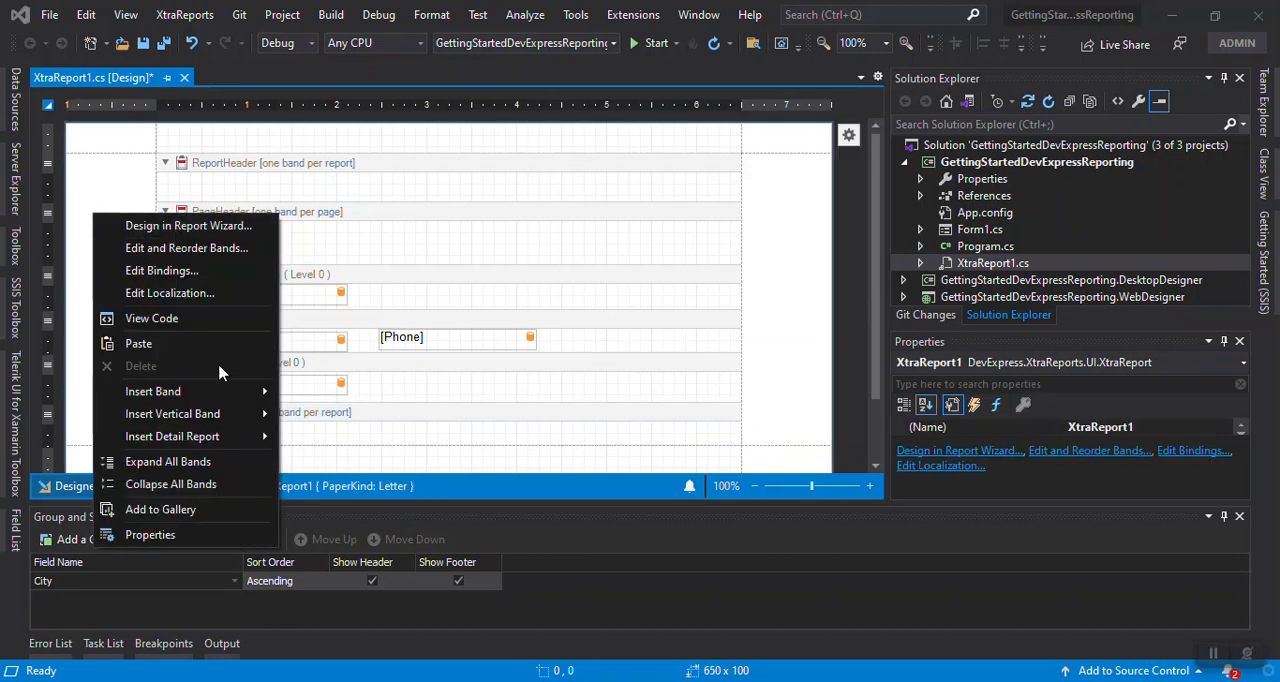
mouse_move(258, 396)
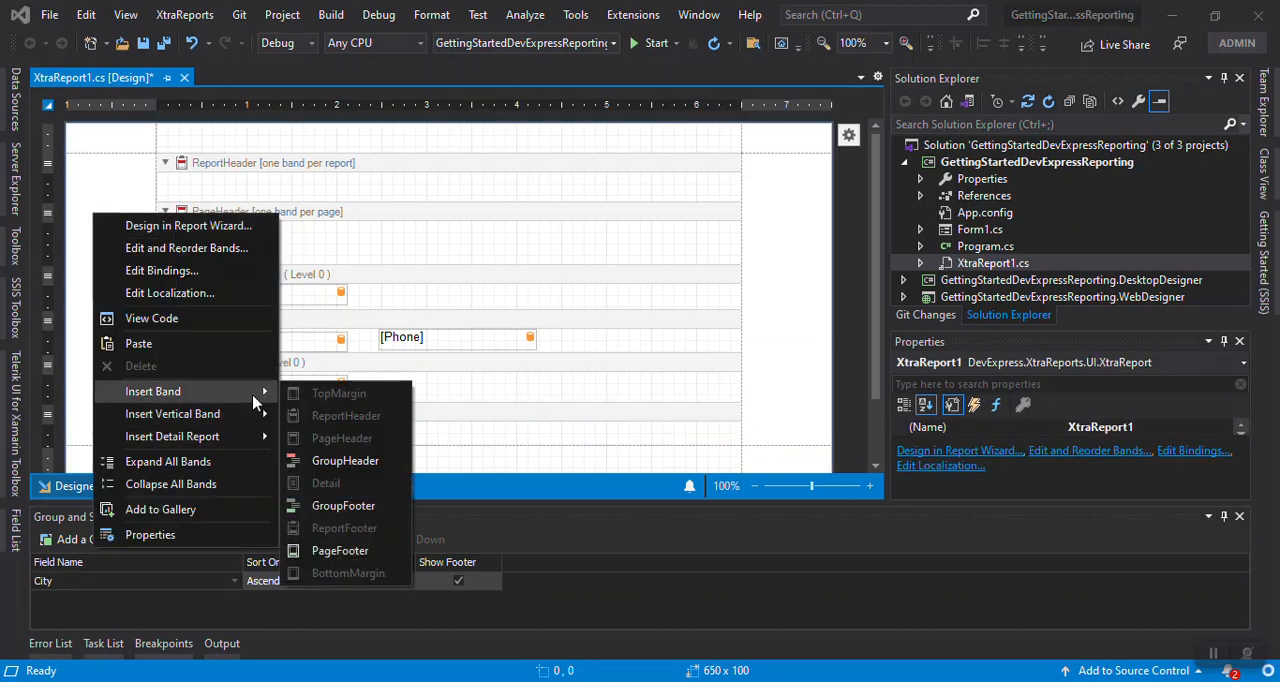
click(390, 560)
scroll(620, 425, down, 3)
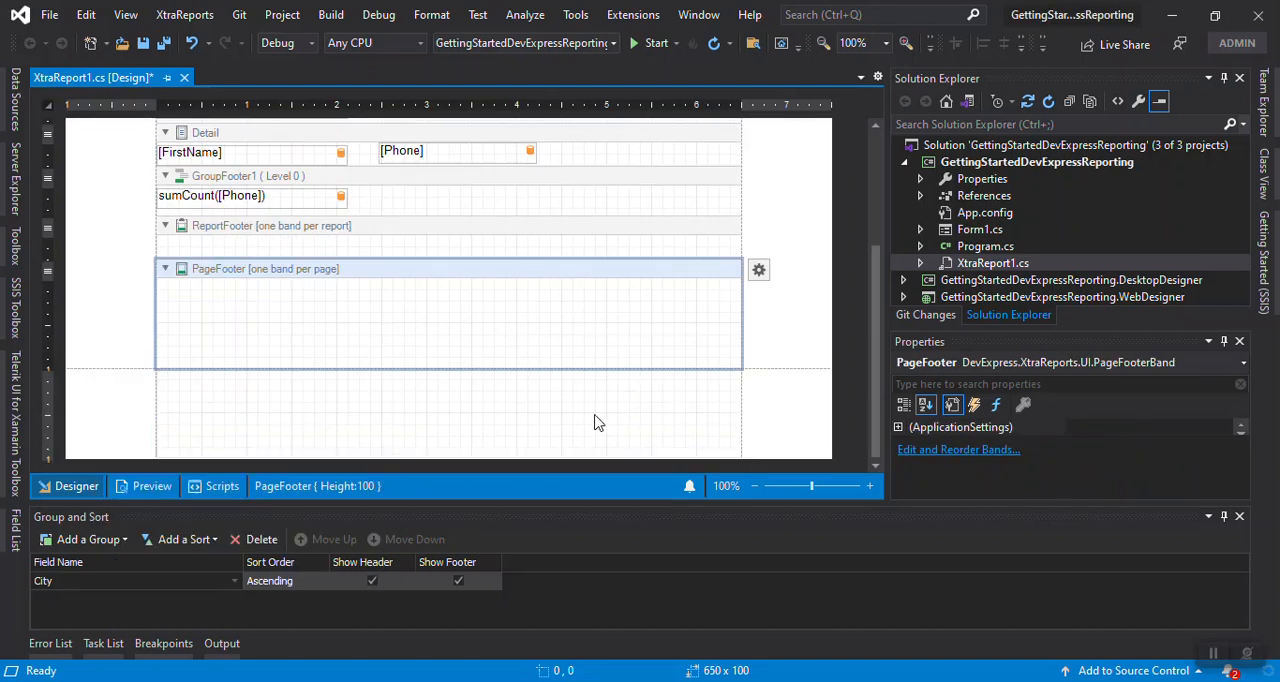
drag(463, 368, 466, 324)
drag(449, 369, 451, 356)
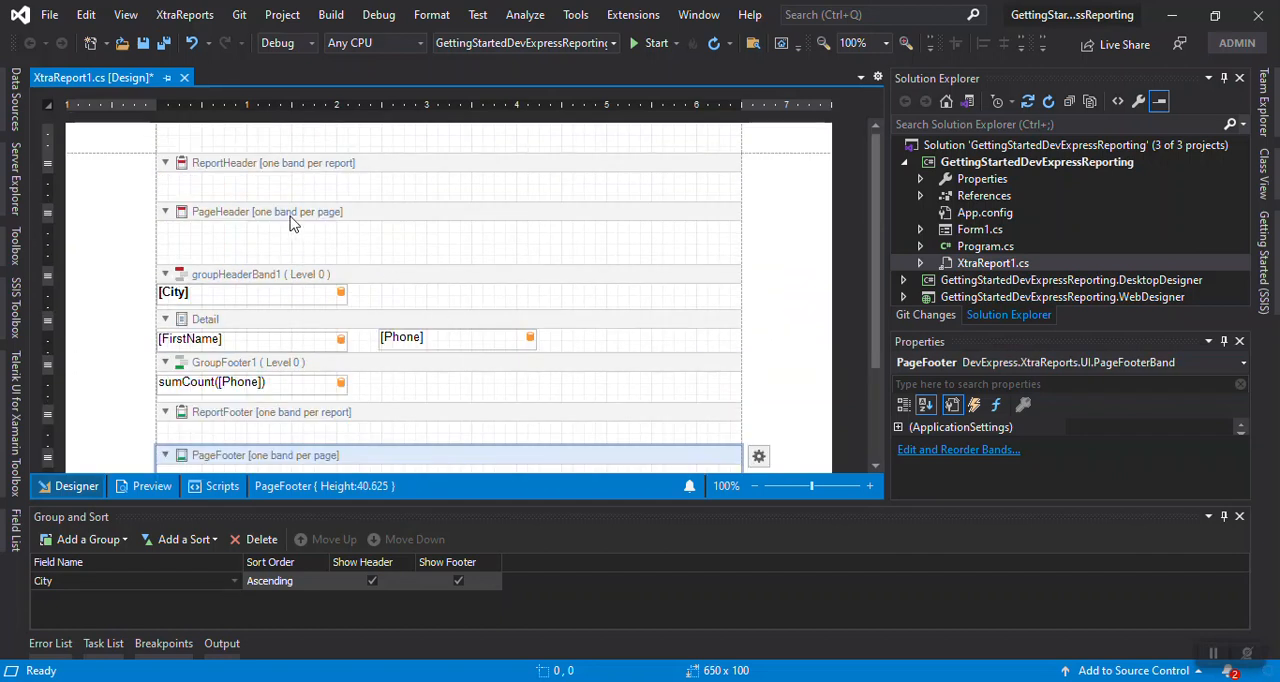
Review the ReportHeader, PageHeader and PageFooter bands and check which band types can still be inserted
click(390, 192)
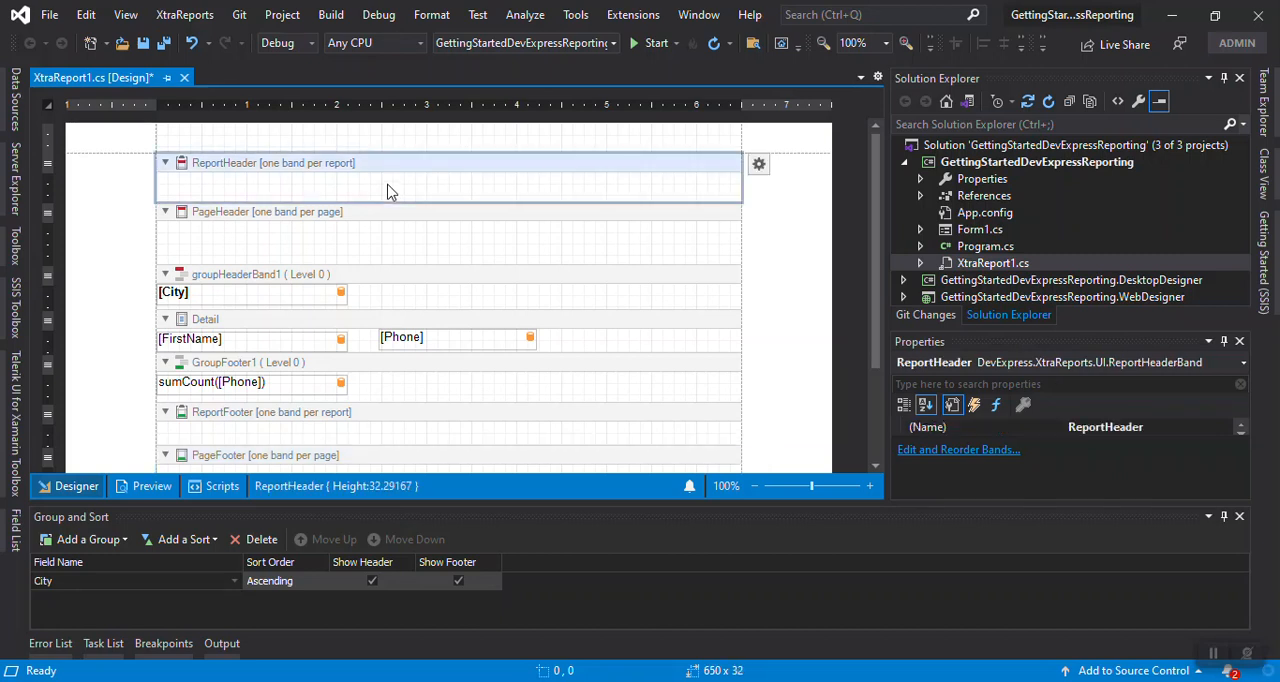
click(376, 246)
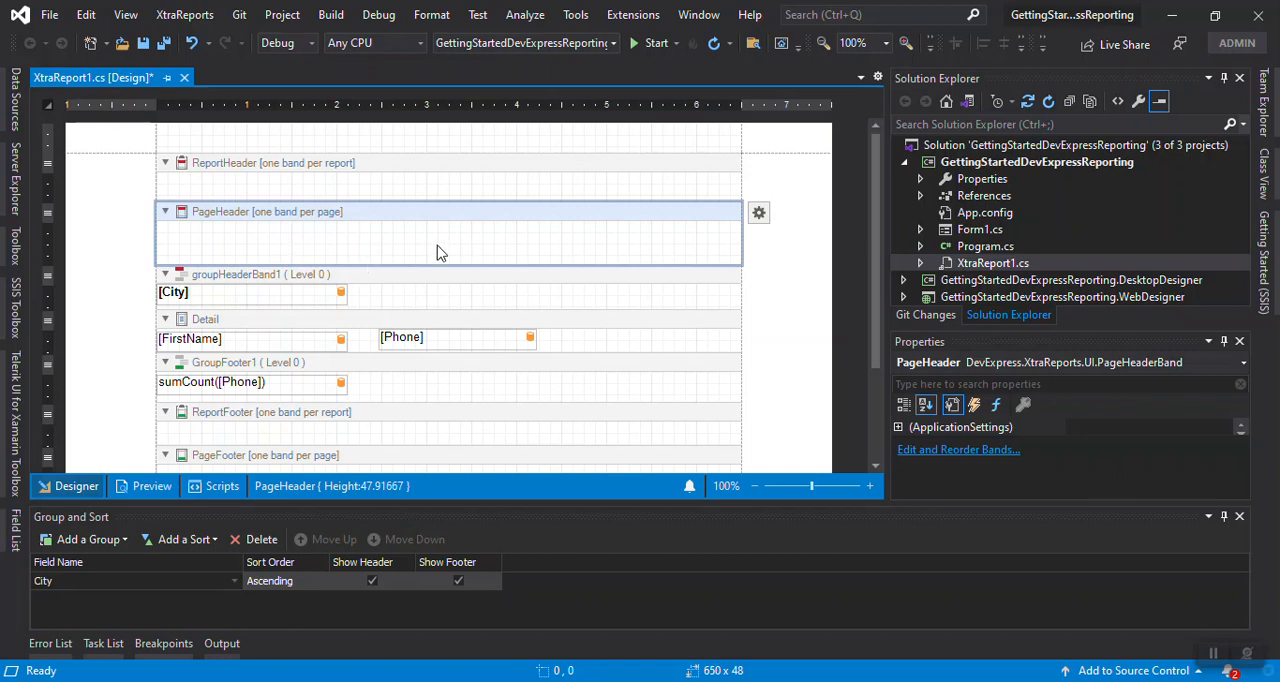
scroll(541, 258, down, 3)
click(417, 363)
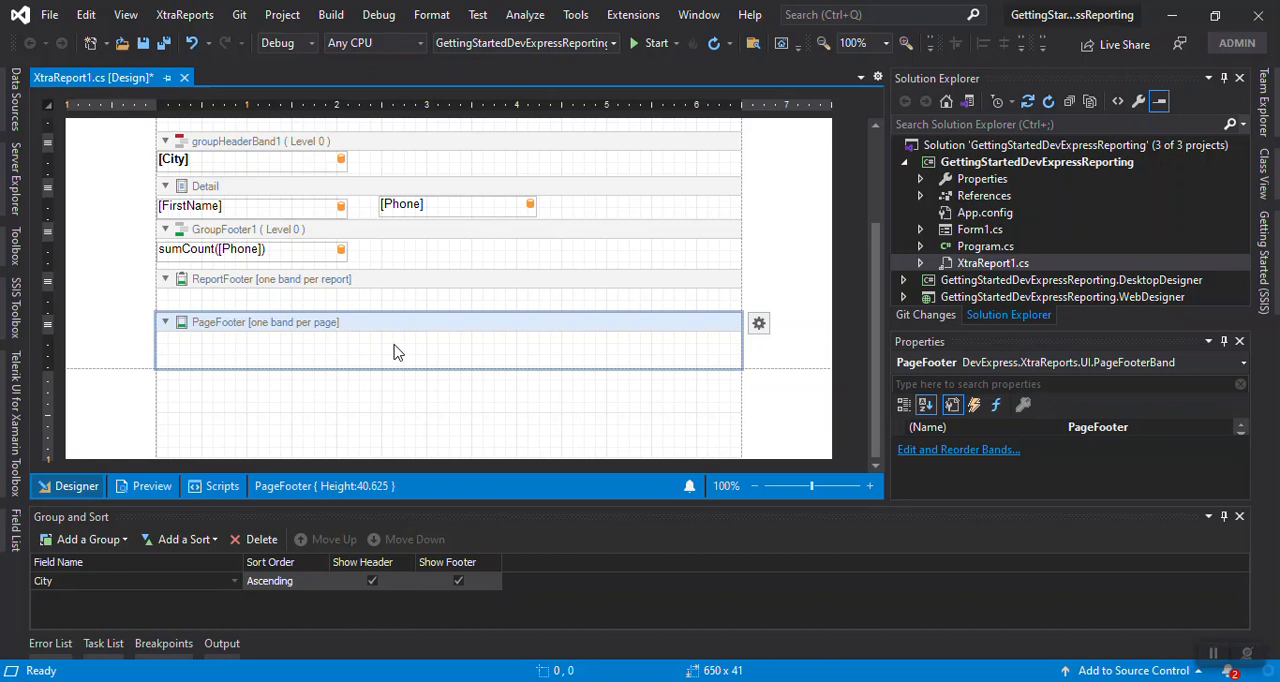
right_click(104, 226)
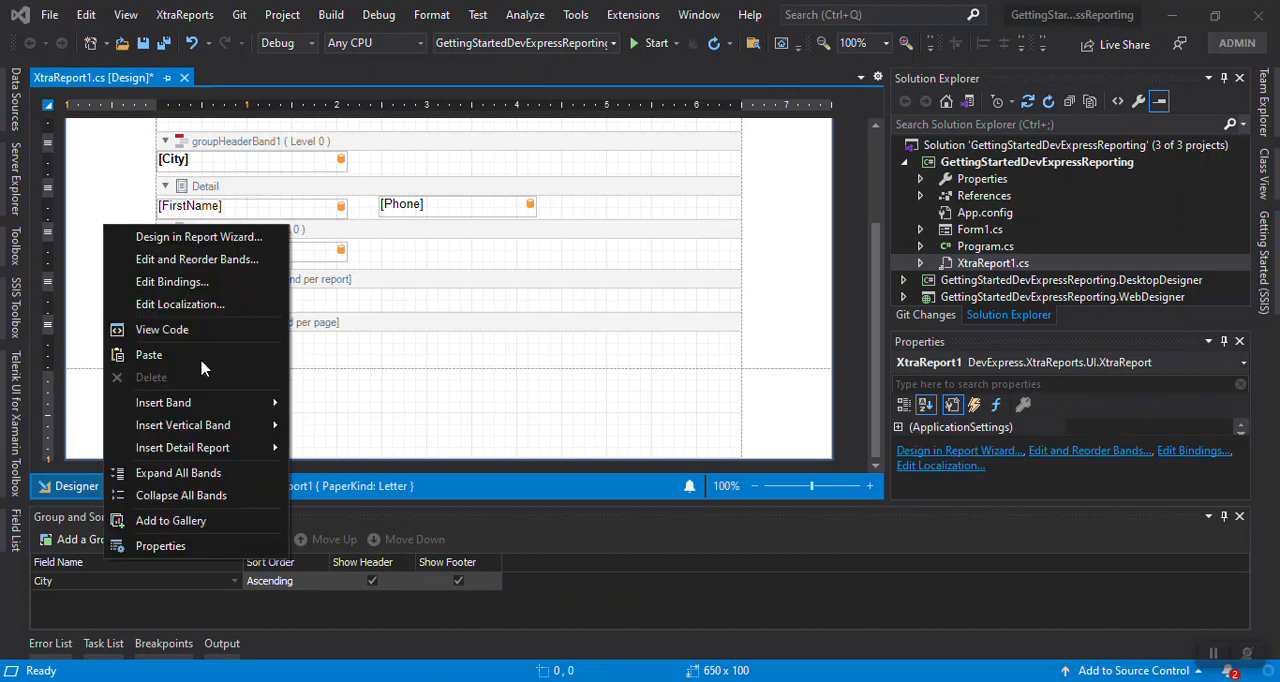
mouse_move(260, 402)
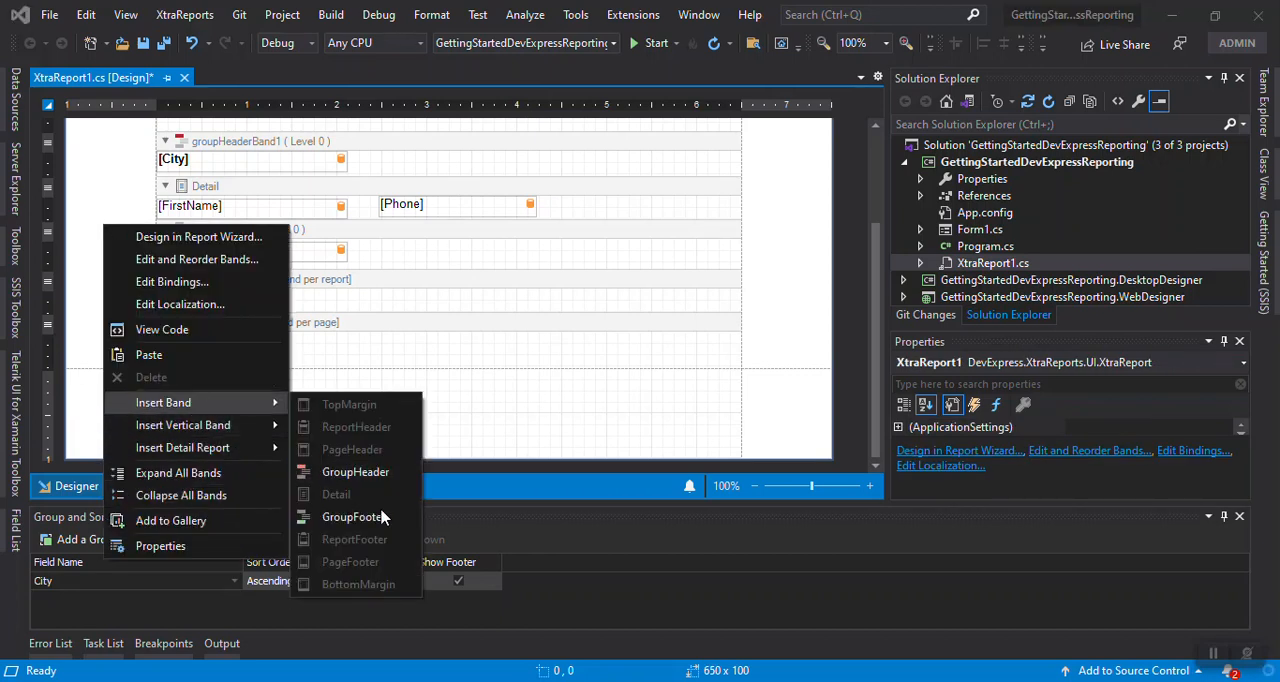
click(520, 416)
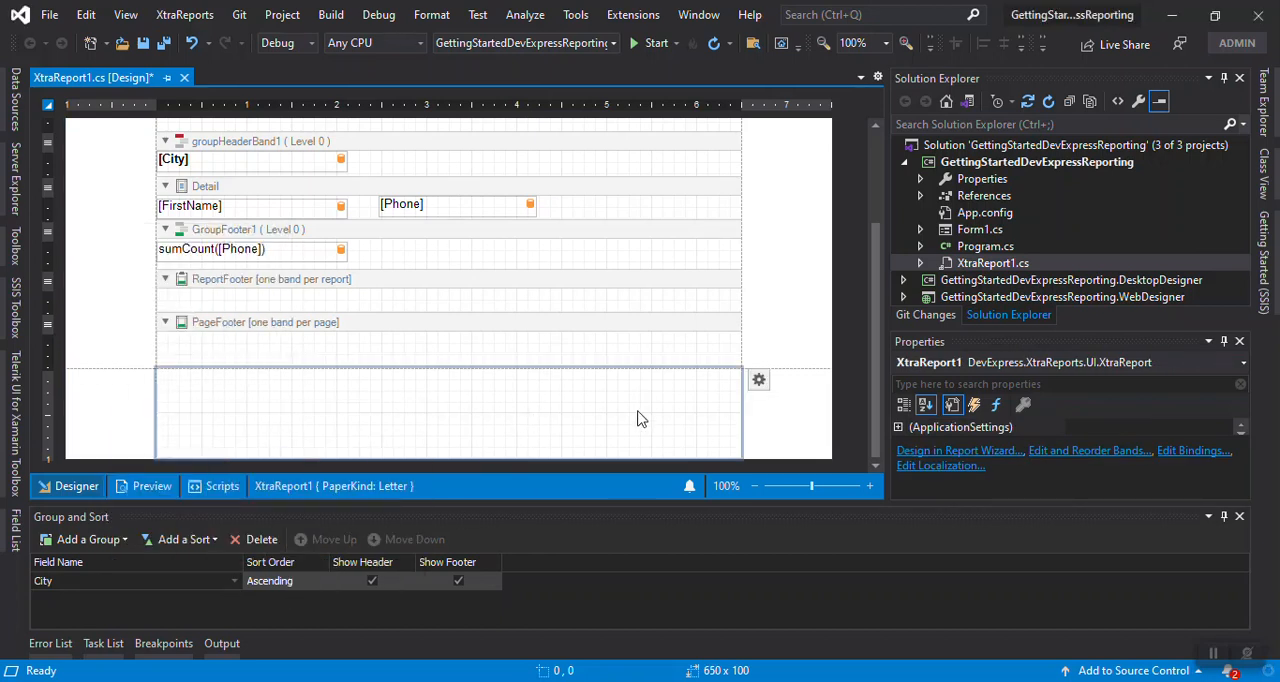
Reduce the height of the BottomMargin band to about 53
drag(465, 456, 470, 419)
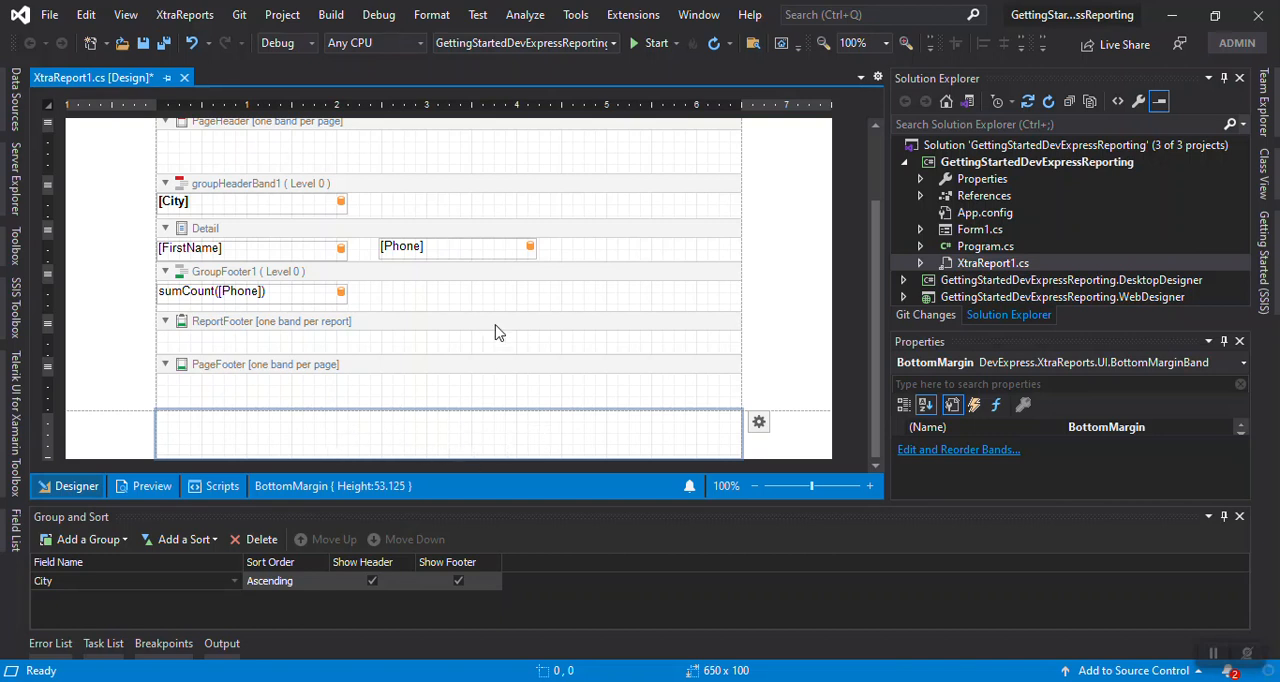
scroll(494, 331, up, 3)
scroll(505, 318, down, 3)
scroll(400, 352, up, 3)
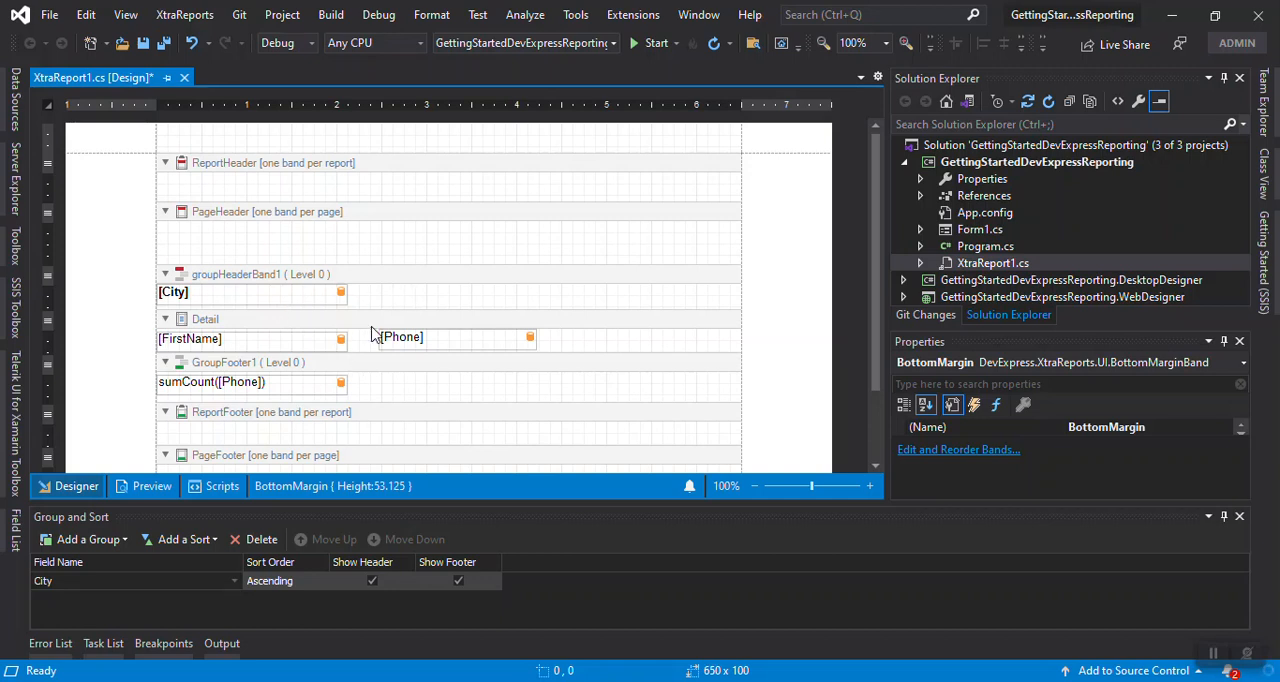
click(16, 244)
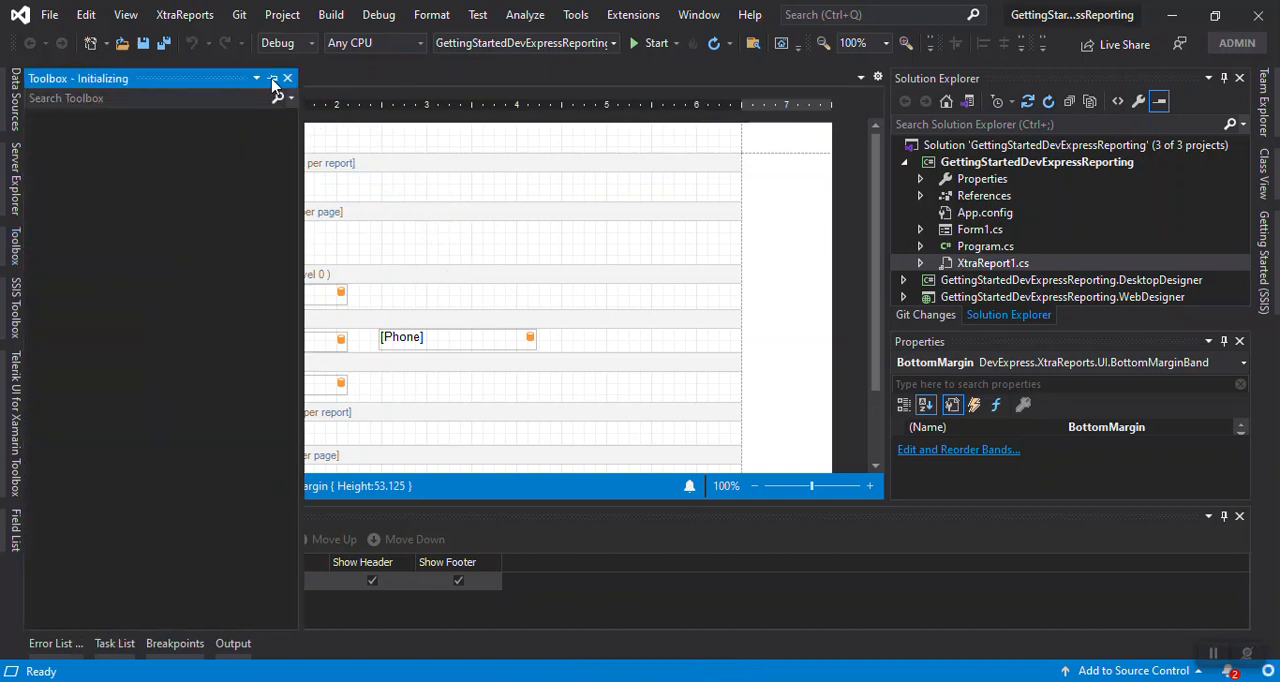
click(411, 250)
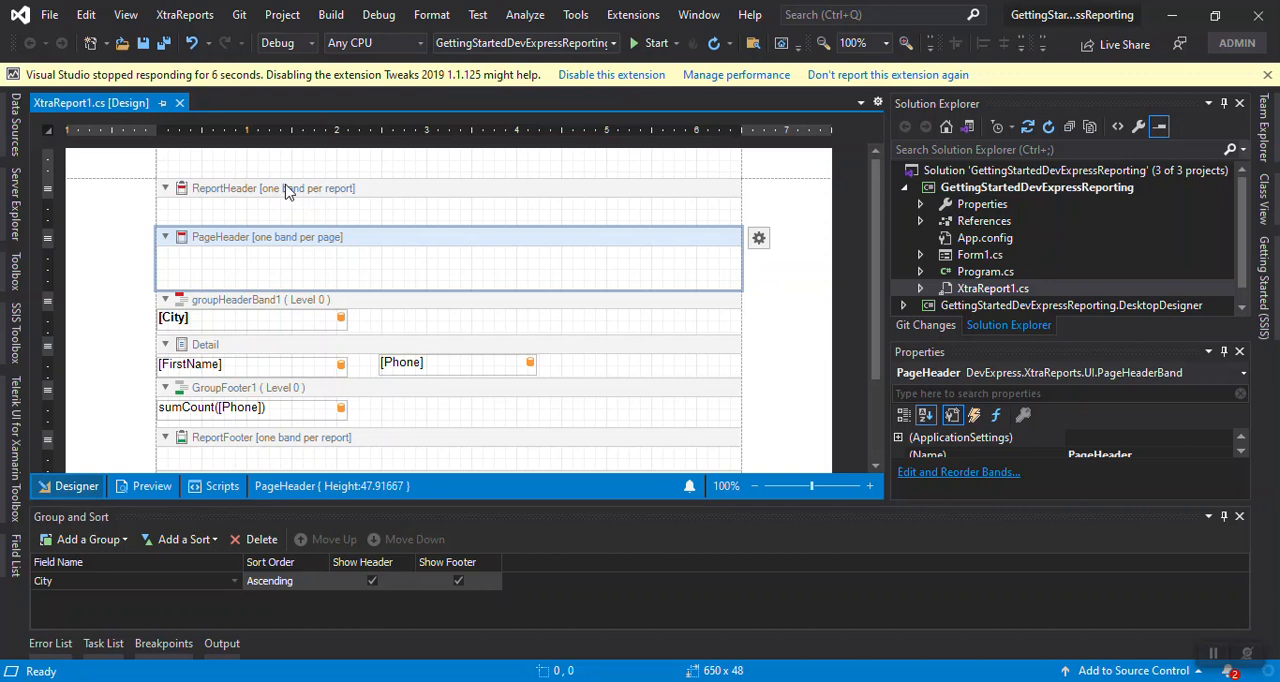
click(1267, 74)
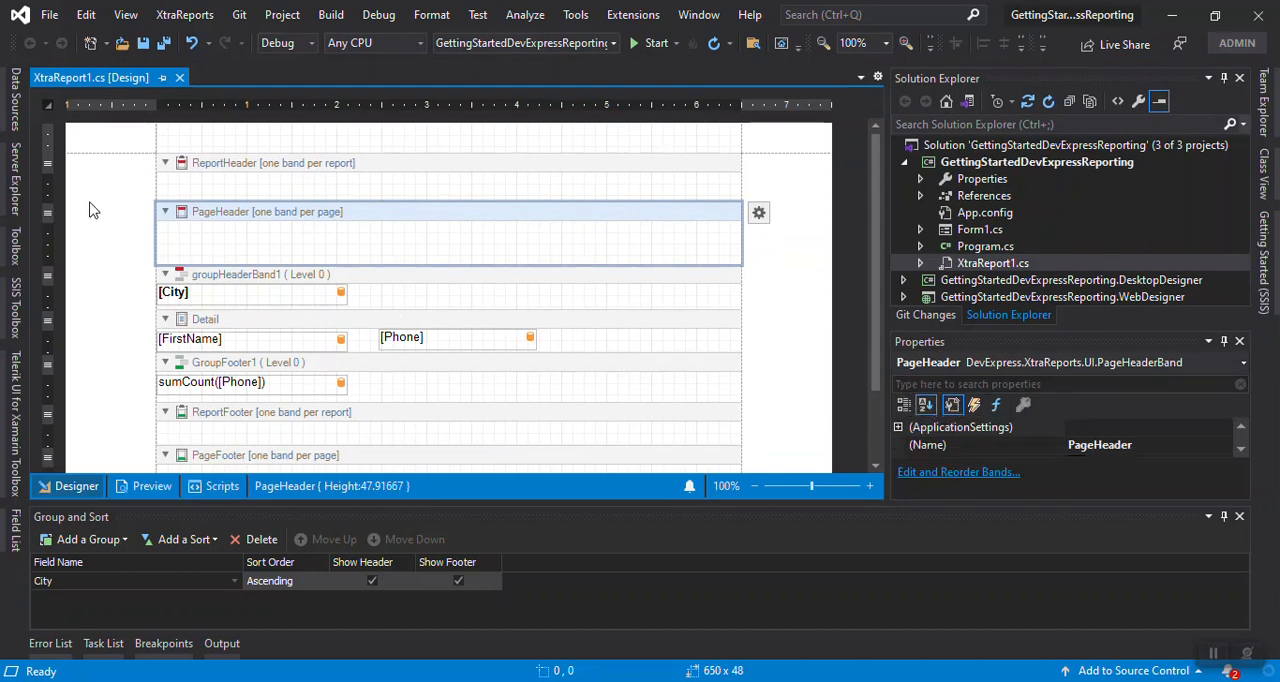
Find the XRLabel control with the search term "label", add one to the report and place it in the ReportHeader band at about 40,9
click(17, 243)
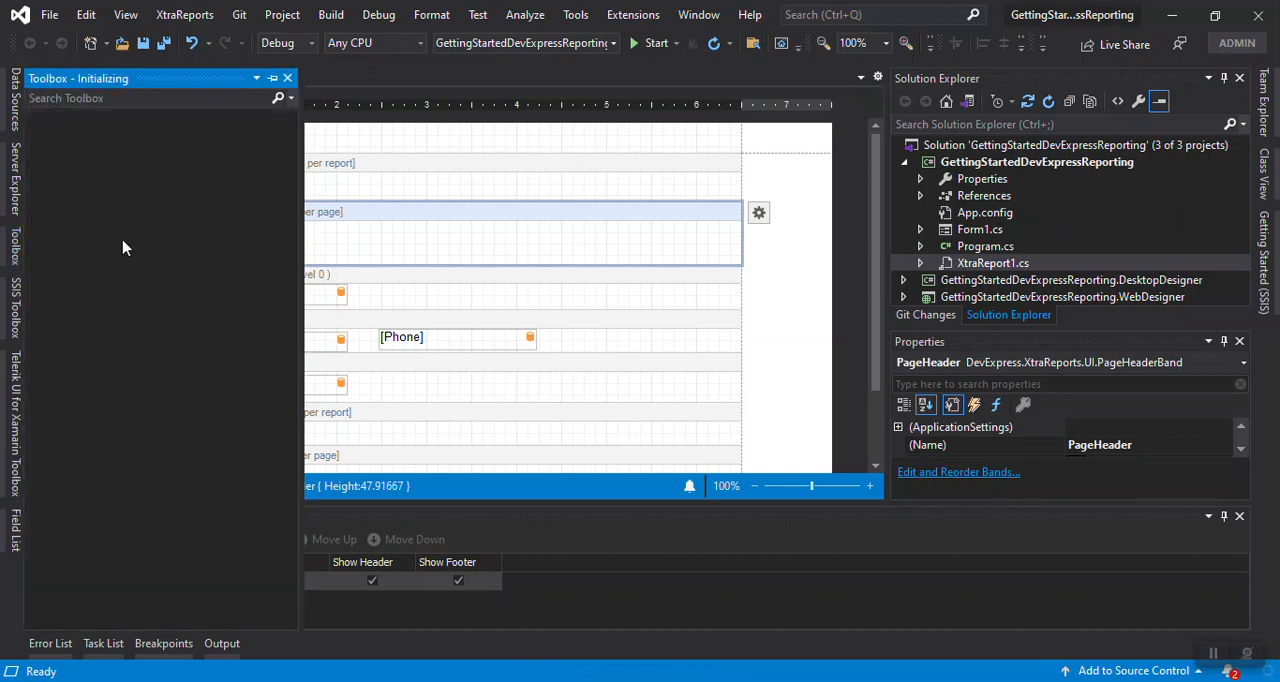
click(170, 98)
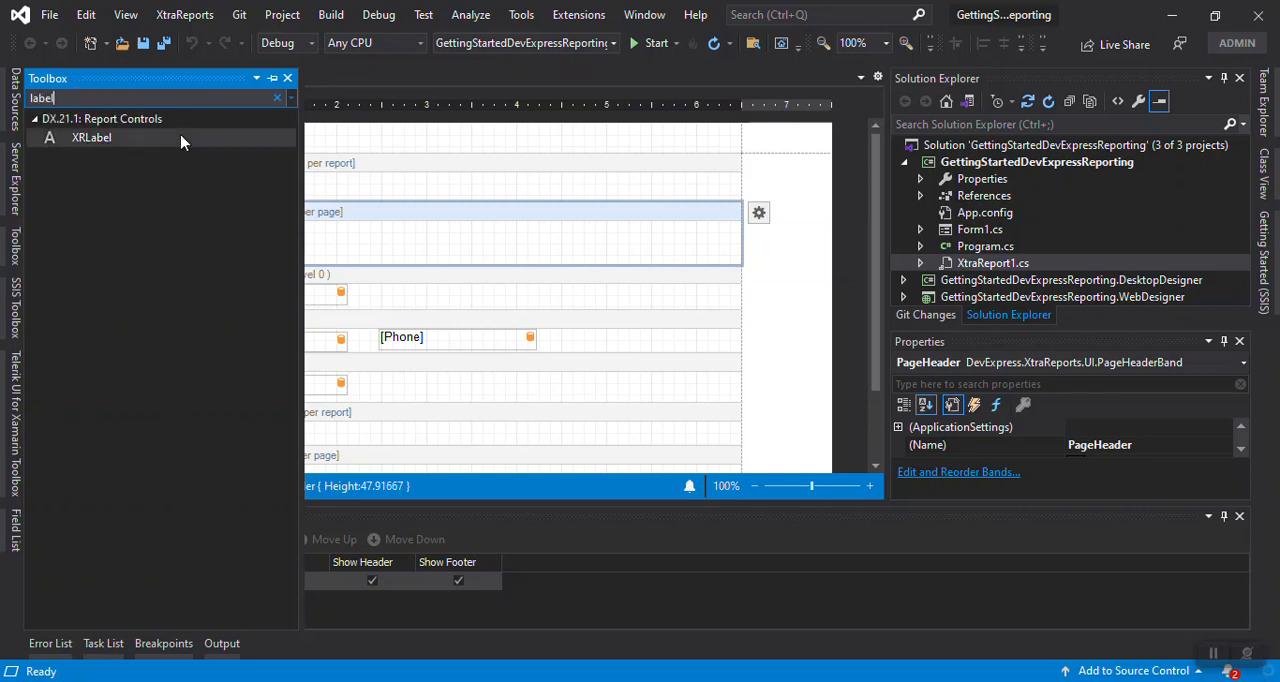
drag(114, 149, 431, 250)
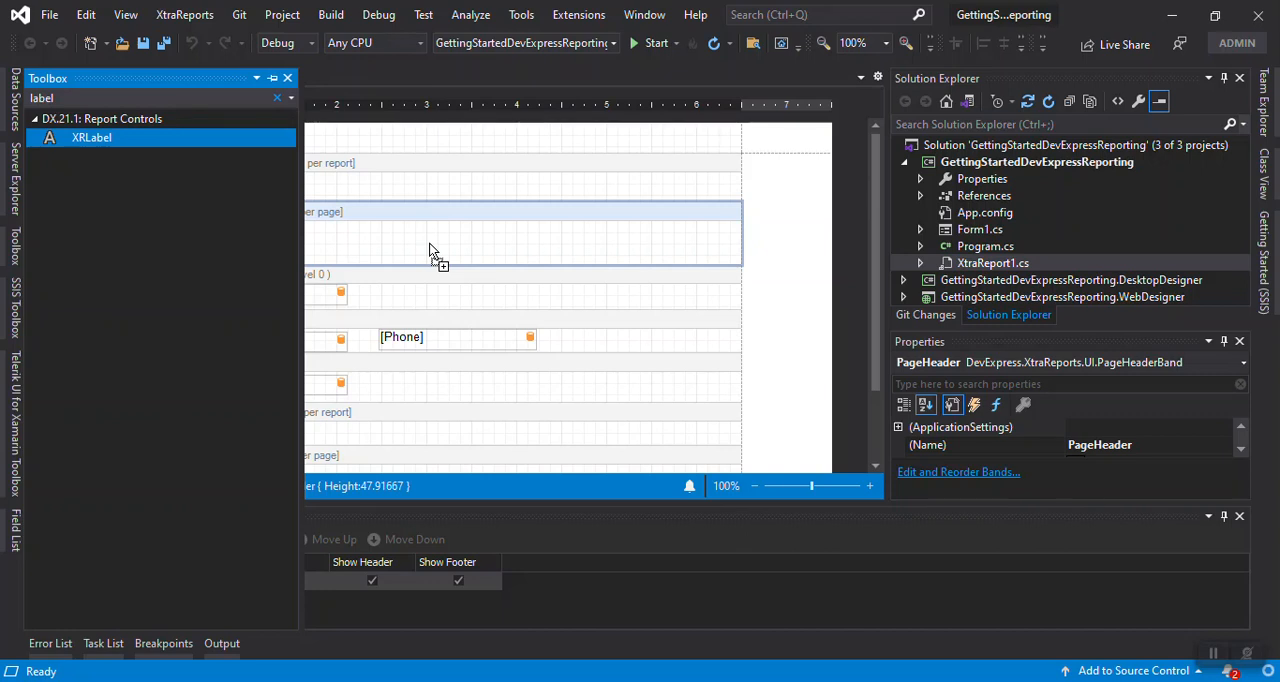
drag(430, 250, 430, 250)
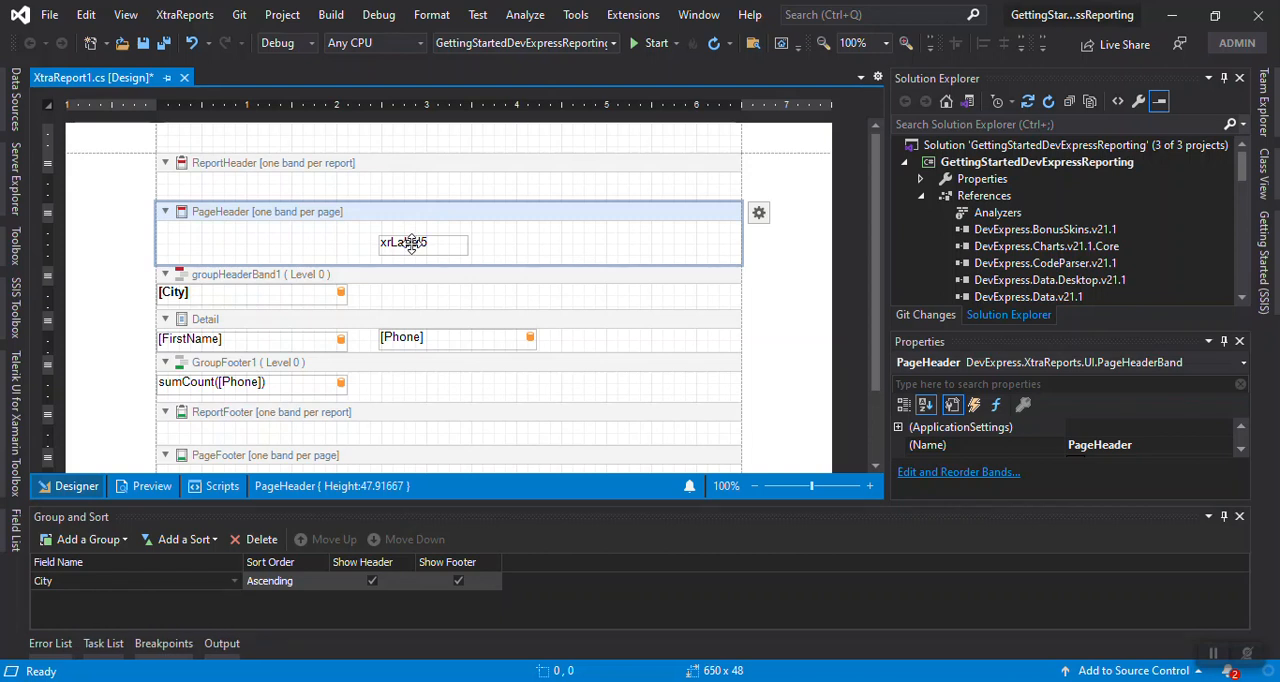
drag(411, 244, 225, 186)
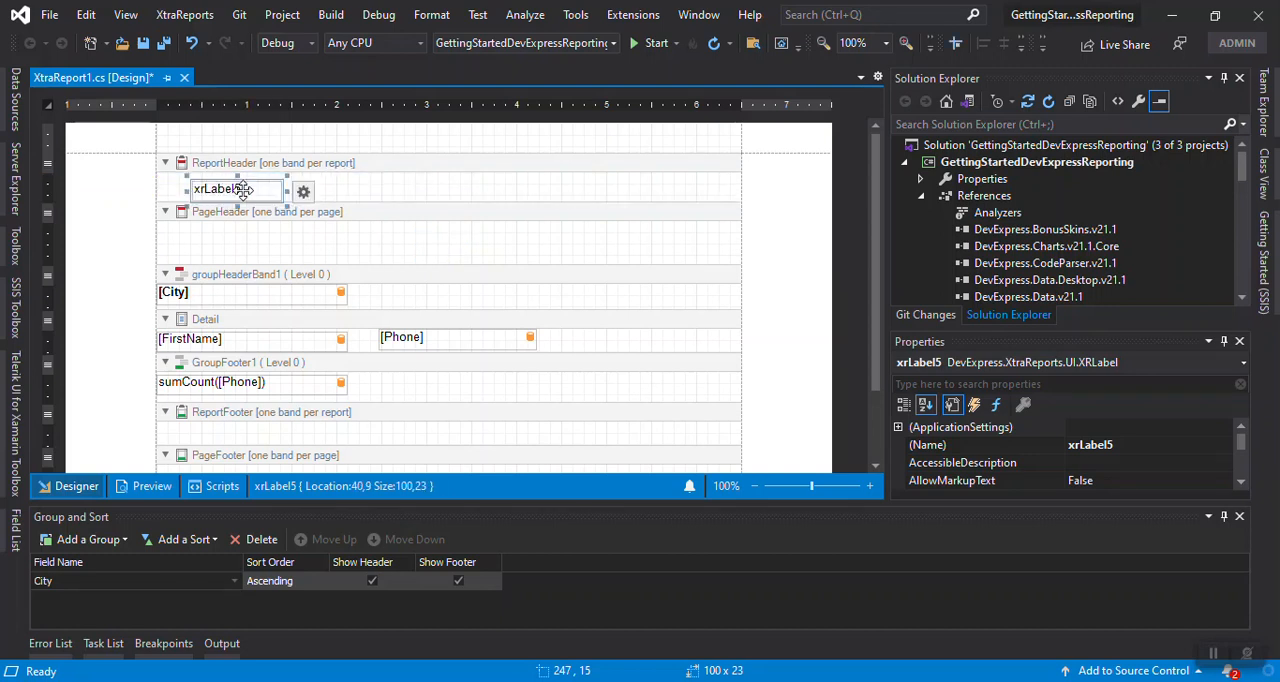
Set the text of the label in the ReportHeader band to "Report Header : Just one time"
double_click(262, 191)
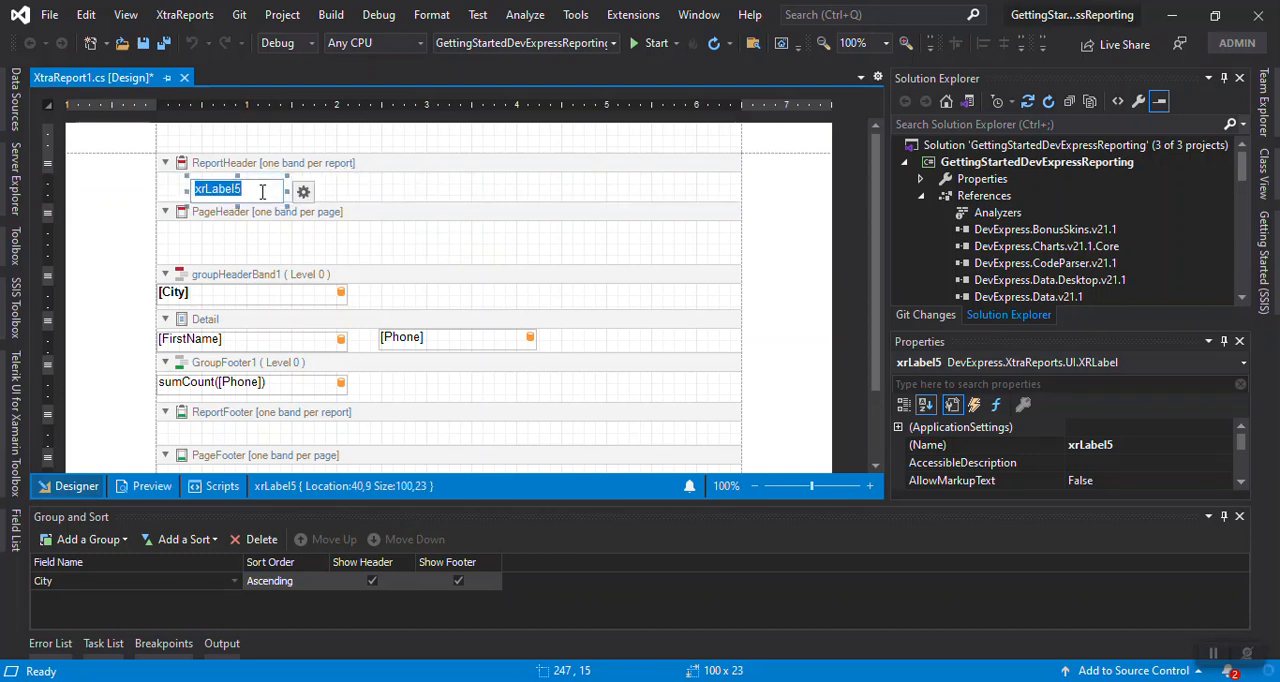
text(Report Header :)
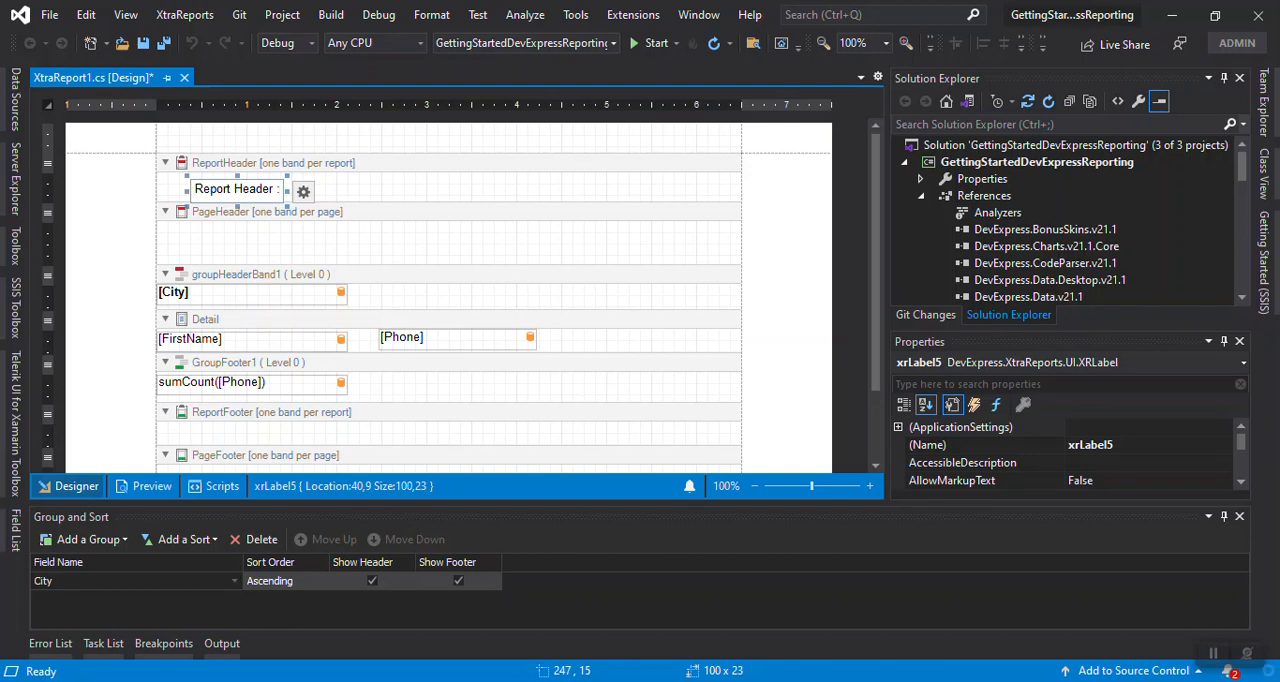
key(ctrl+a)
text(Just one t)
click(419, 190)
Widen the report header label to about 336 and move it to about 32,10 within its band
click(272, 184)
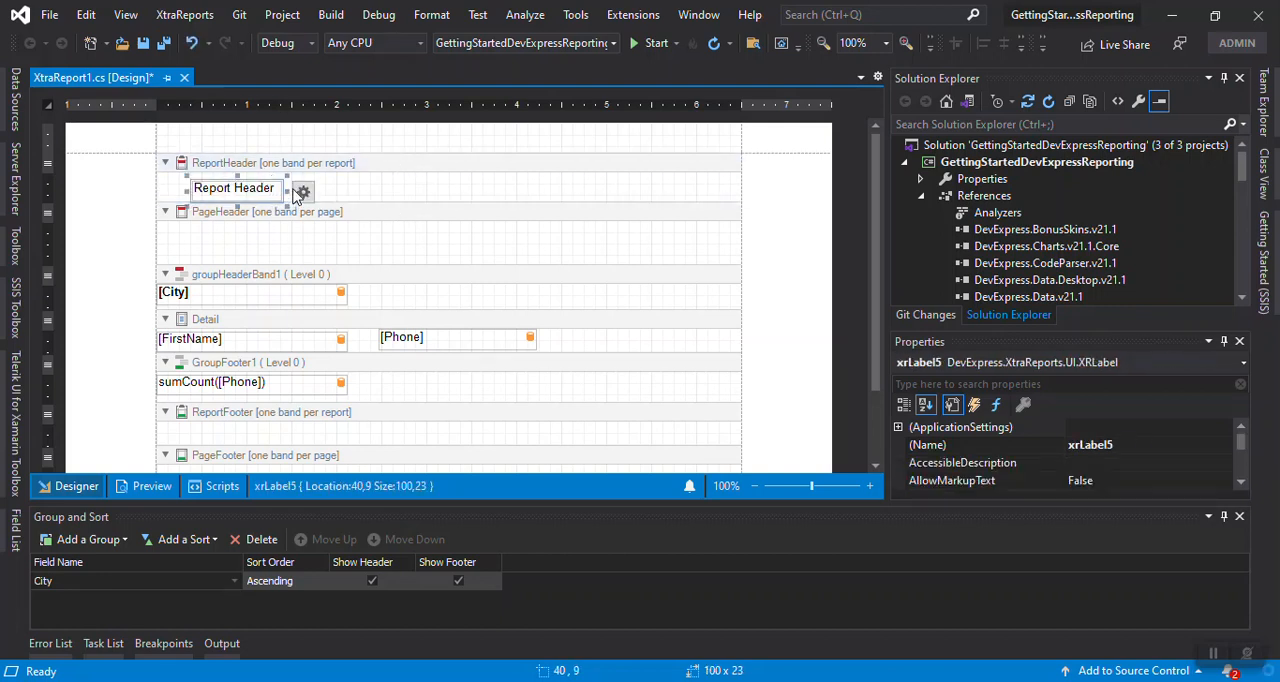
drag(286, 190, 497, 190)
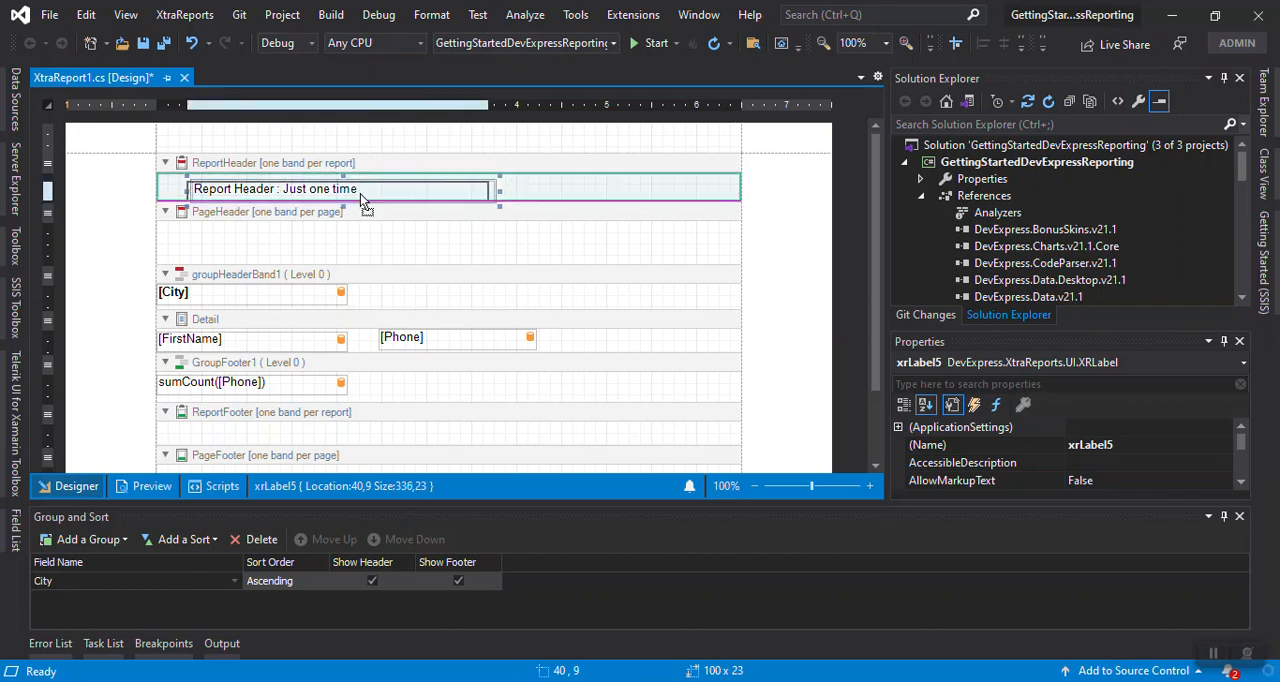
drag(360, 193, 353, 194)
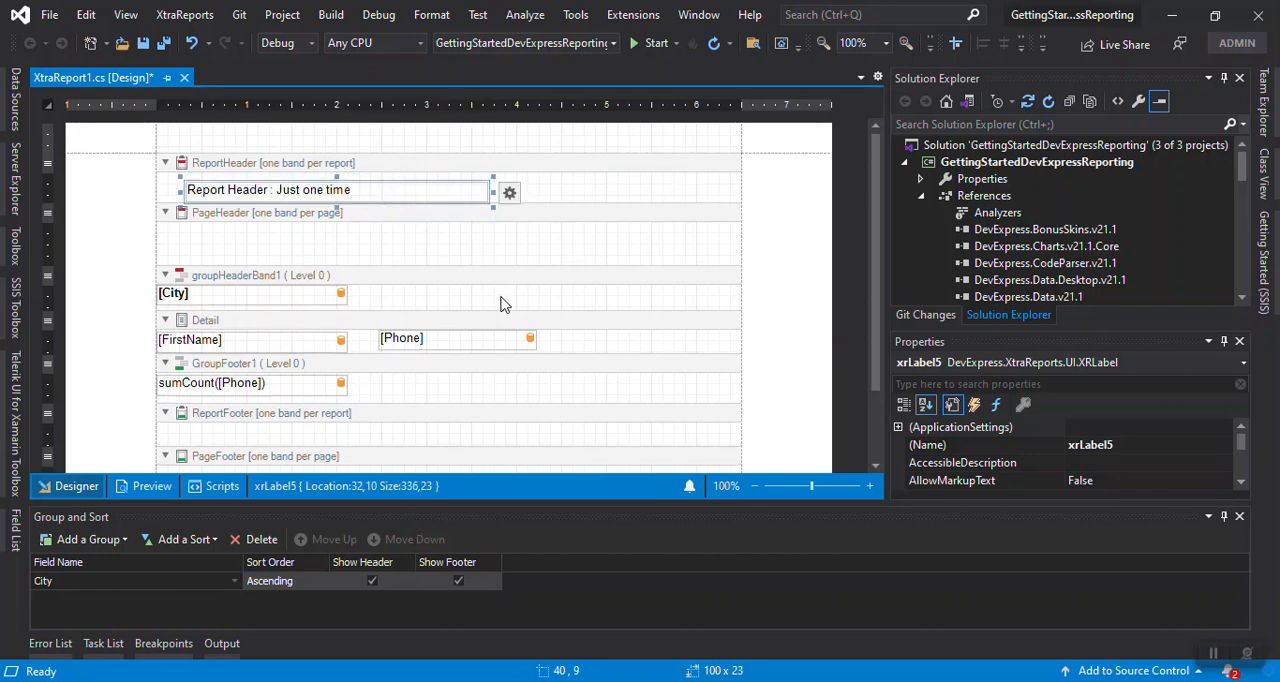
Copy the report header label into the ReportFooter band and set its text to "Report Footer : Just one time at final"
scroll(432, 362, down, 2)
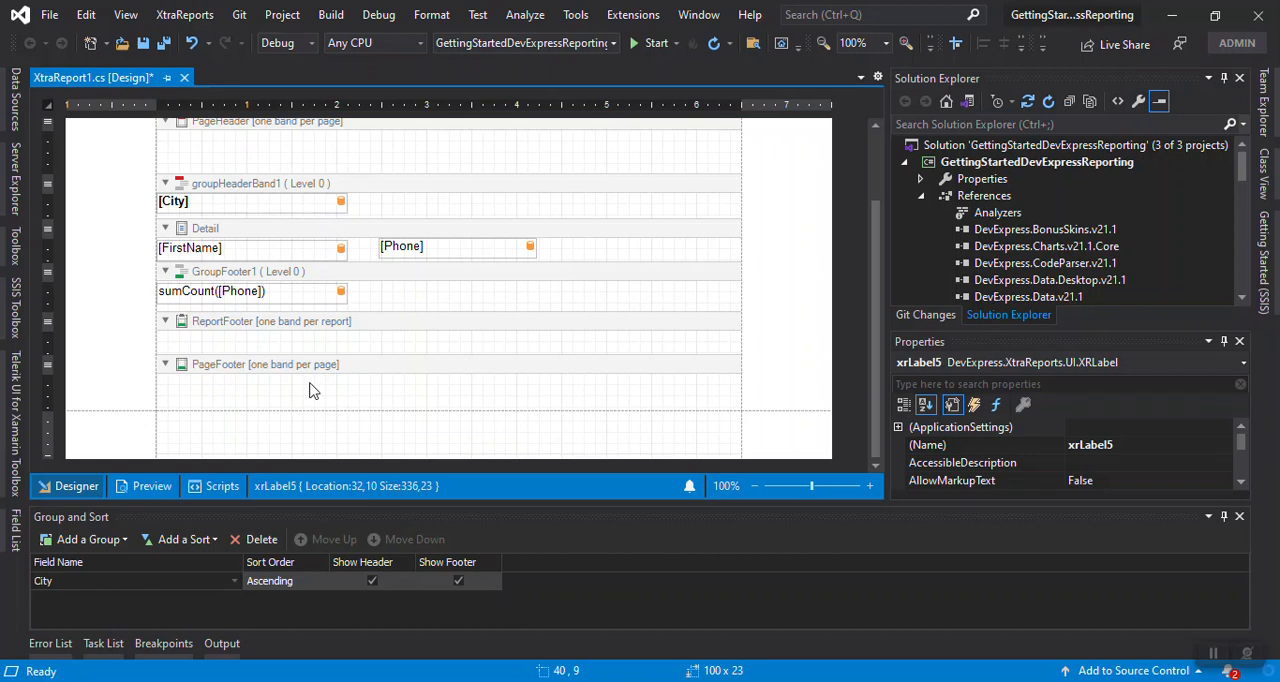
click(293, 343)
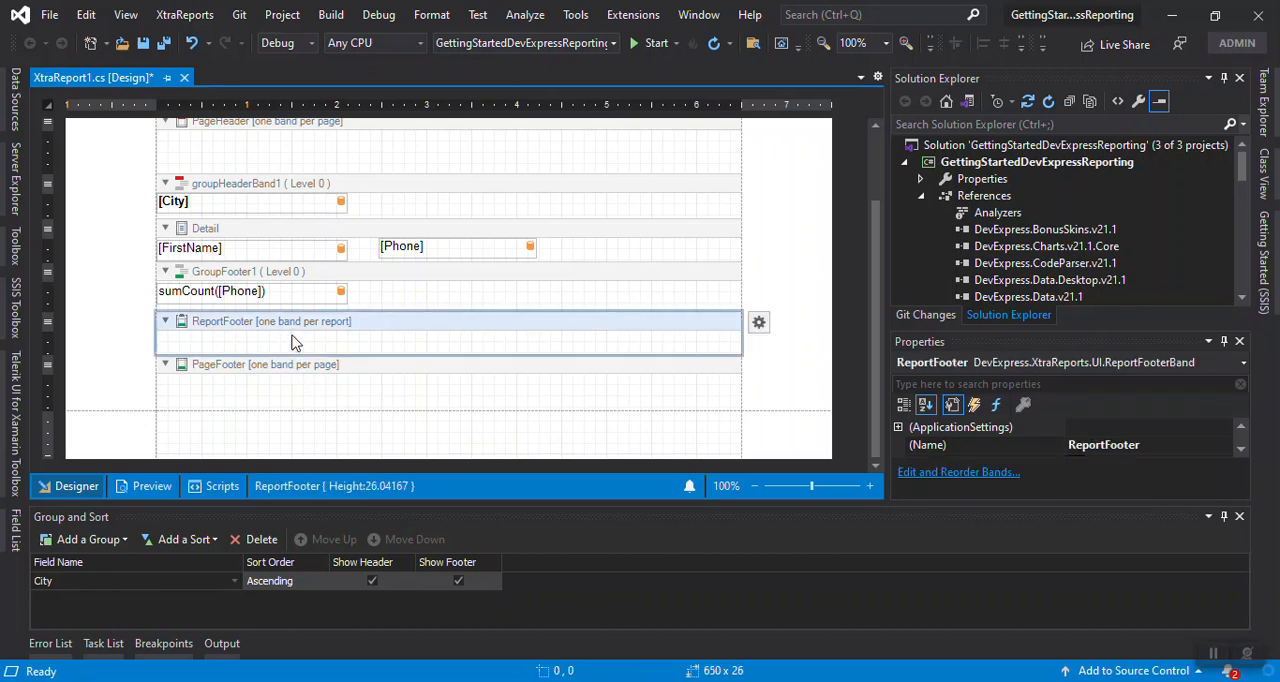
key(ctrl+v)
double_click(237, 345)
click(246, 343)
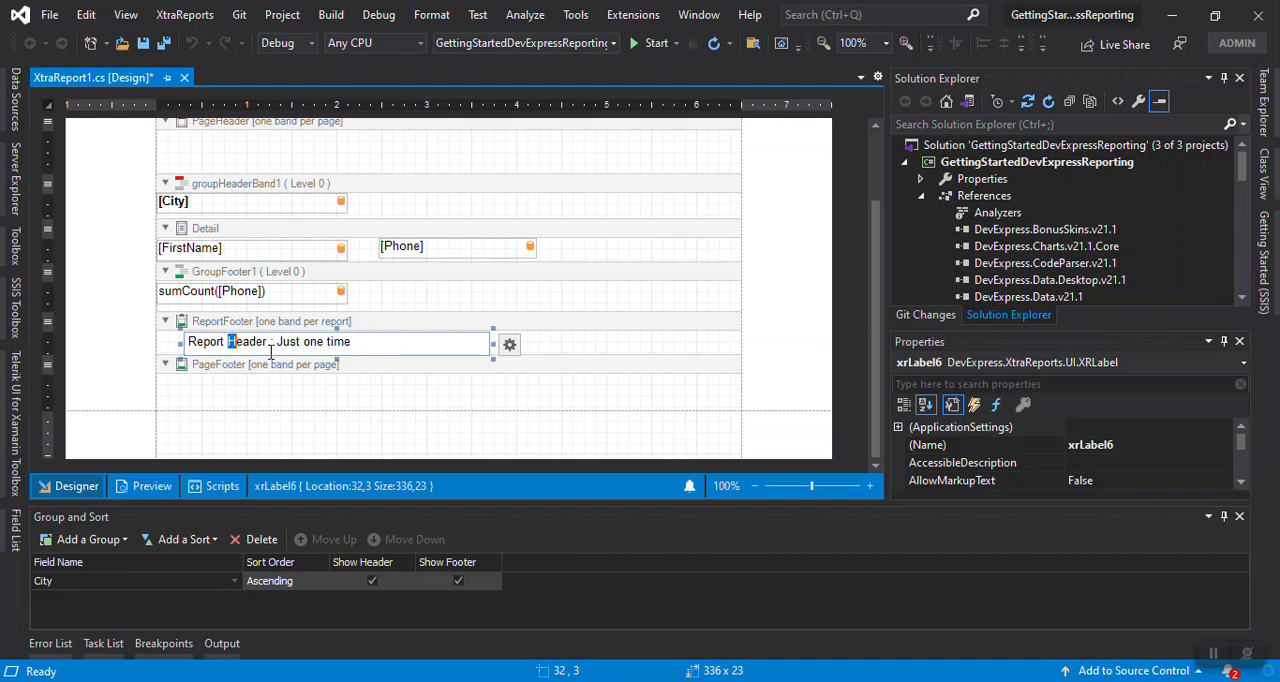
text(Footer)
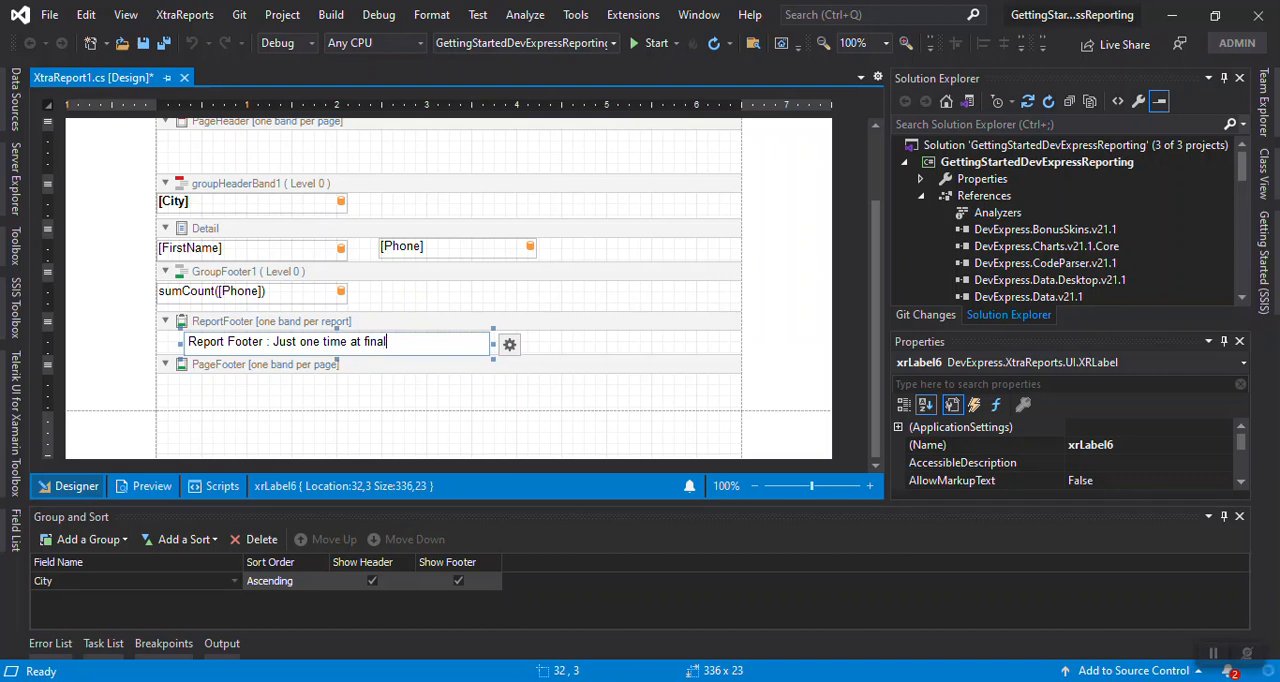
click(503, 303)
Extend the report header label's text to "Report Header : Just one time at begin"
scroll(470, 290, up, 2)
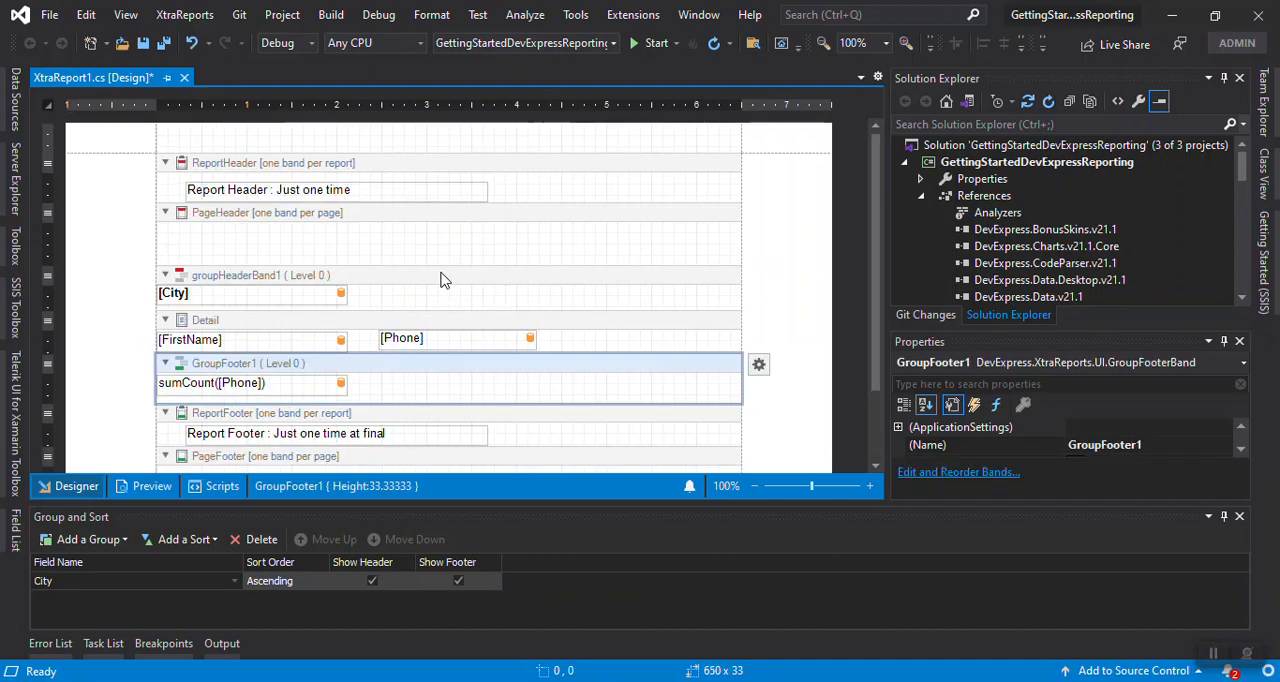
click(357, 195)
click(368, 192)
text(at begin)
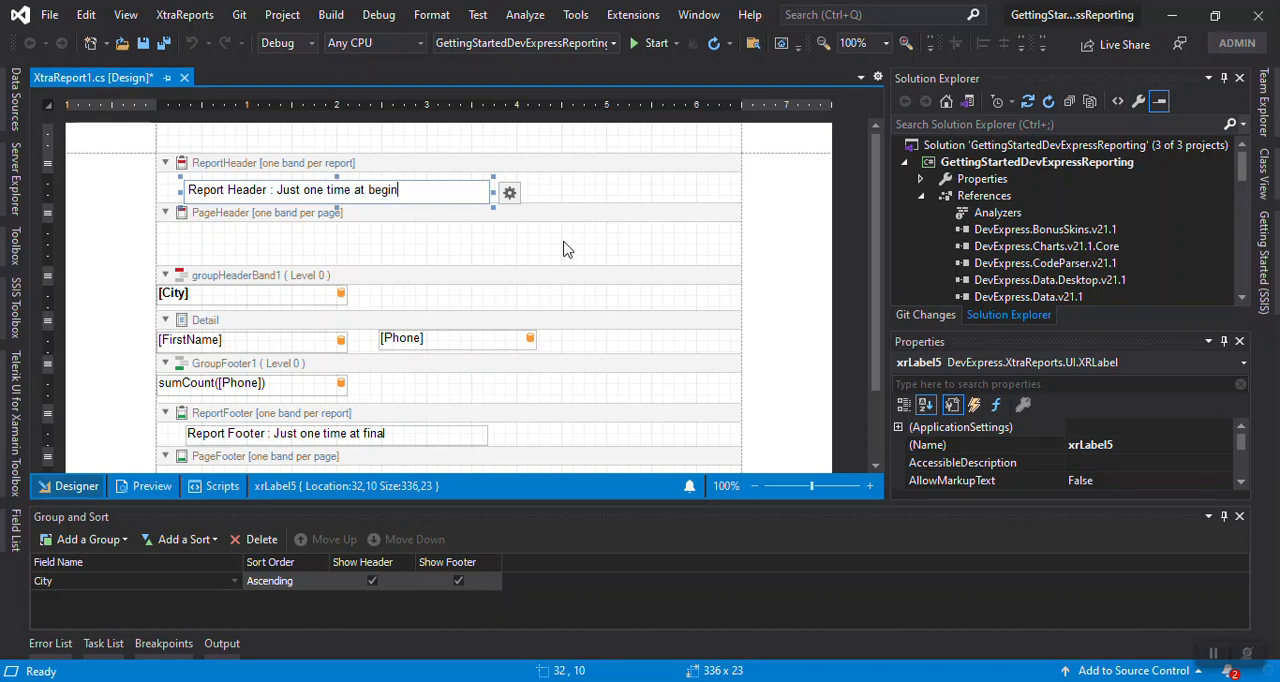
click(566, 248)
Copy the report header label into the PageHeader band and set its text to "Page Header : Every page on top"
click(383, 185)
click(340, 238)
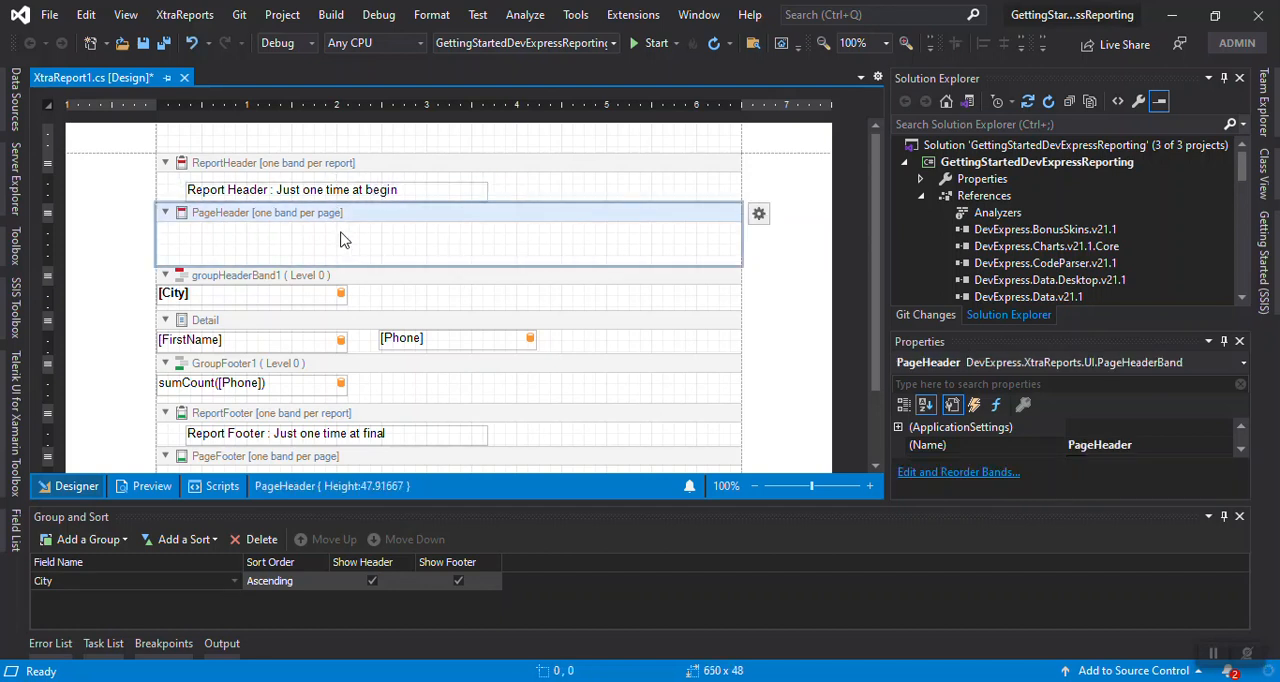
key(ctrl+v)
double_click(270, 240)
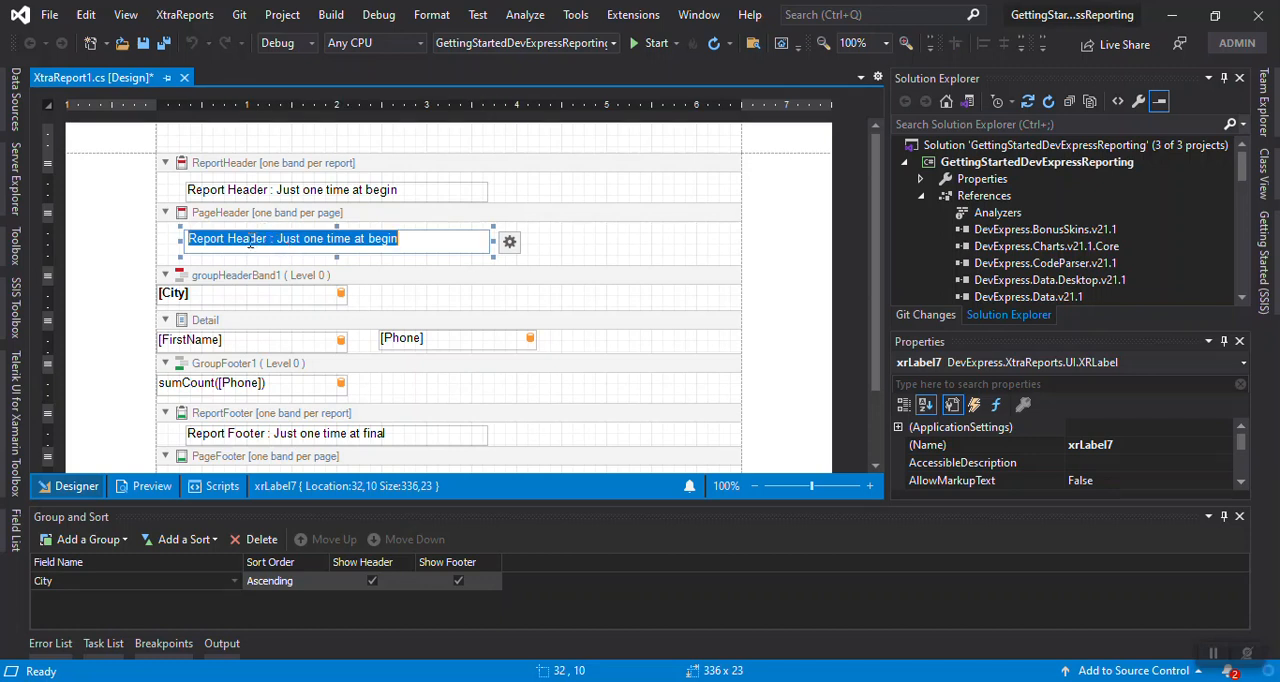
click(227, 240)
double_click(222, 238)
text(Page)
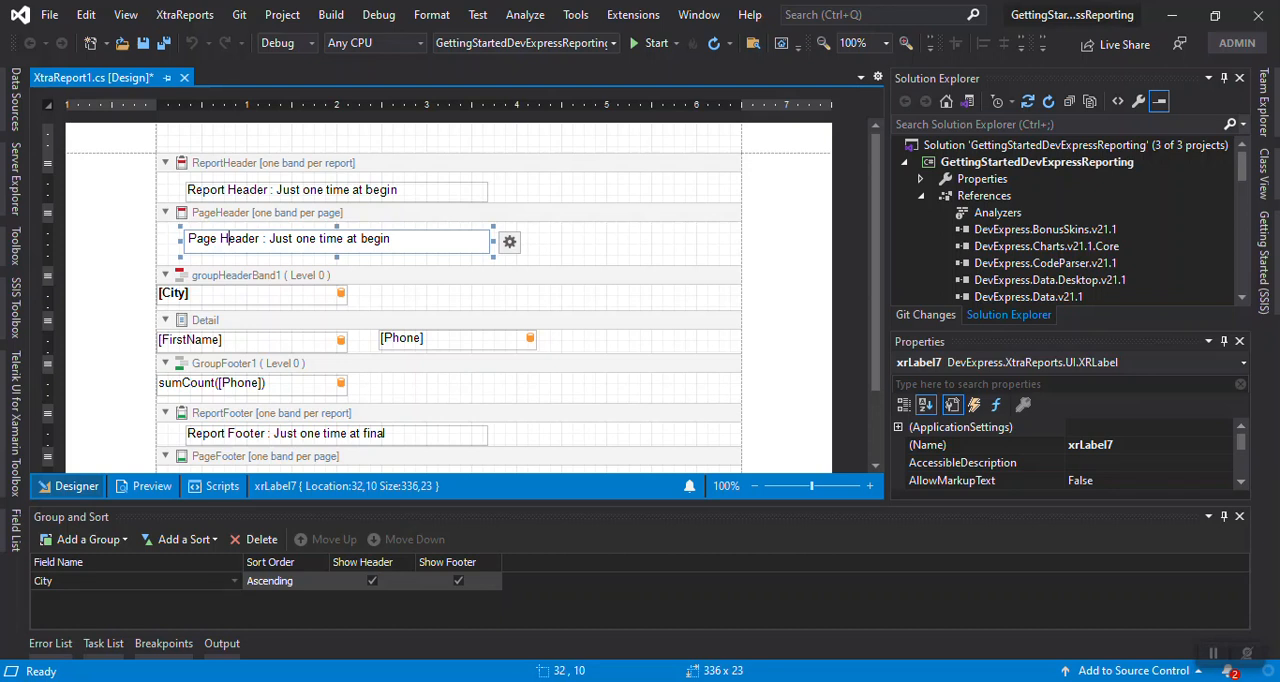
drag(270, 238, 355, 238)
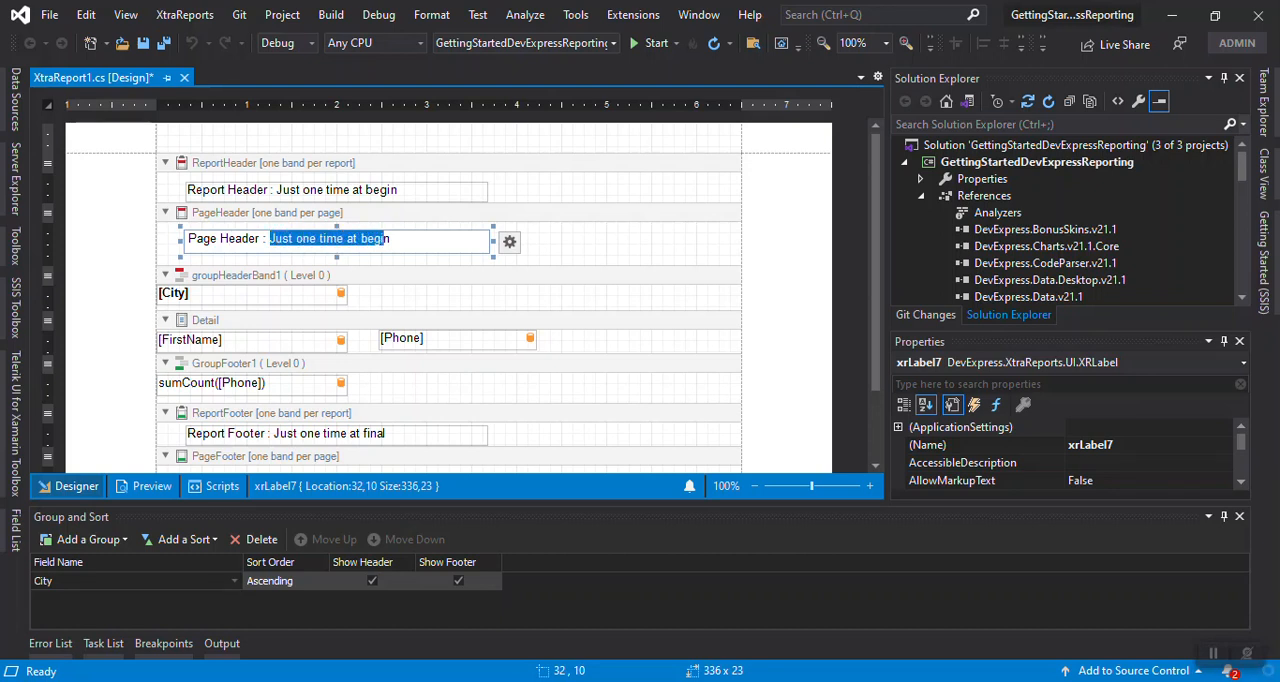
text(Every page)
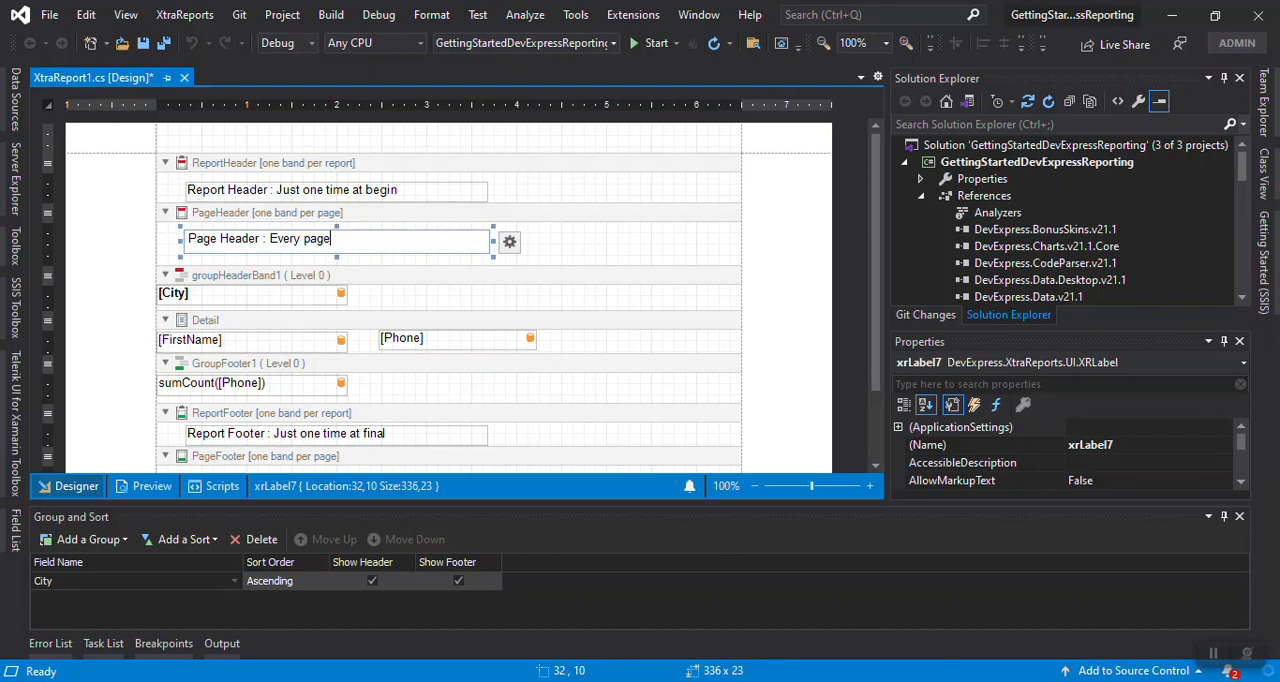
text(on top)
click(557, 257)
Copy the page header label into the PageFooter band and set its text to "Page Footer : Every page on Bottom"
click(430, 238)
scroll(432, 308, down, 1)
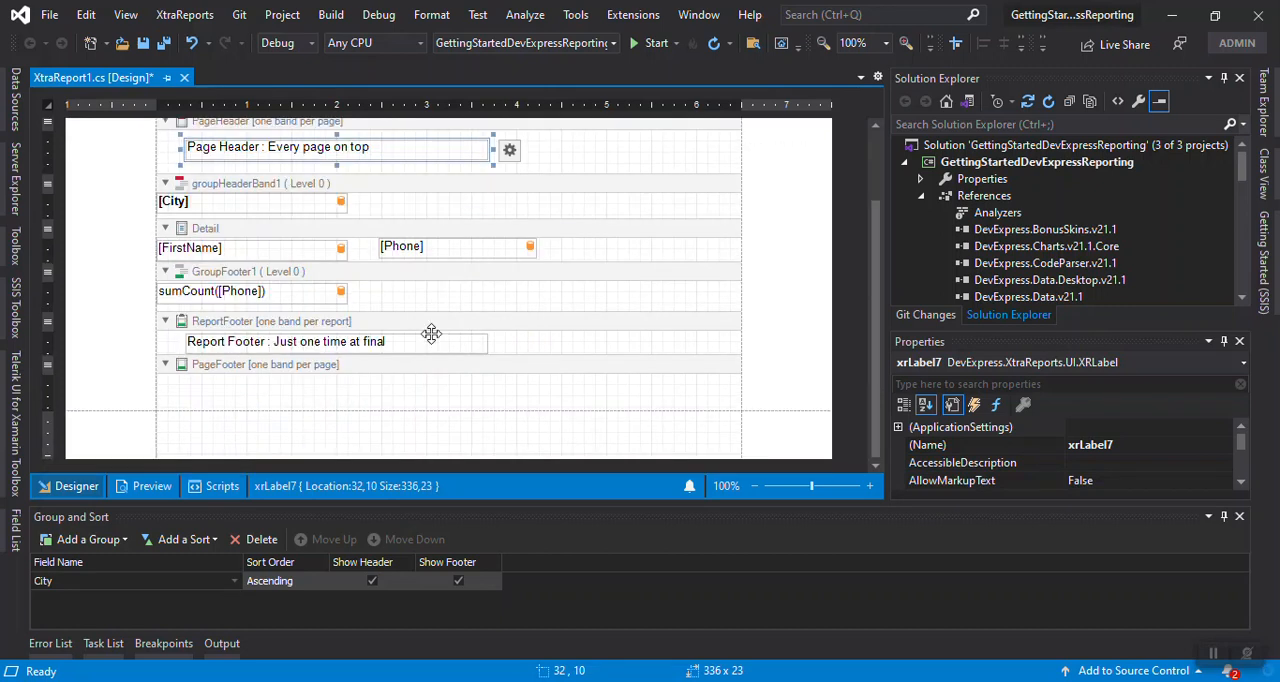
click(303, 397)
key(ctrl+v)
double_click(262, 391)
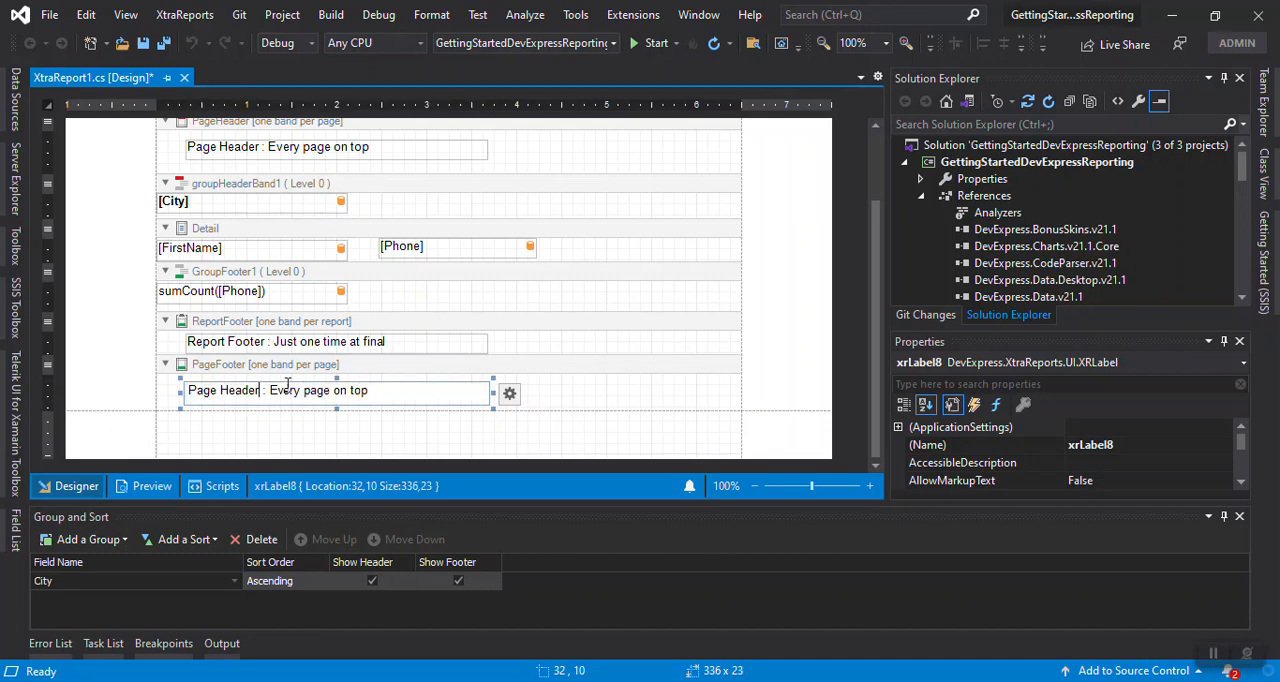
text(Foo)
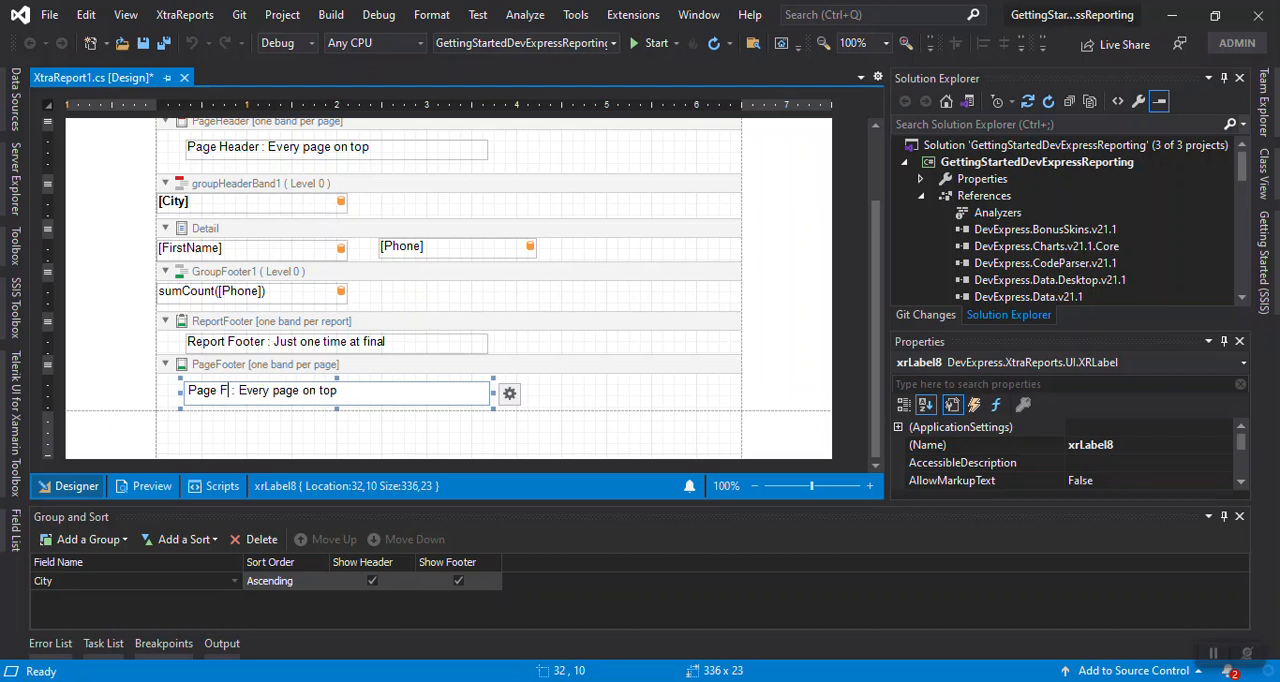
text(ter)
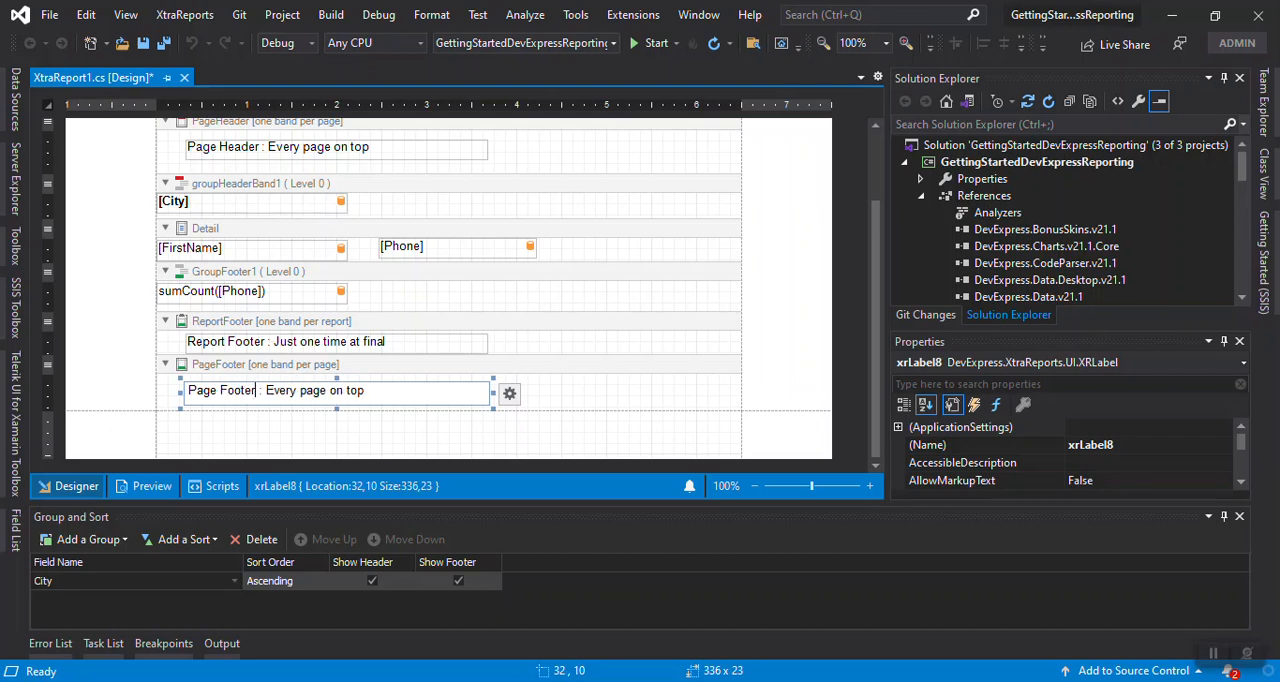
drag(346, 391, 371, 390)
text(Bo)
click(618, 388)
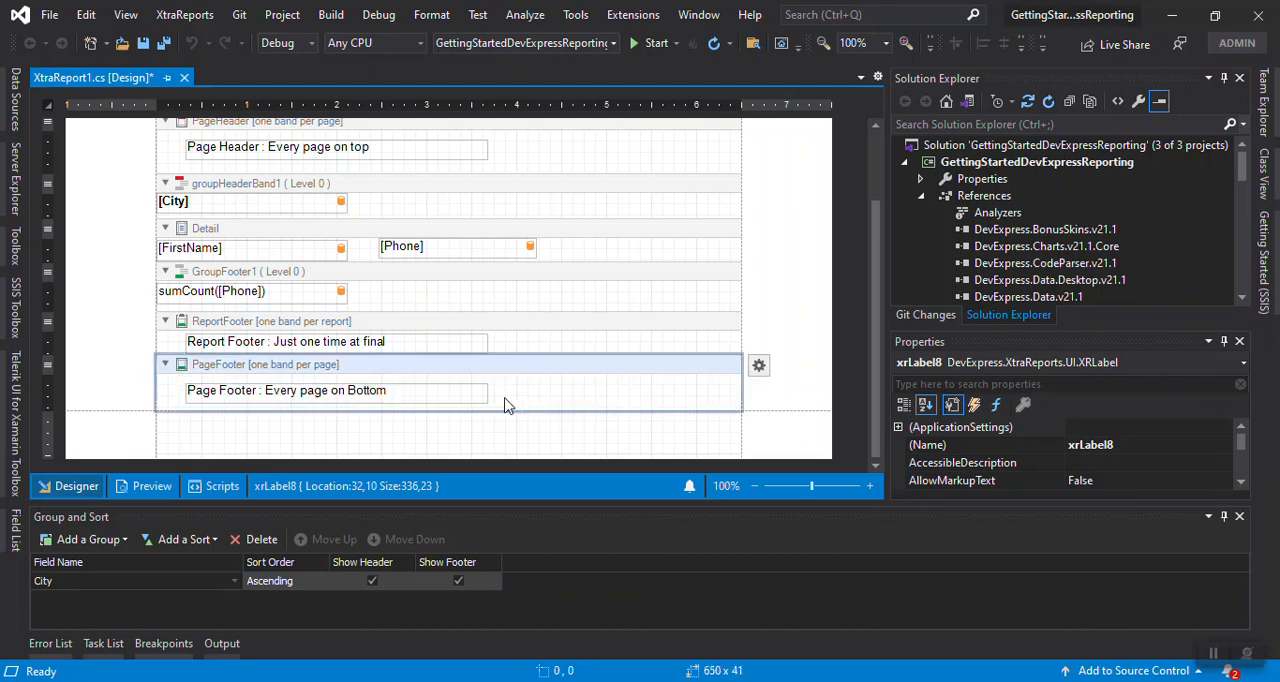
Preview the report and check where the report header, page header and page footer print on the first two pages
scroll(380, 340, up, 2)
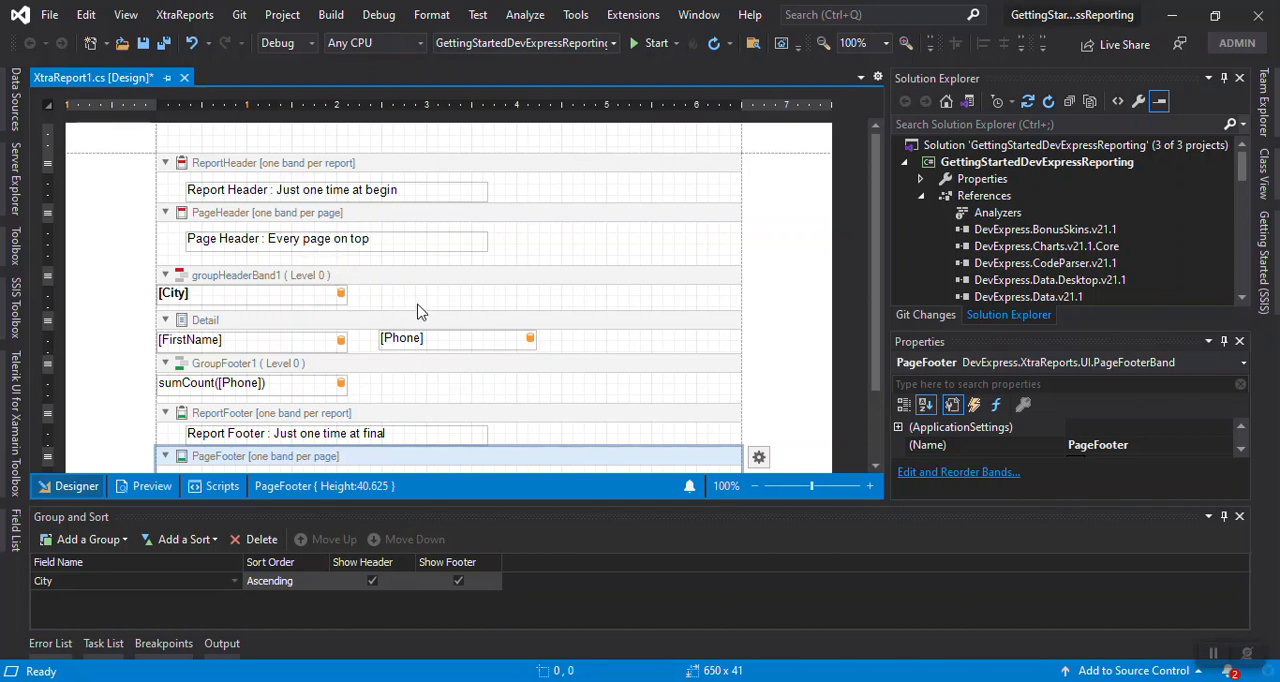
scroll(420, 309, down, 2)
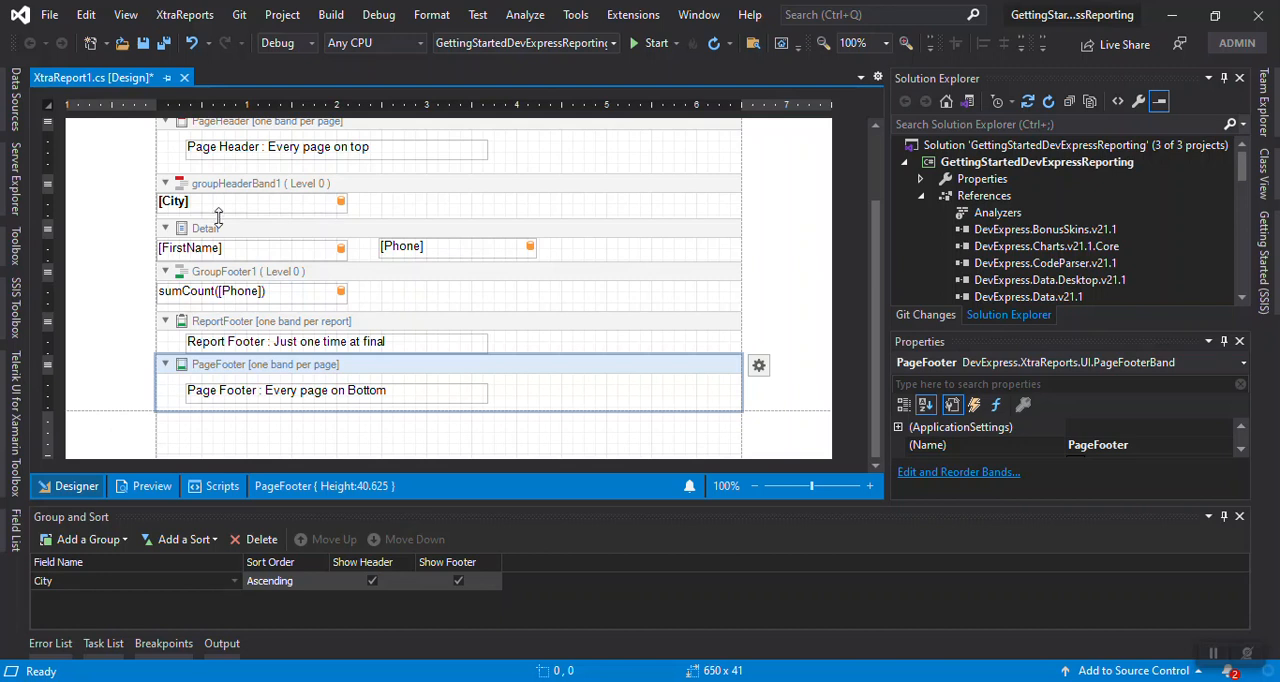
scroll(420, 302, up, 2)
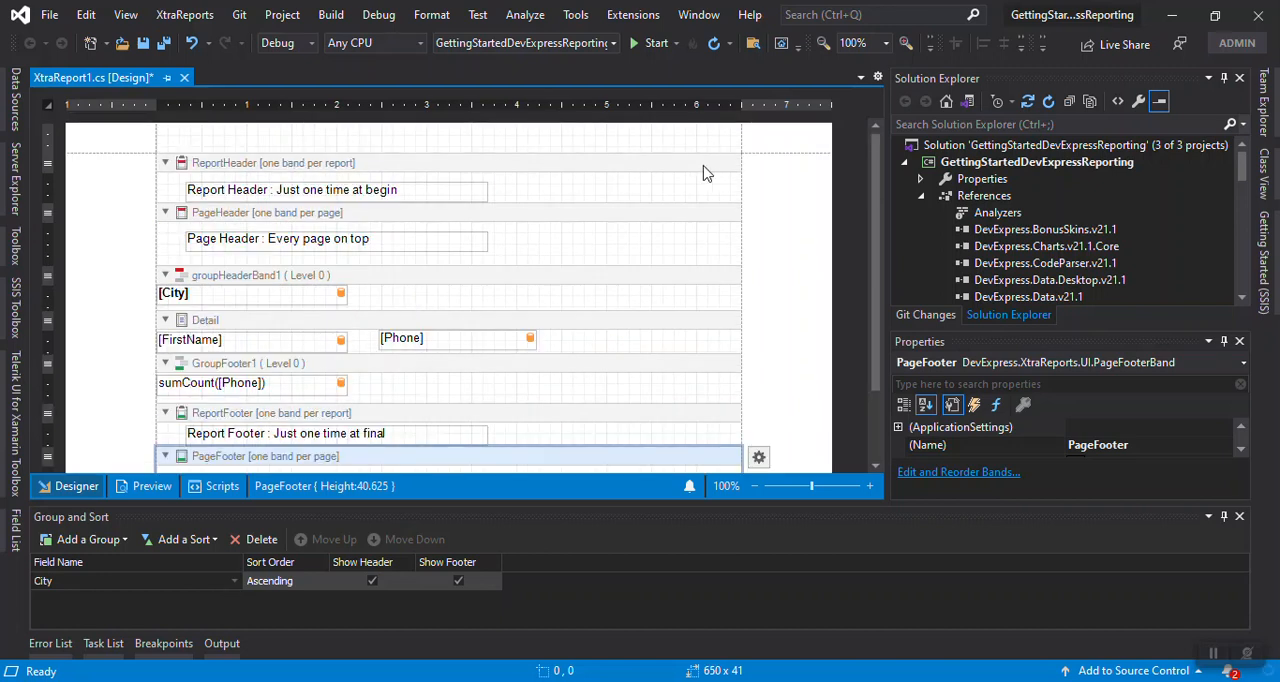
click(148, 487)
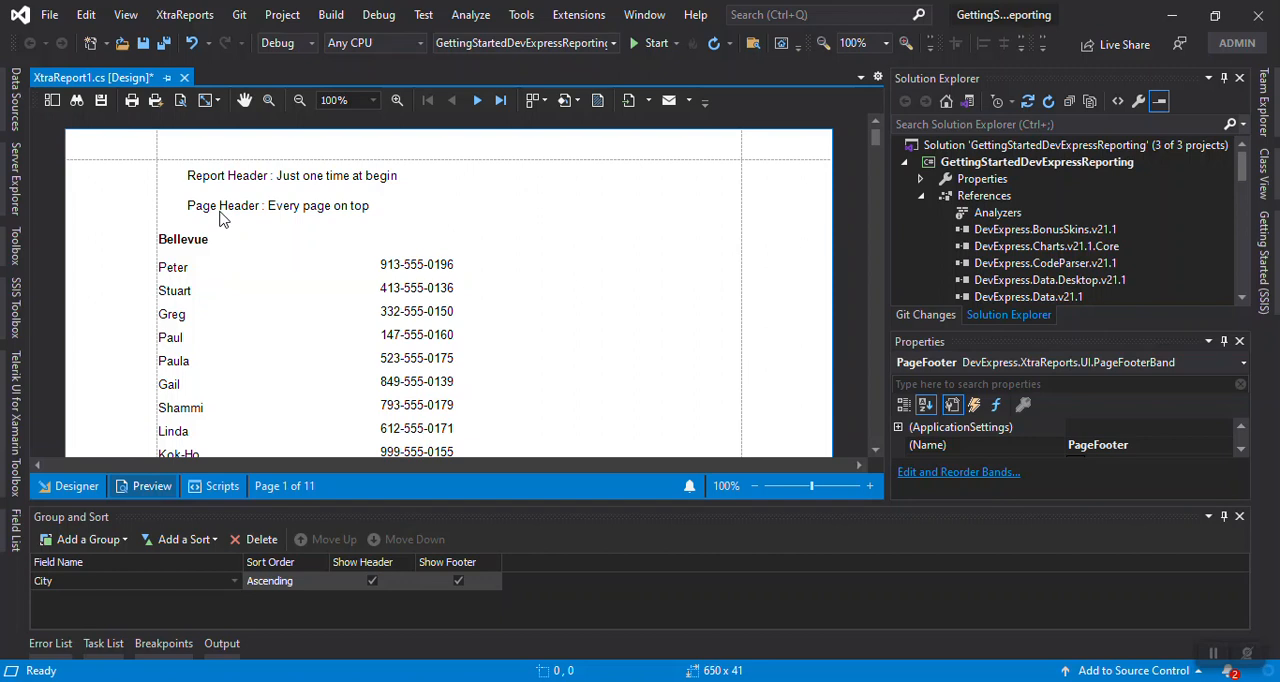
scroll(480, 240, down, 10)
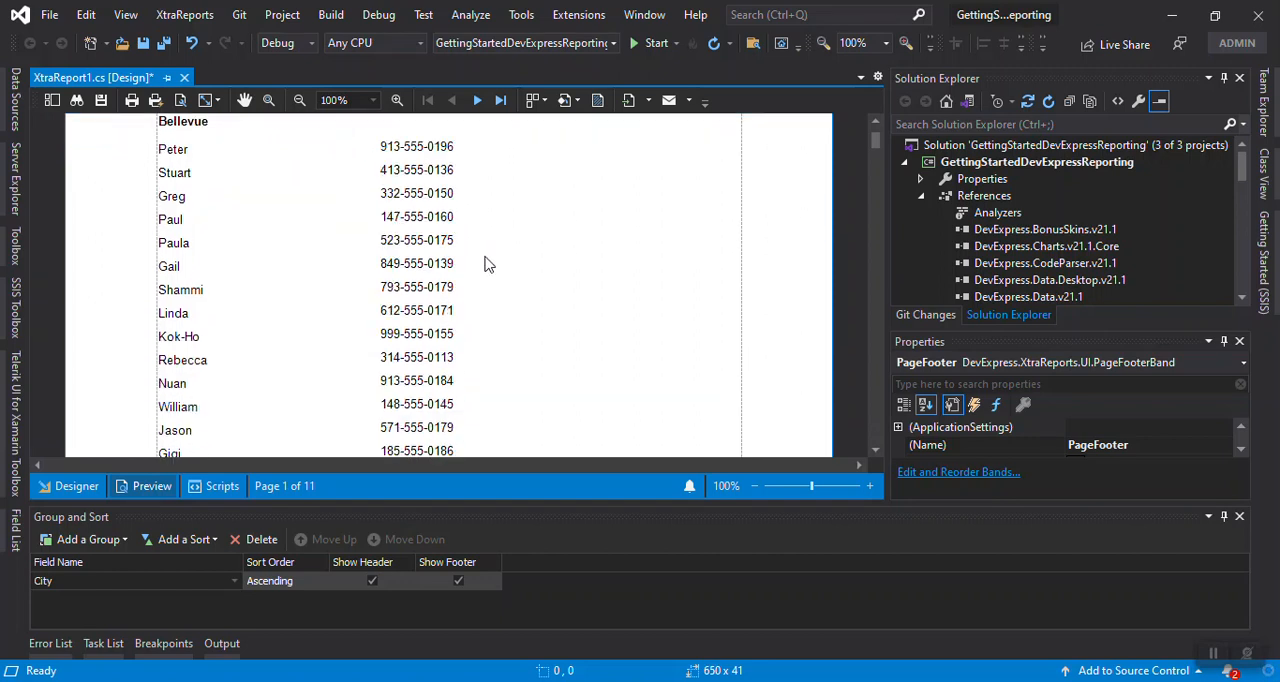
scroll(482, 269, down, 3)
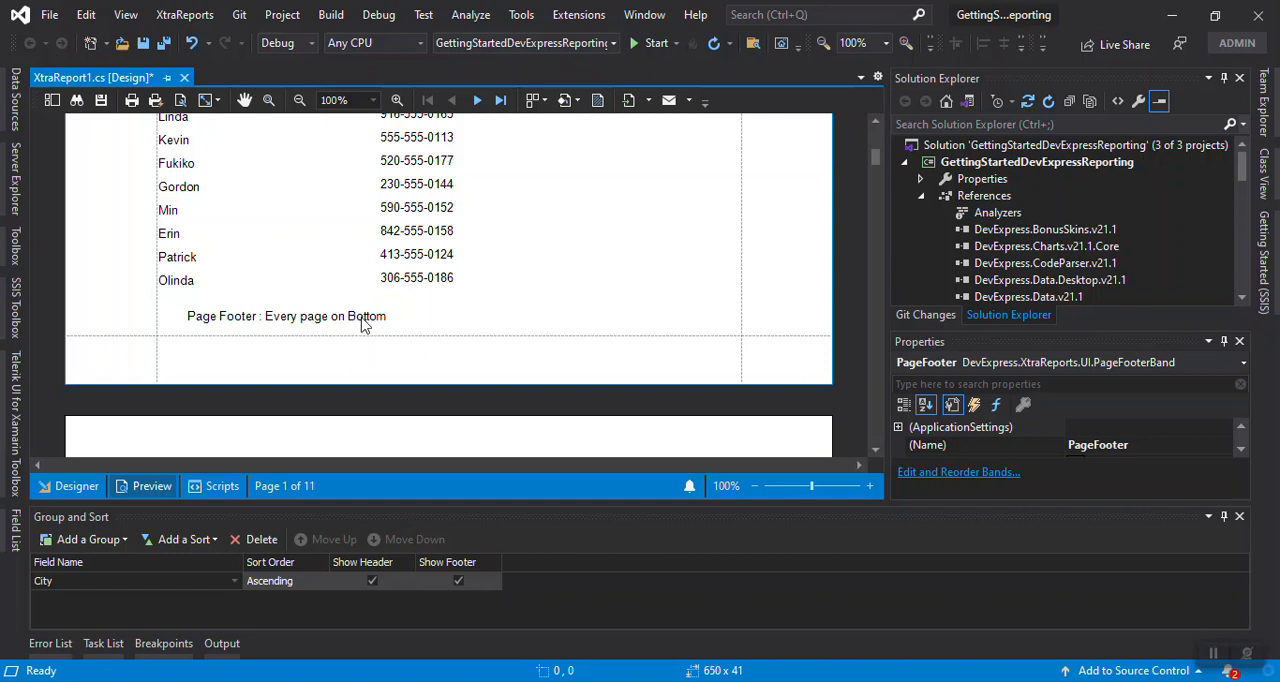
scroll(355, 320, down, 3)
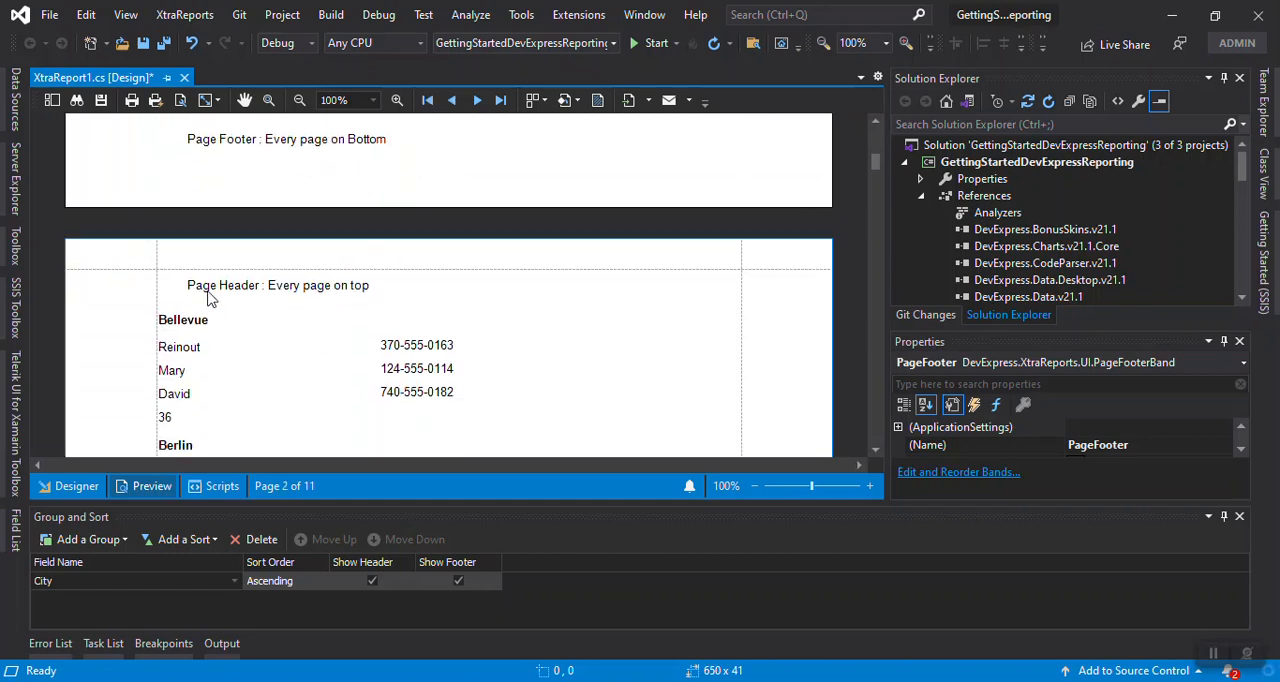
scroll(355, 290, up, 10)
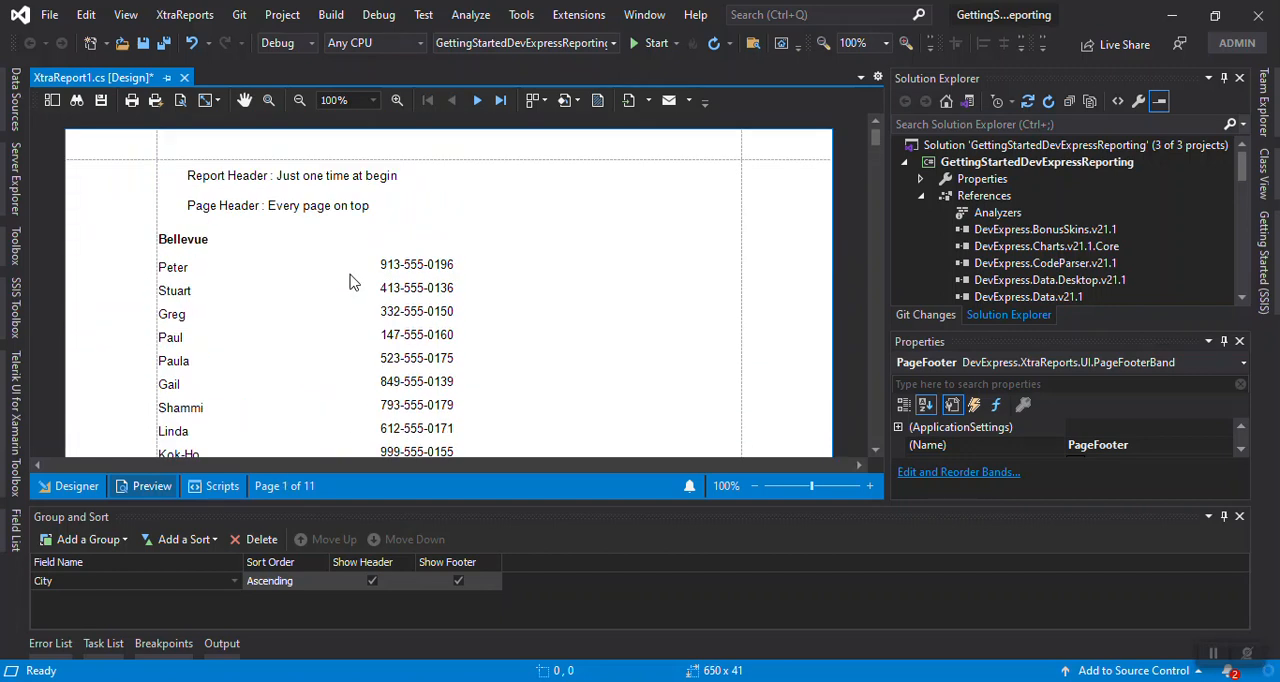
Examine the City group headers and phone-count group footers on the previewed report's first two pages
scroll(322, 290, down, 10)
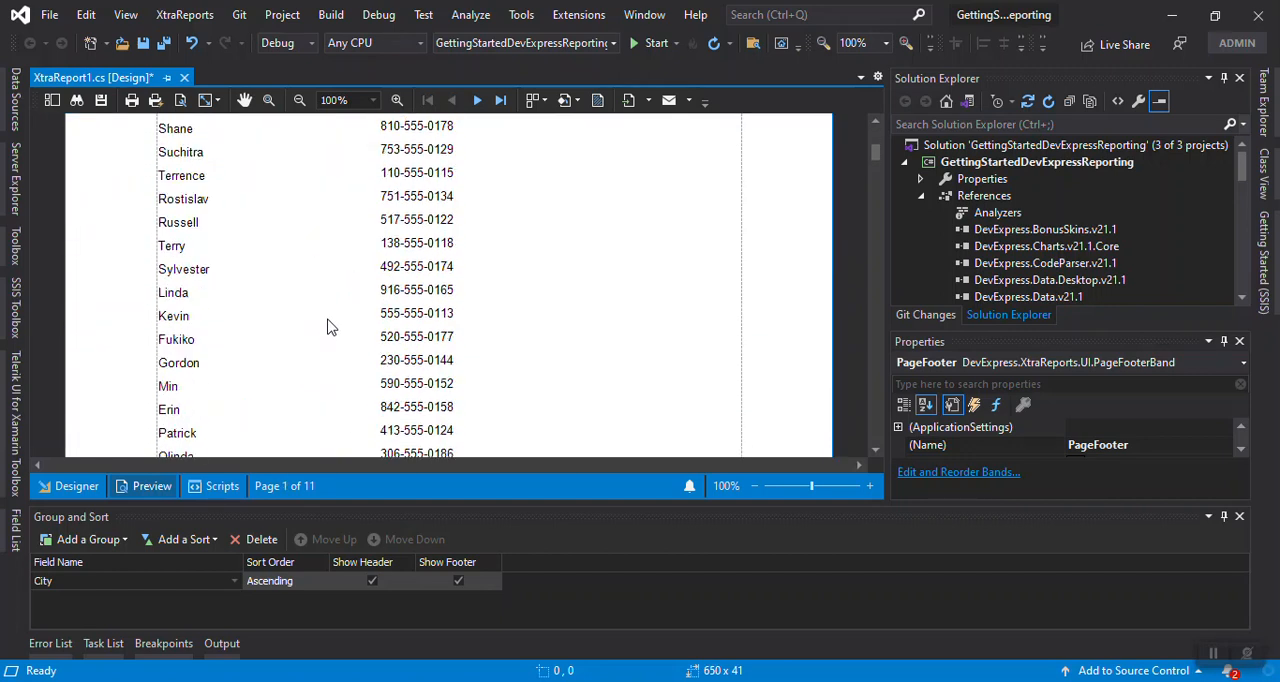
scroll(330, 318, down, 10)
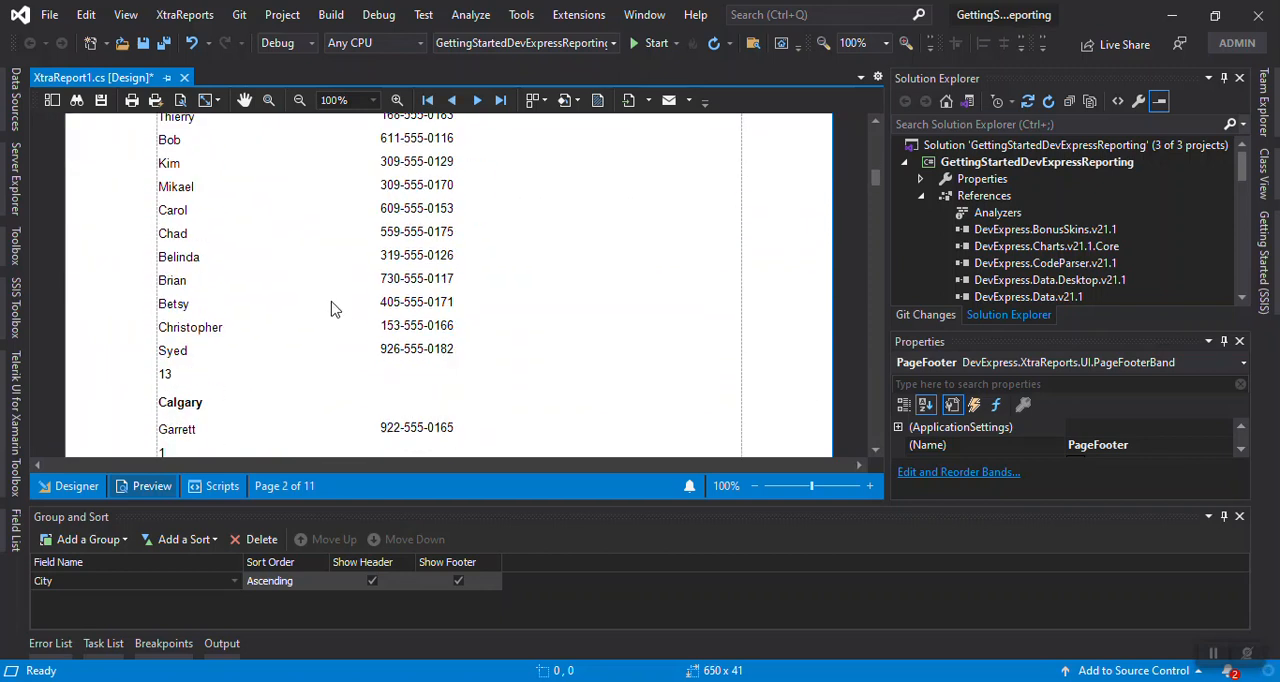
scroll(357, 320, up, 8)
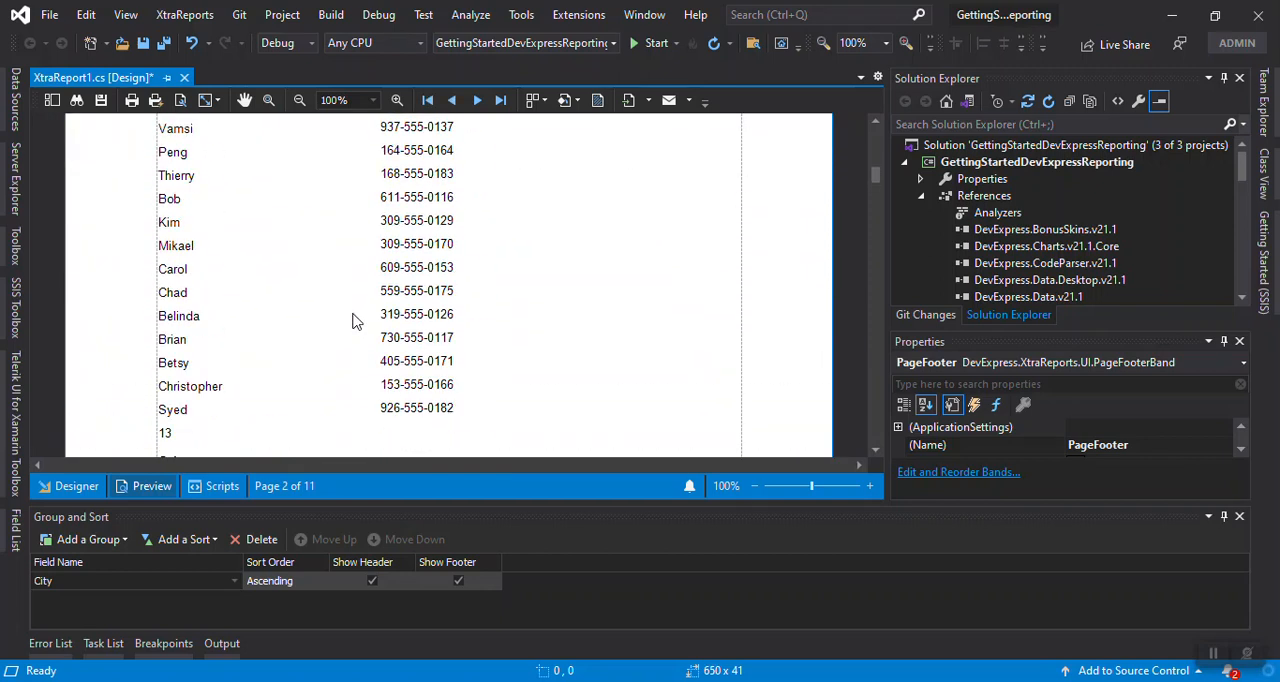
scroll(350, 321, up, 3)
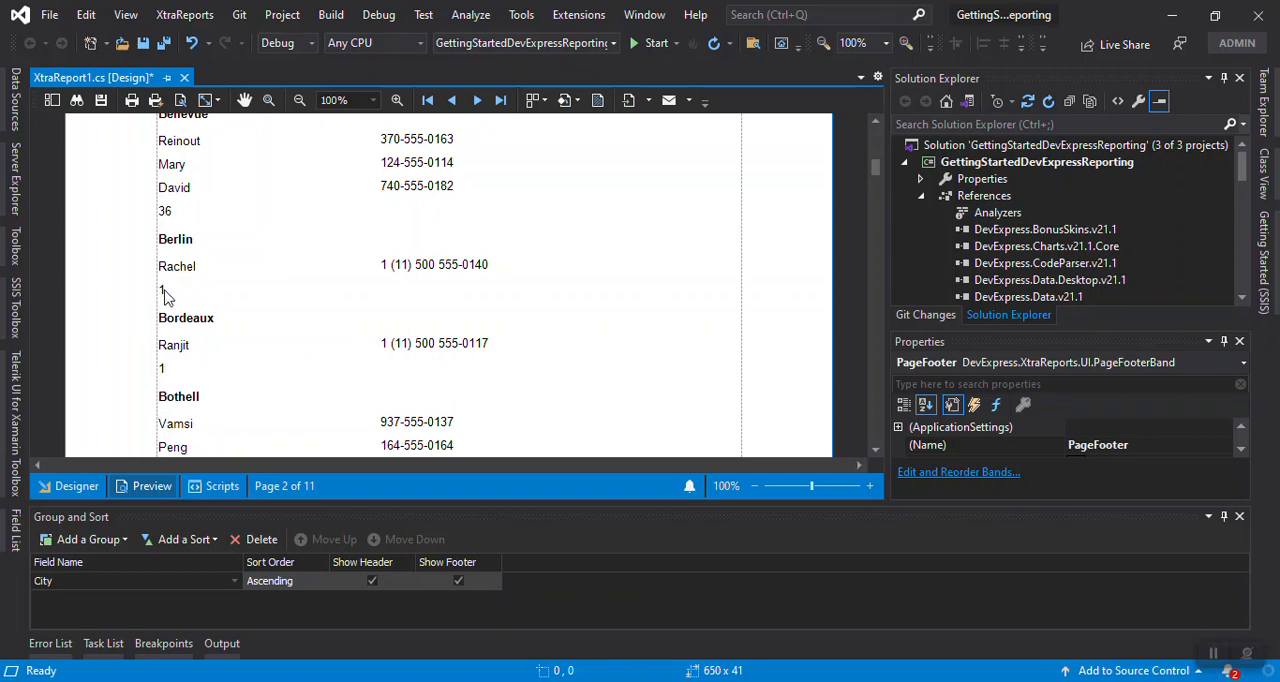
scroll(165, 296, up, 2)
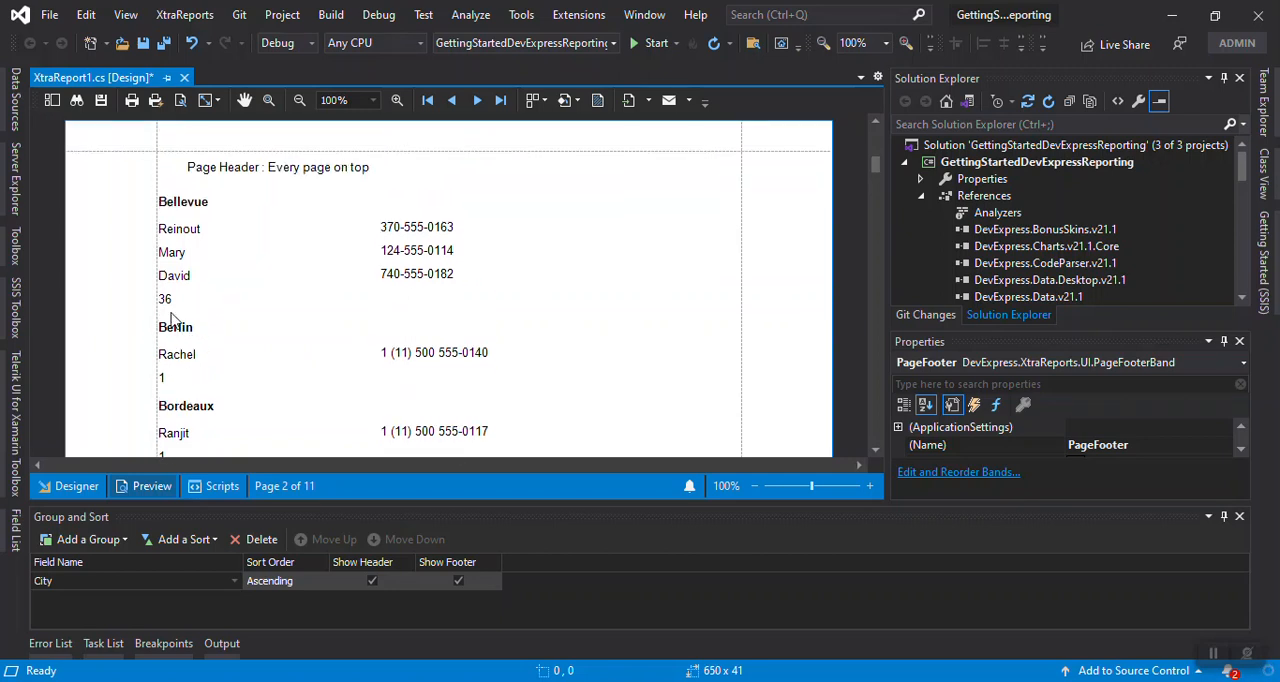
scroll(245, 305, up, 15)
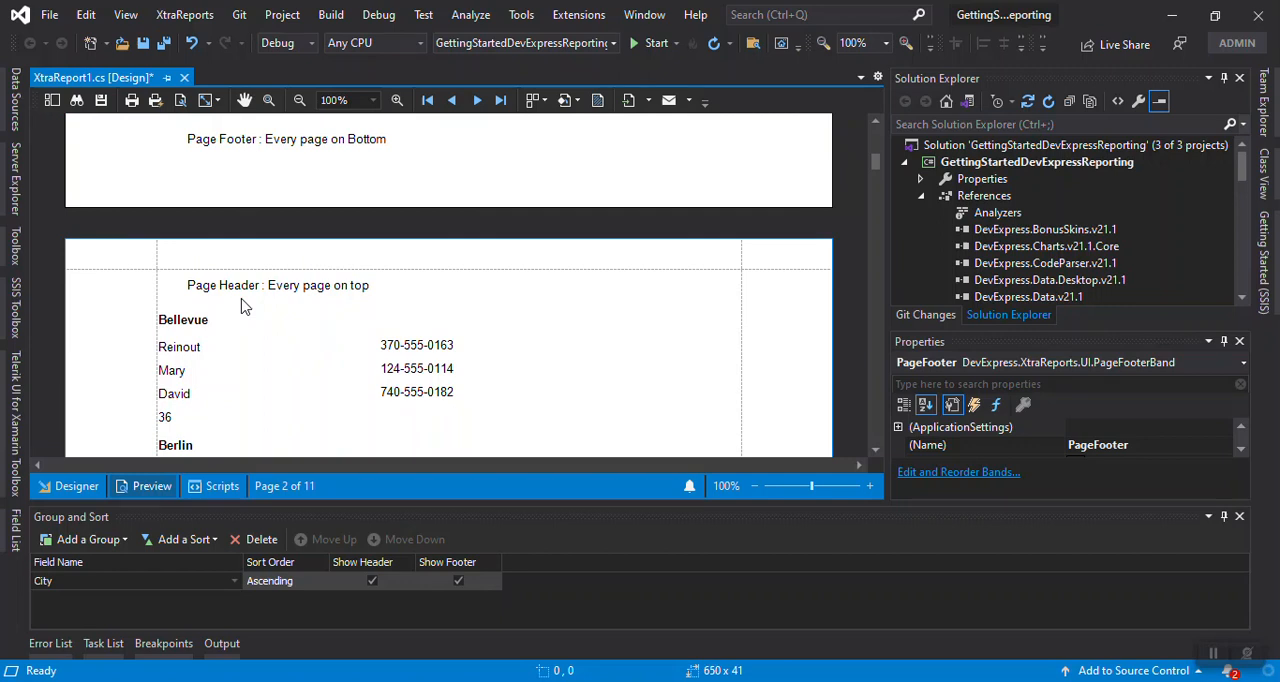
scroll(245, 300, up, 8)
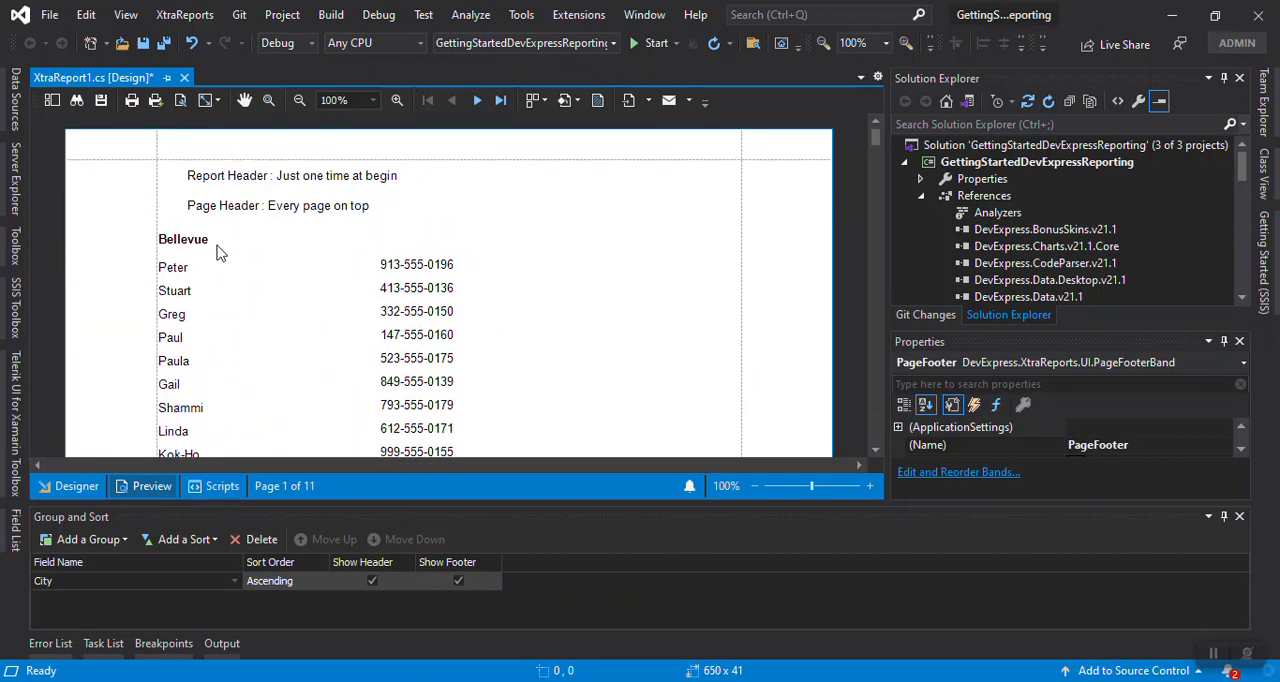
Check that the page header and page footer repeat from page to page, starting at page 1 of the preview
scroll(228, 292, down, 8)
scroll(228, 305, down, 9)
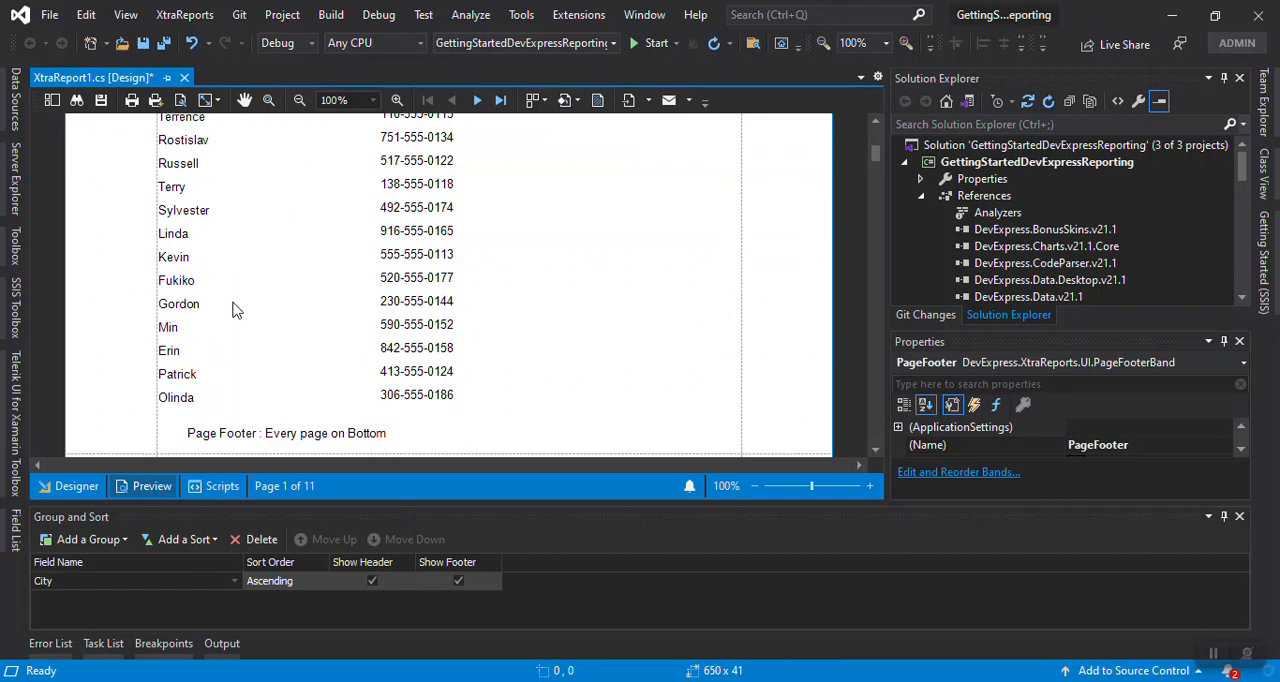
scroll(183, 407, down, 2)
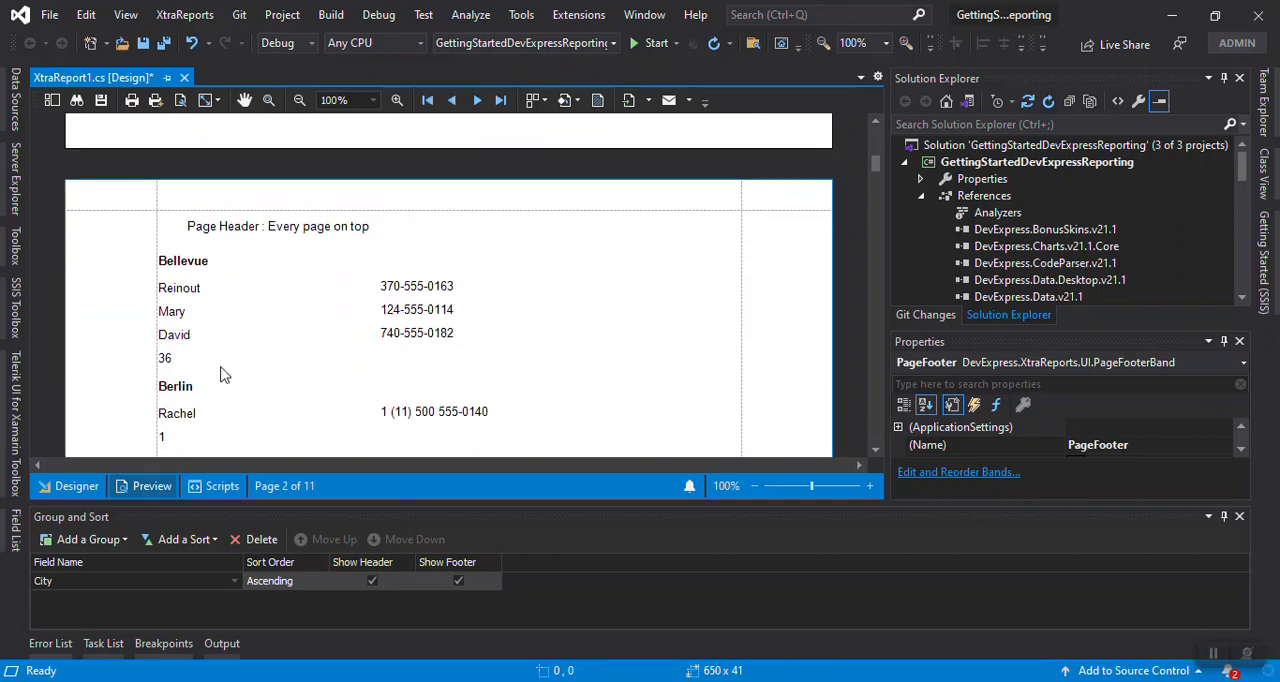
scroll(224, 370, down, 5)
scroll(250, 355, down, 10)
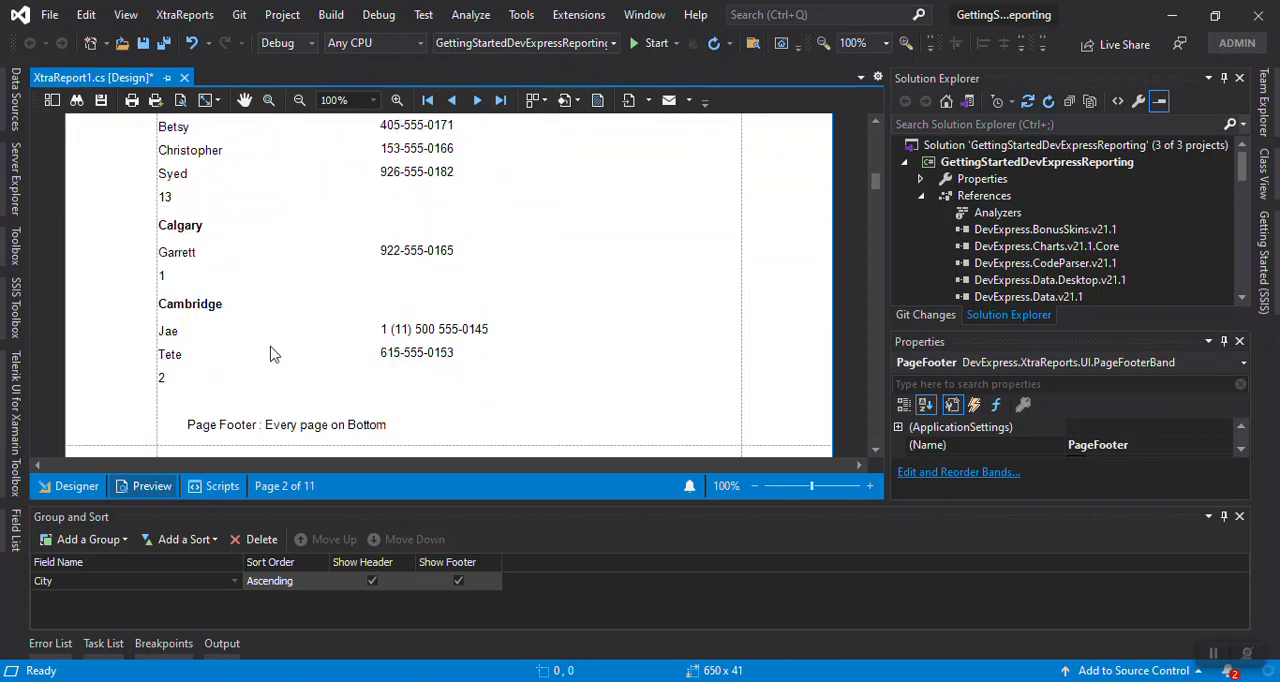
scroll(265, 367, down, 1)
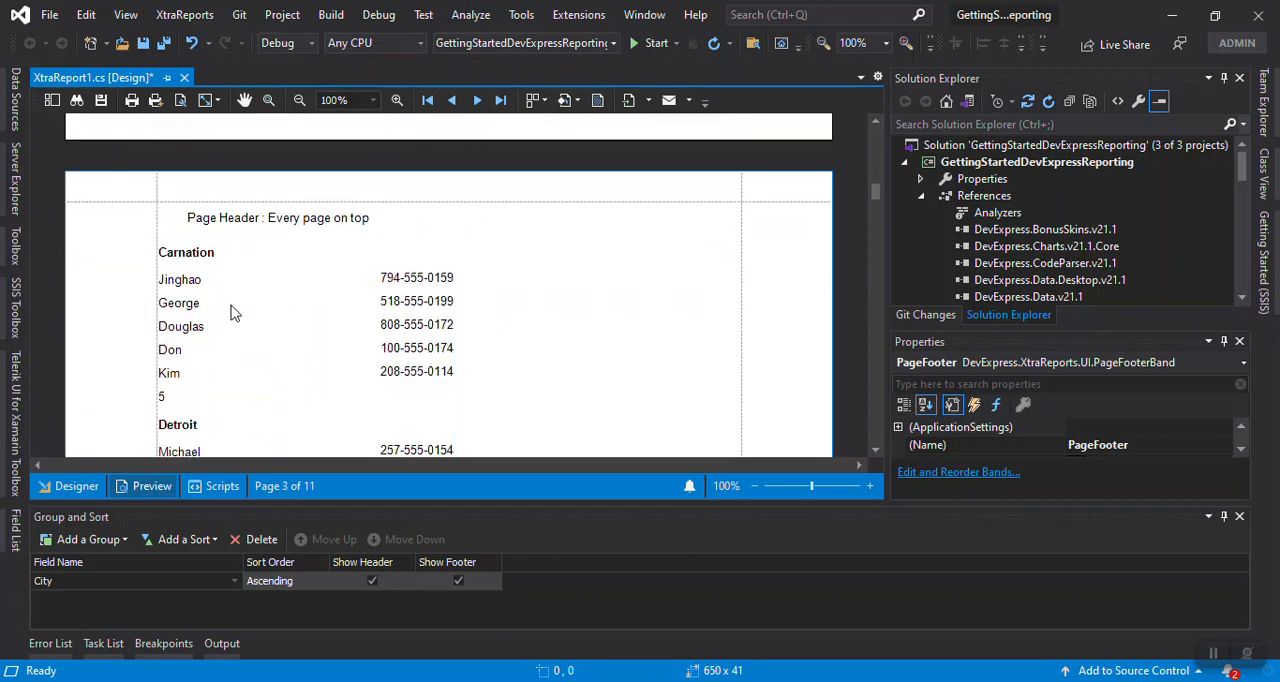
scroll(260, 395, down, 6)
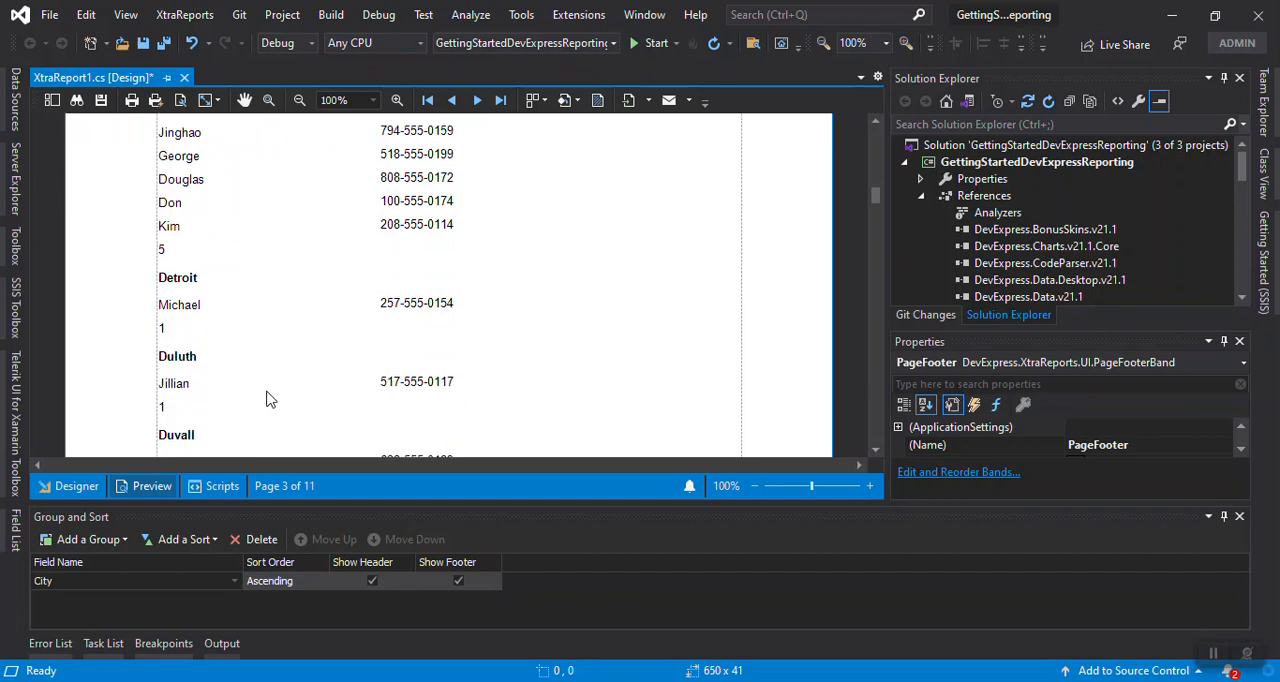
scroll(268, 398, down, 8)
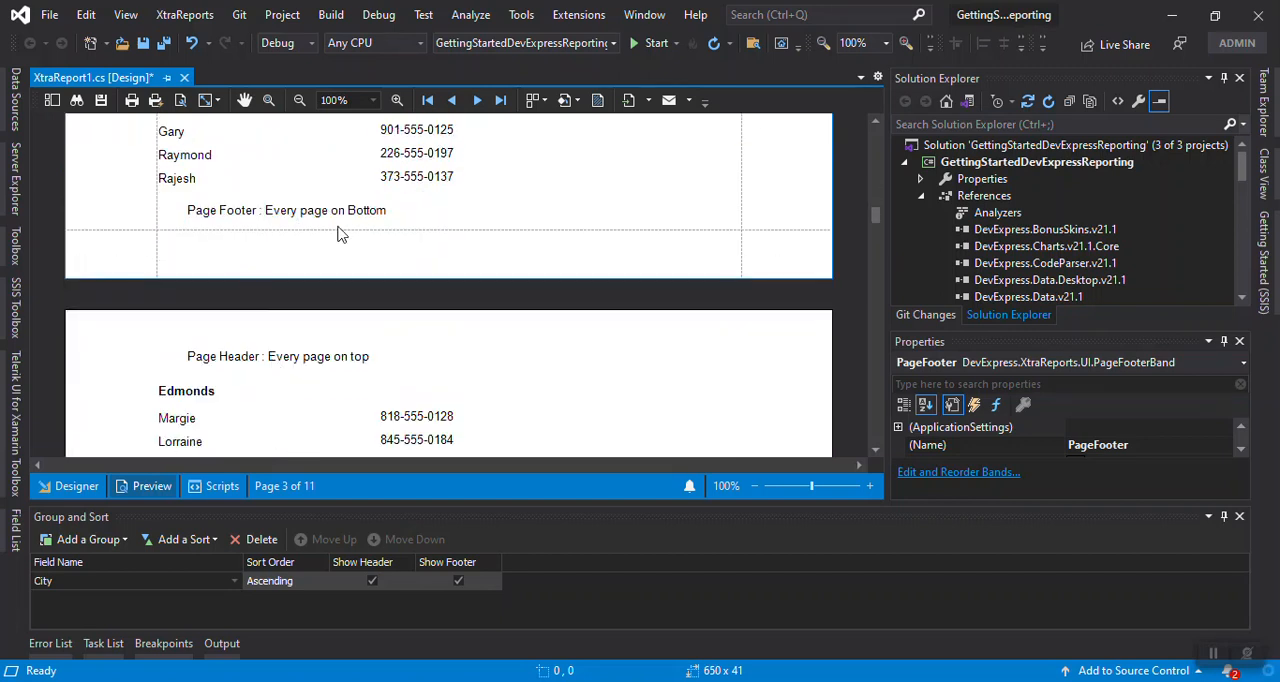
scroll(553, 279, down, 3)
Examine the preview's last page for the report footer and compare its position with the page footers on the last two pages
drag(875, 220, 872, 430)
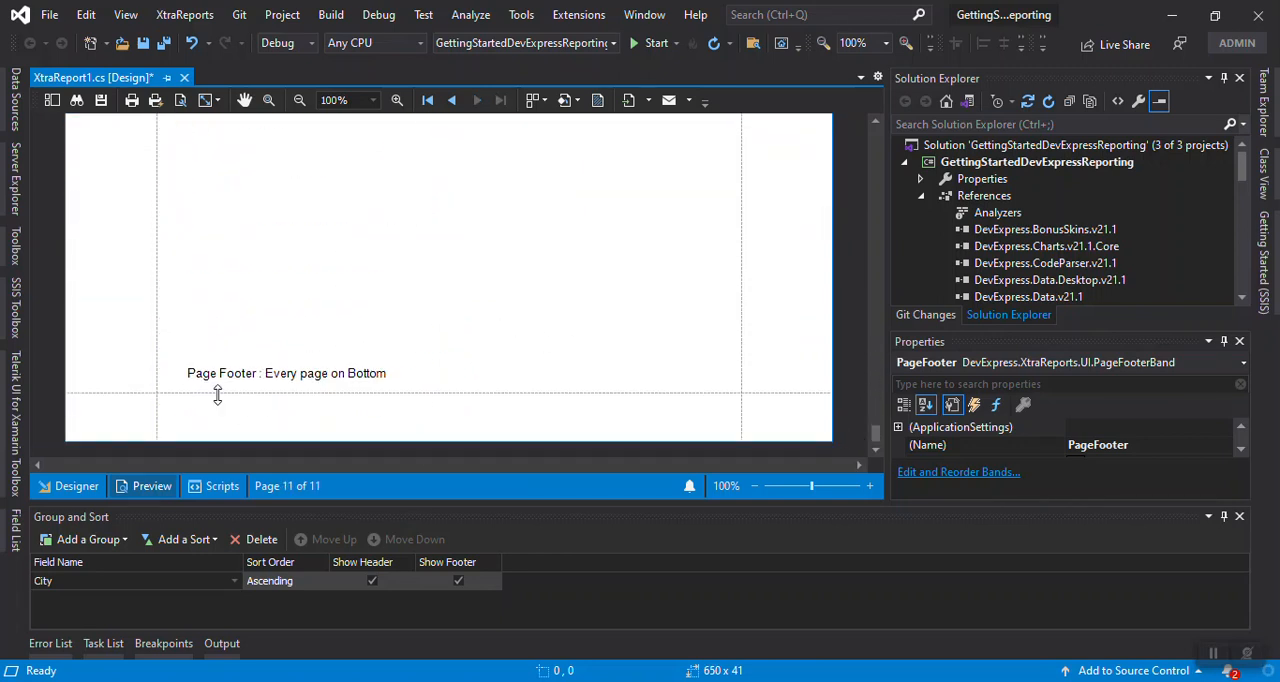
scroll(420, 383, up, 1)
scroll(420, 383, up, 3)
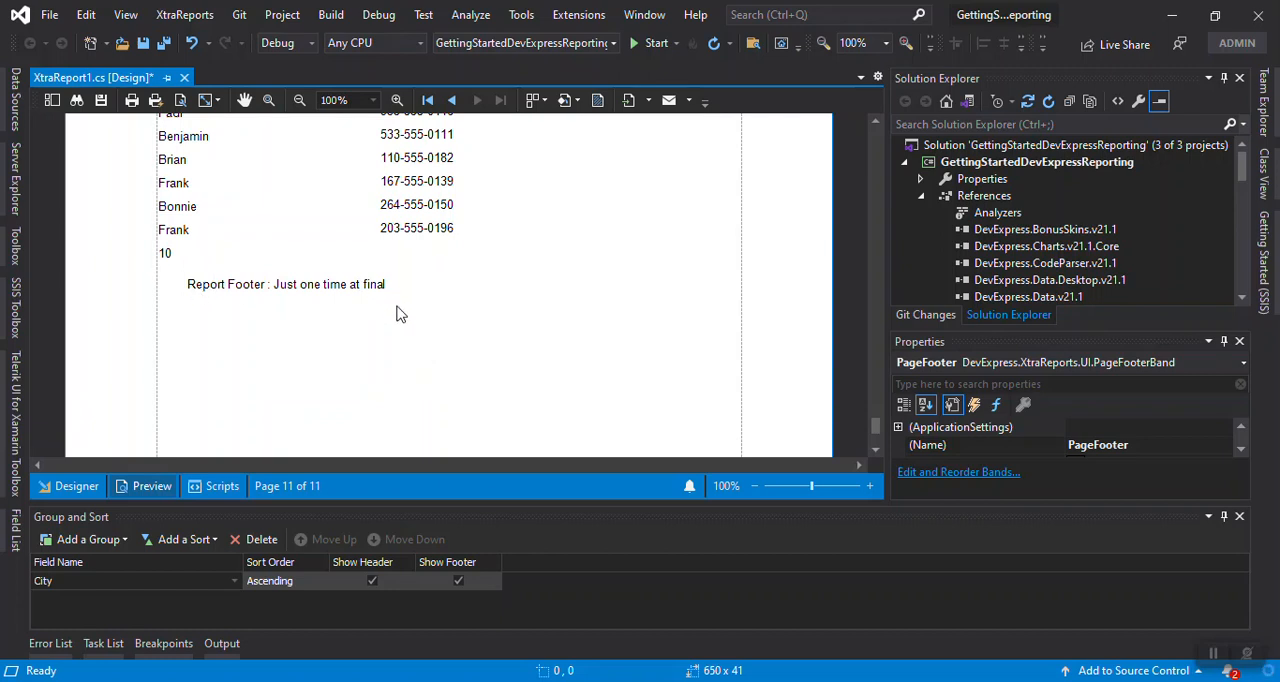
scroll(397, 309, up, 10)
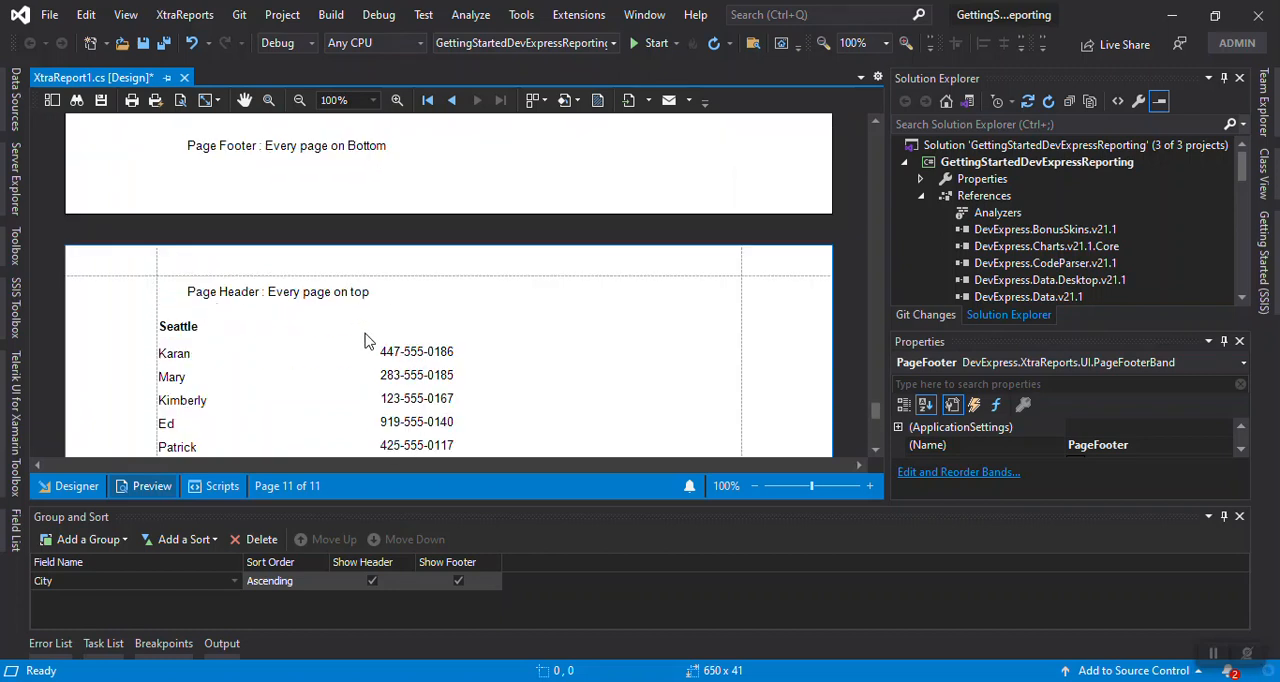
scroll(370, 340, down, 8)
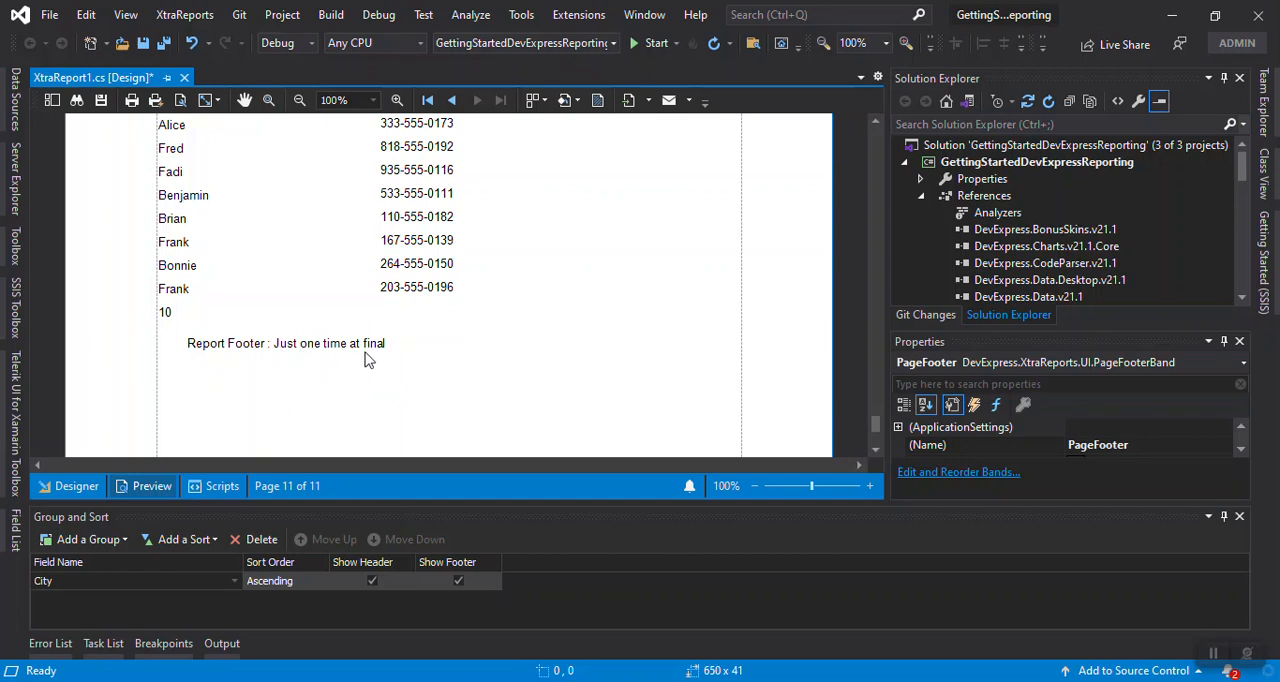
scroll(355, 362, down, 4)
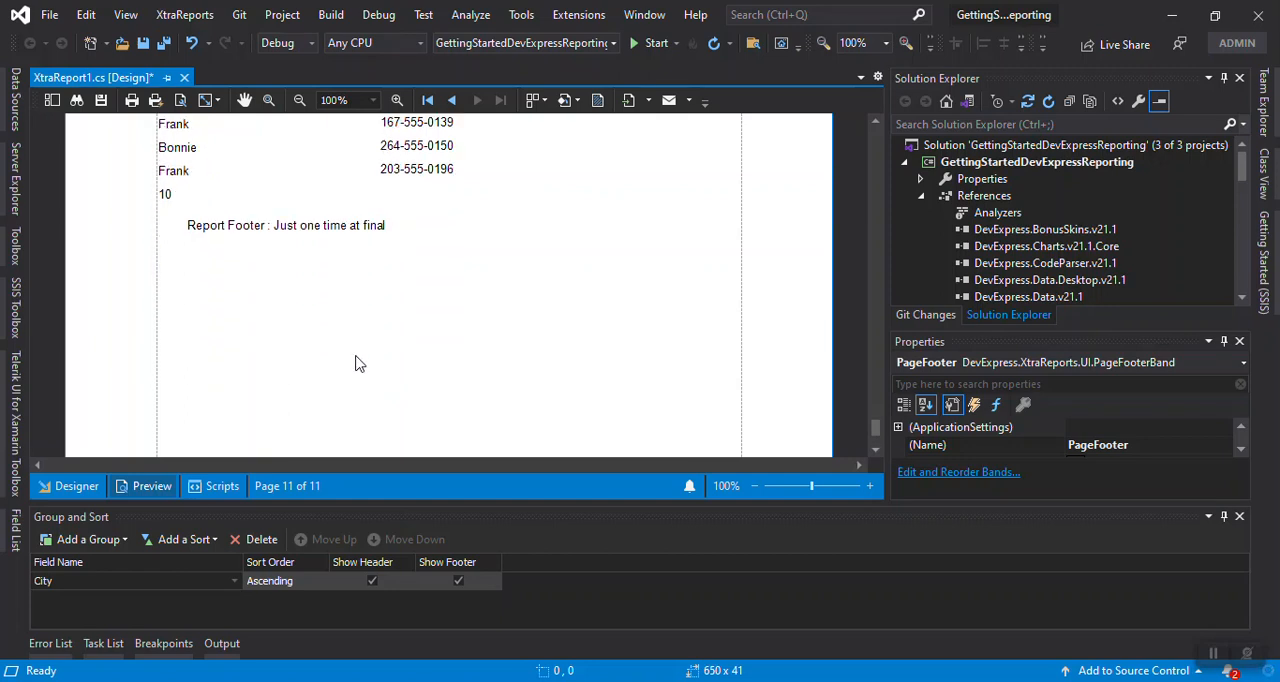
scroll(457, 363, down, 3)
scroll(458, 360, up, 7)
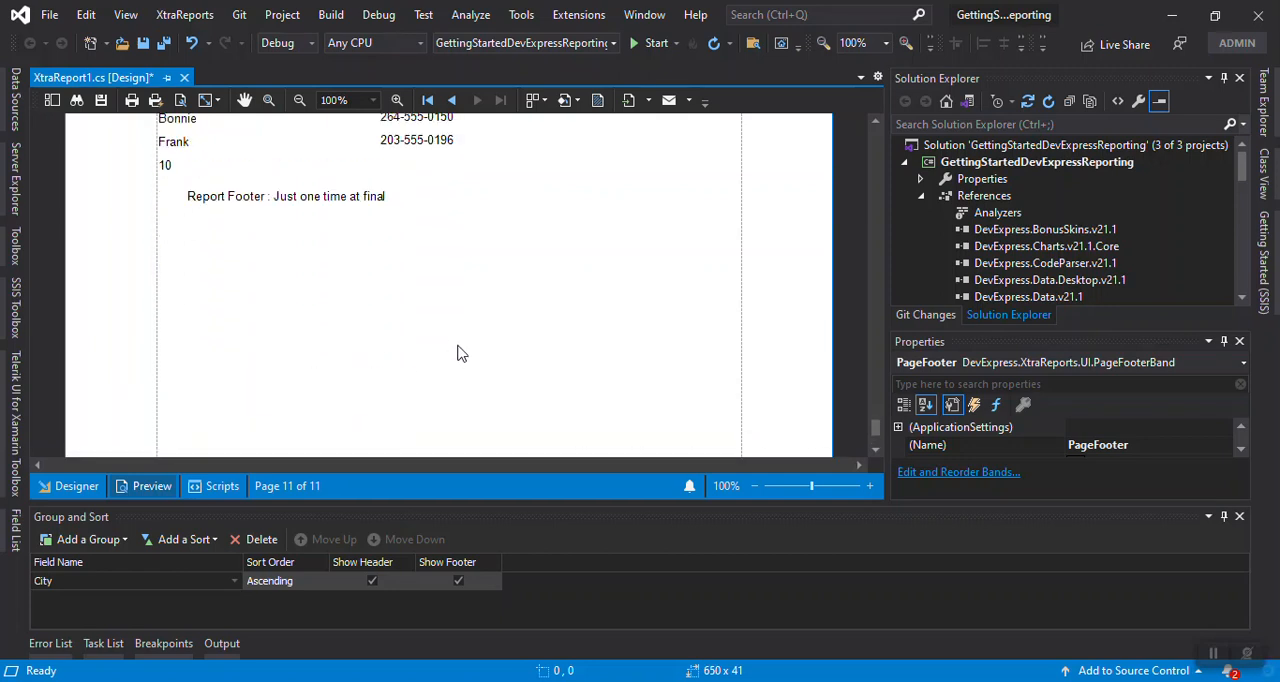
scroll(457, 353, up, 15)
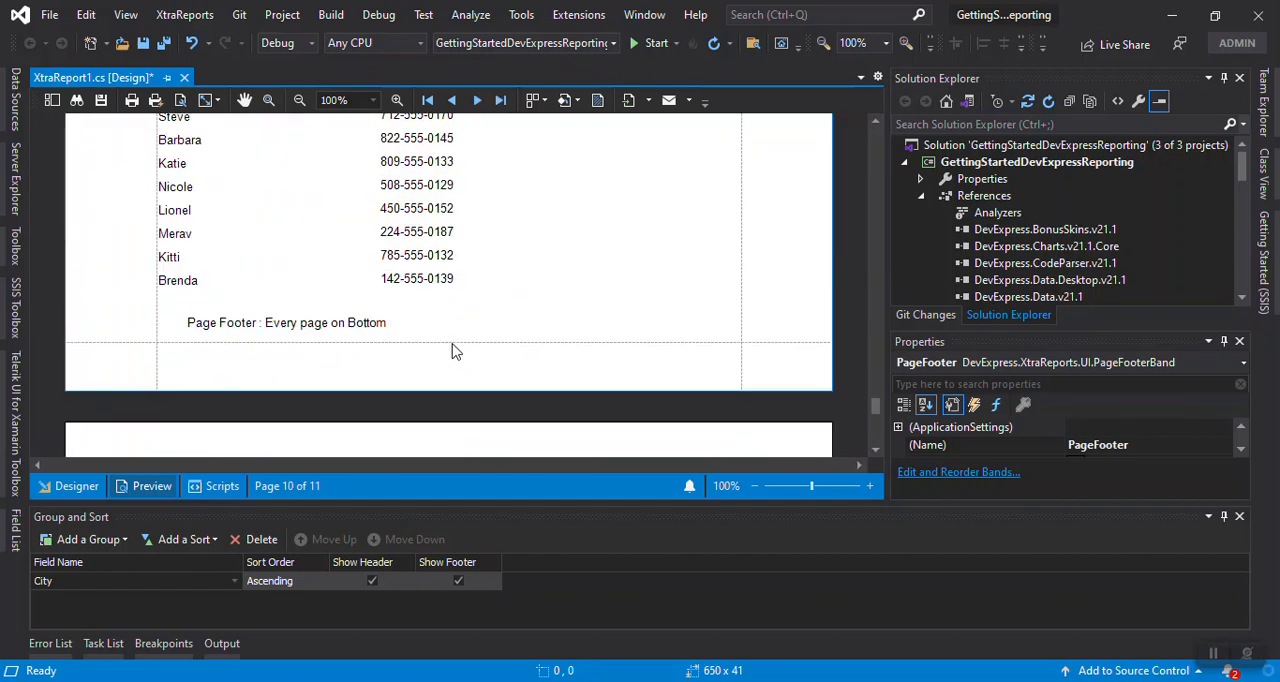
scroll(450, 352, up, 1)
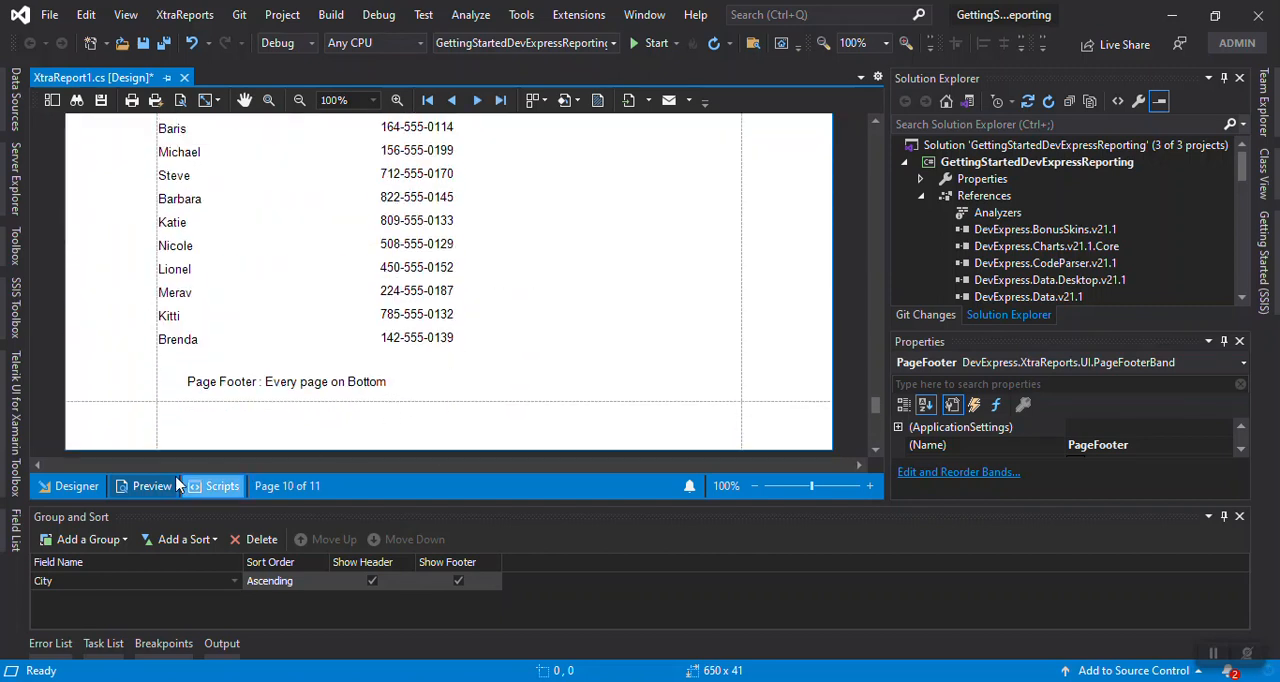
Return to the report design and view the PageFooter band's task options
click(72, 486)
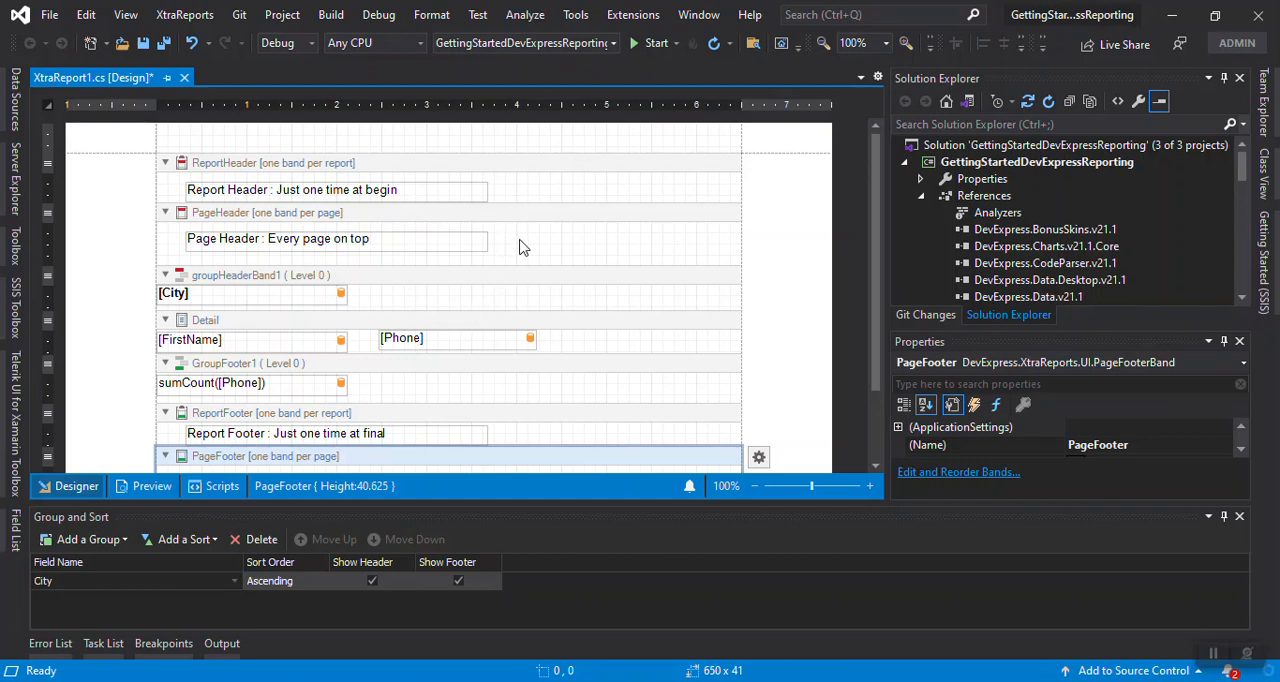
scroll(499, 294, down, 2)
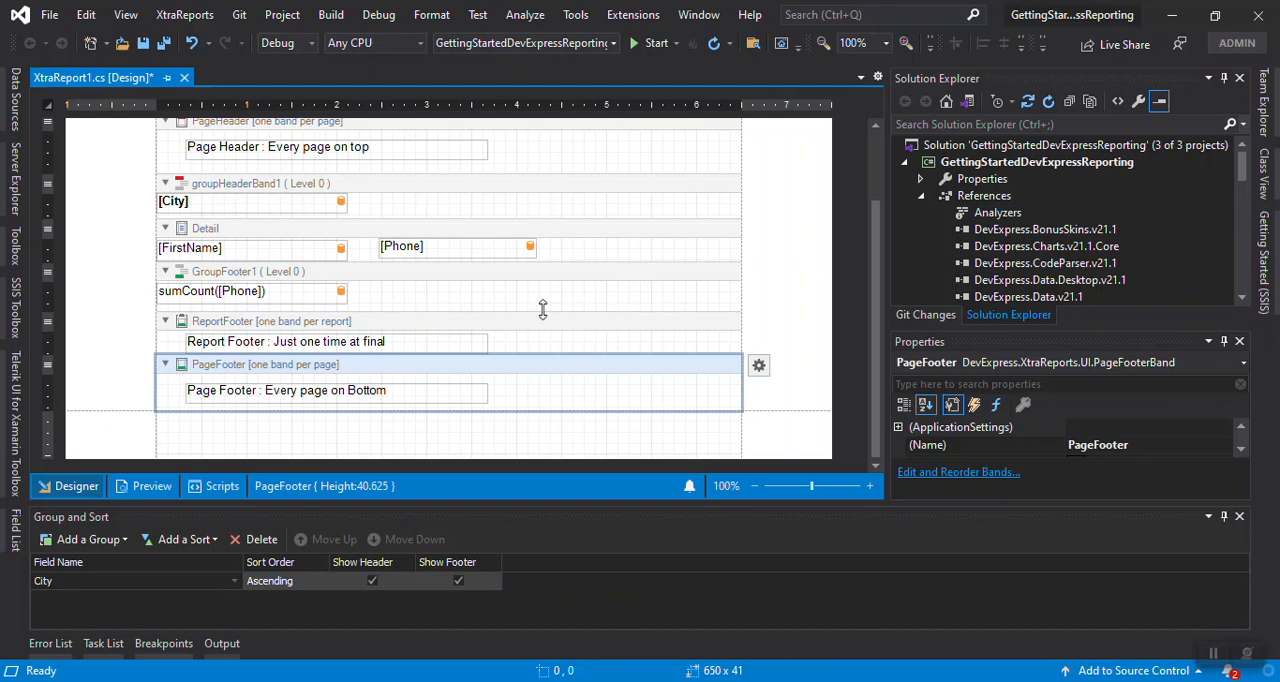
scroll(543, 309, up, 2)
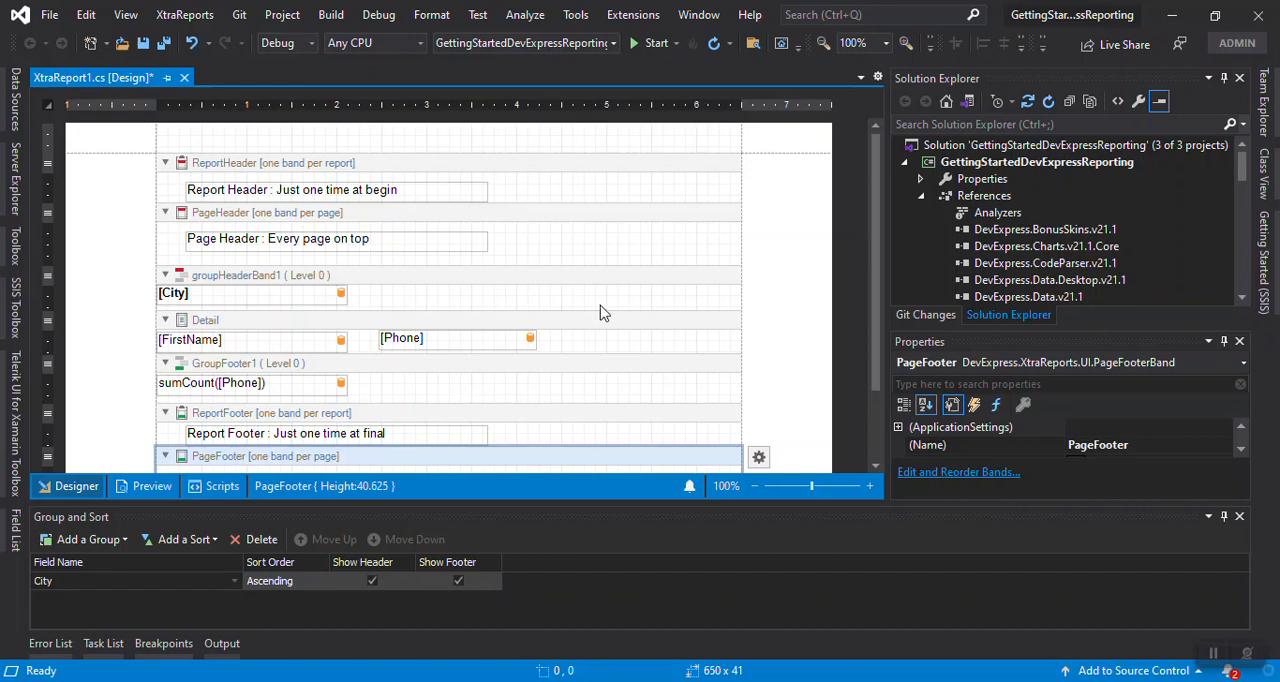
scroll(495, 325, down, 2)
click(759, 366)
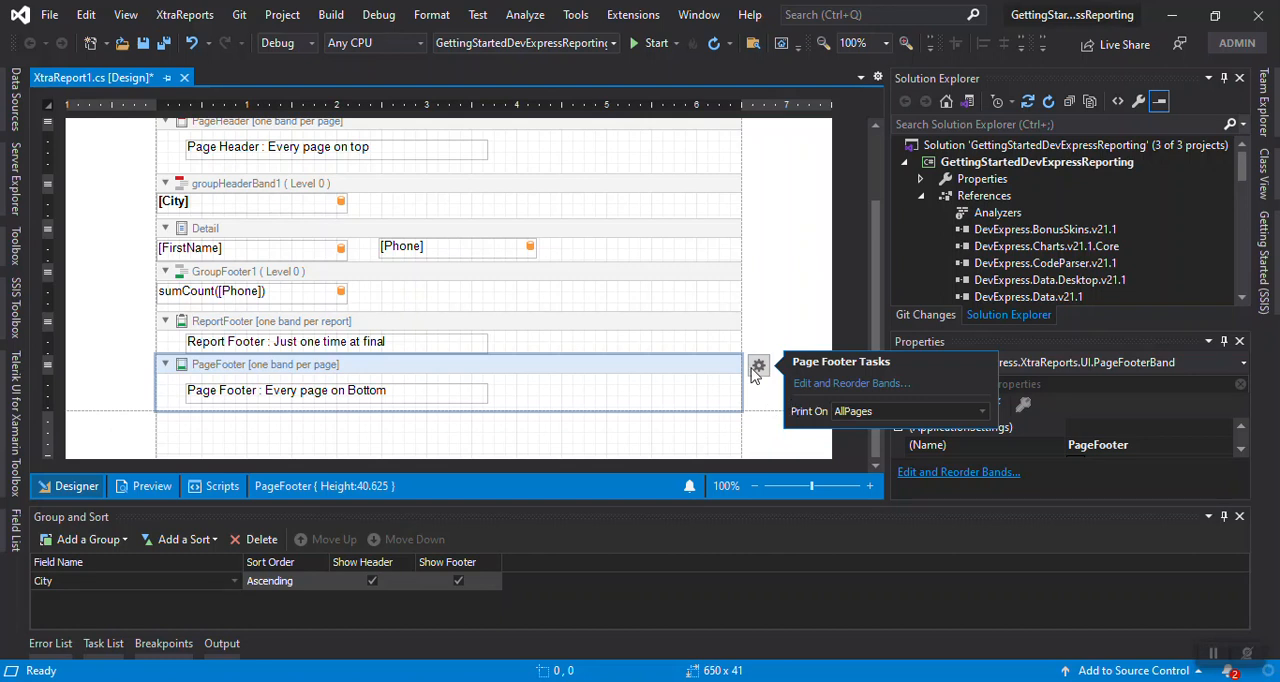
View the task options of the Detail band and the City group header band, then select the GroupFooter1 band
click(670, 244)
click(759, 229)
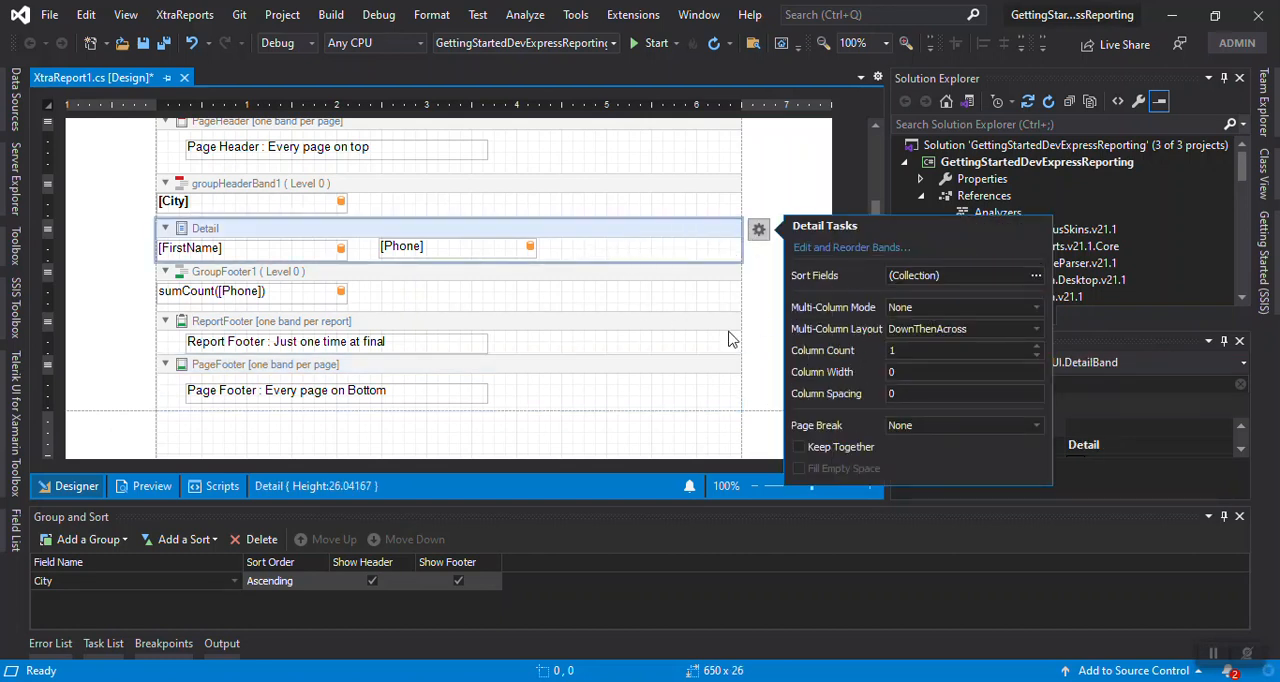
click(690, 206)
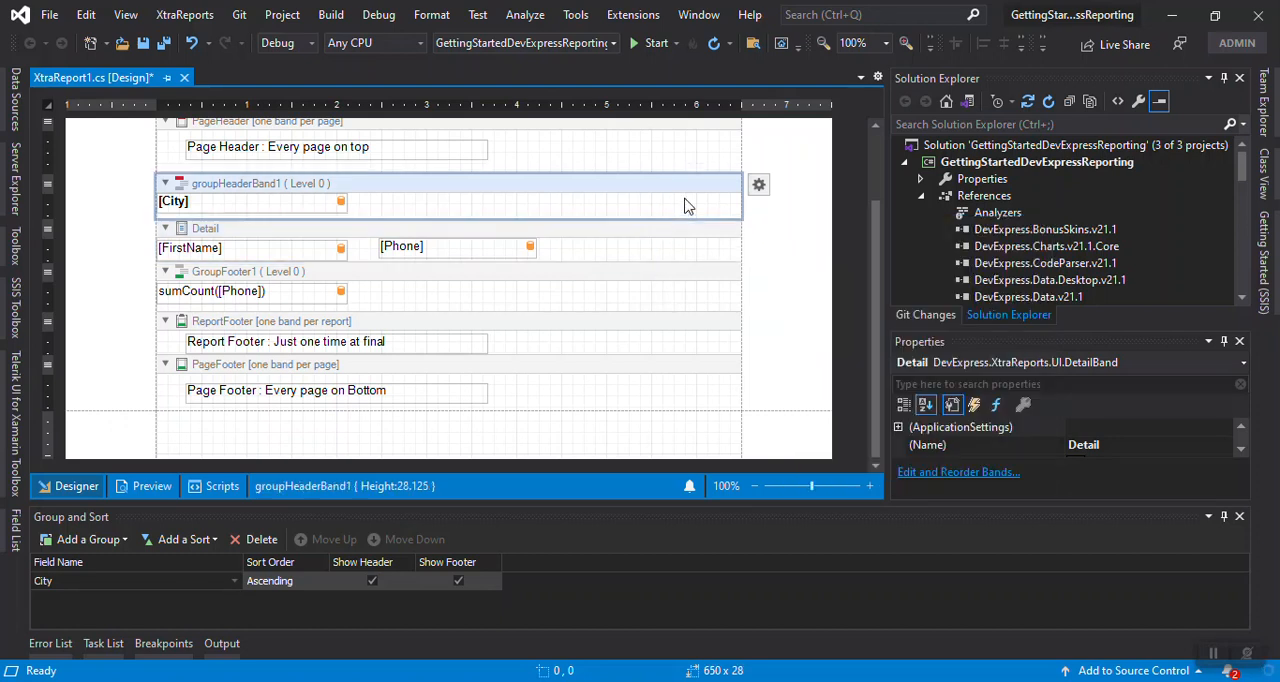
click(759, 185)
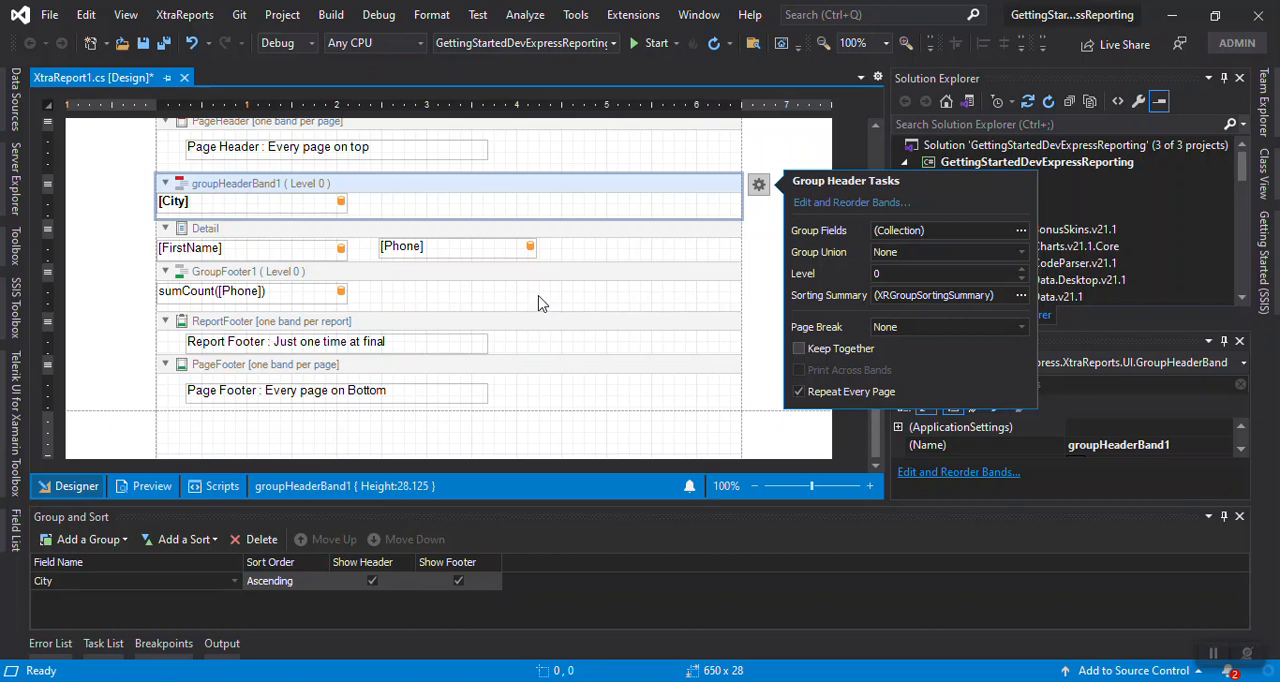
click(620, 277)
scroll(672, 345, up, 3)
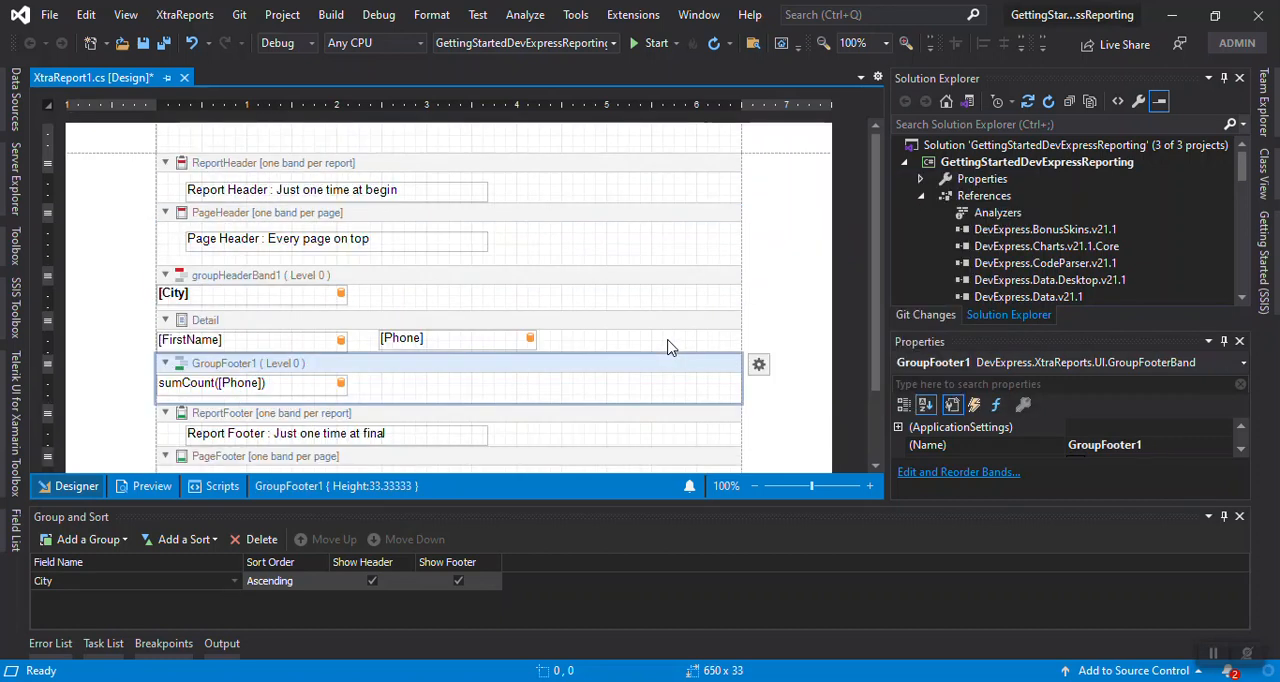